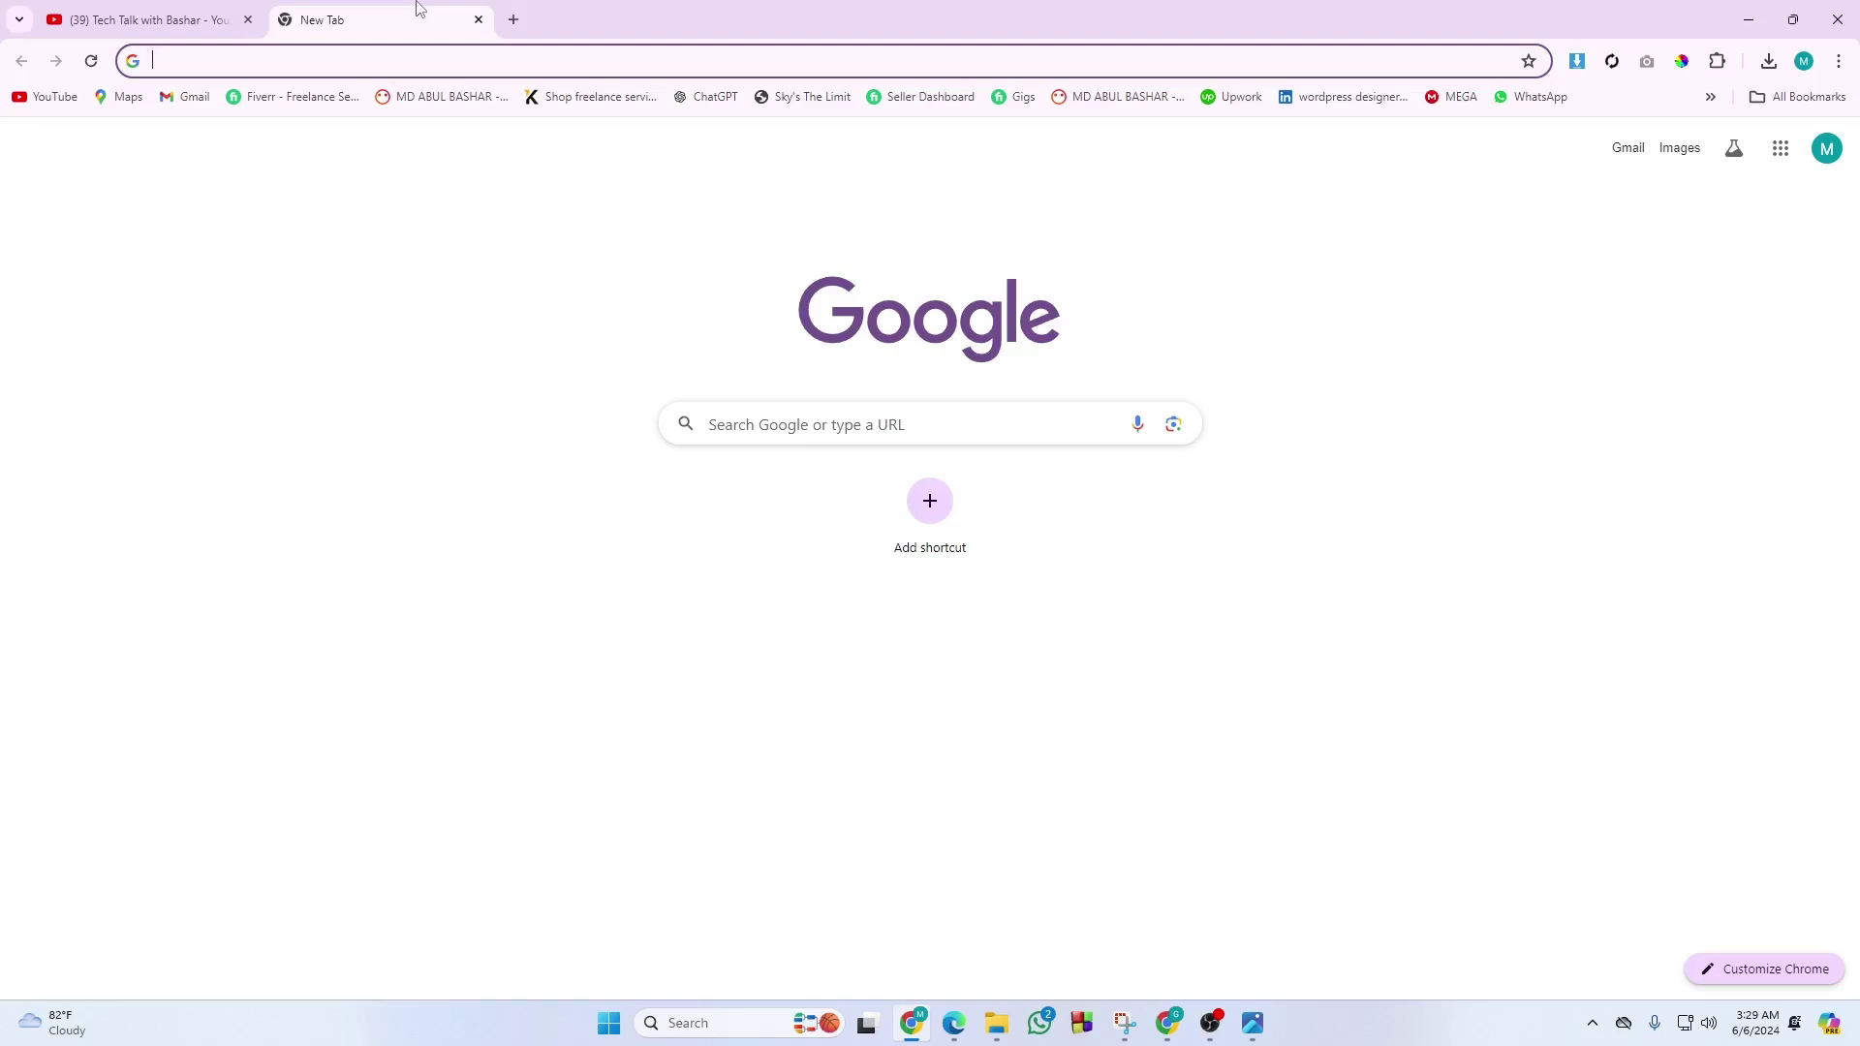
Google 'payoneer login' and open the official Payoneer sign-in page from the results.
type("pa")
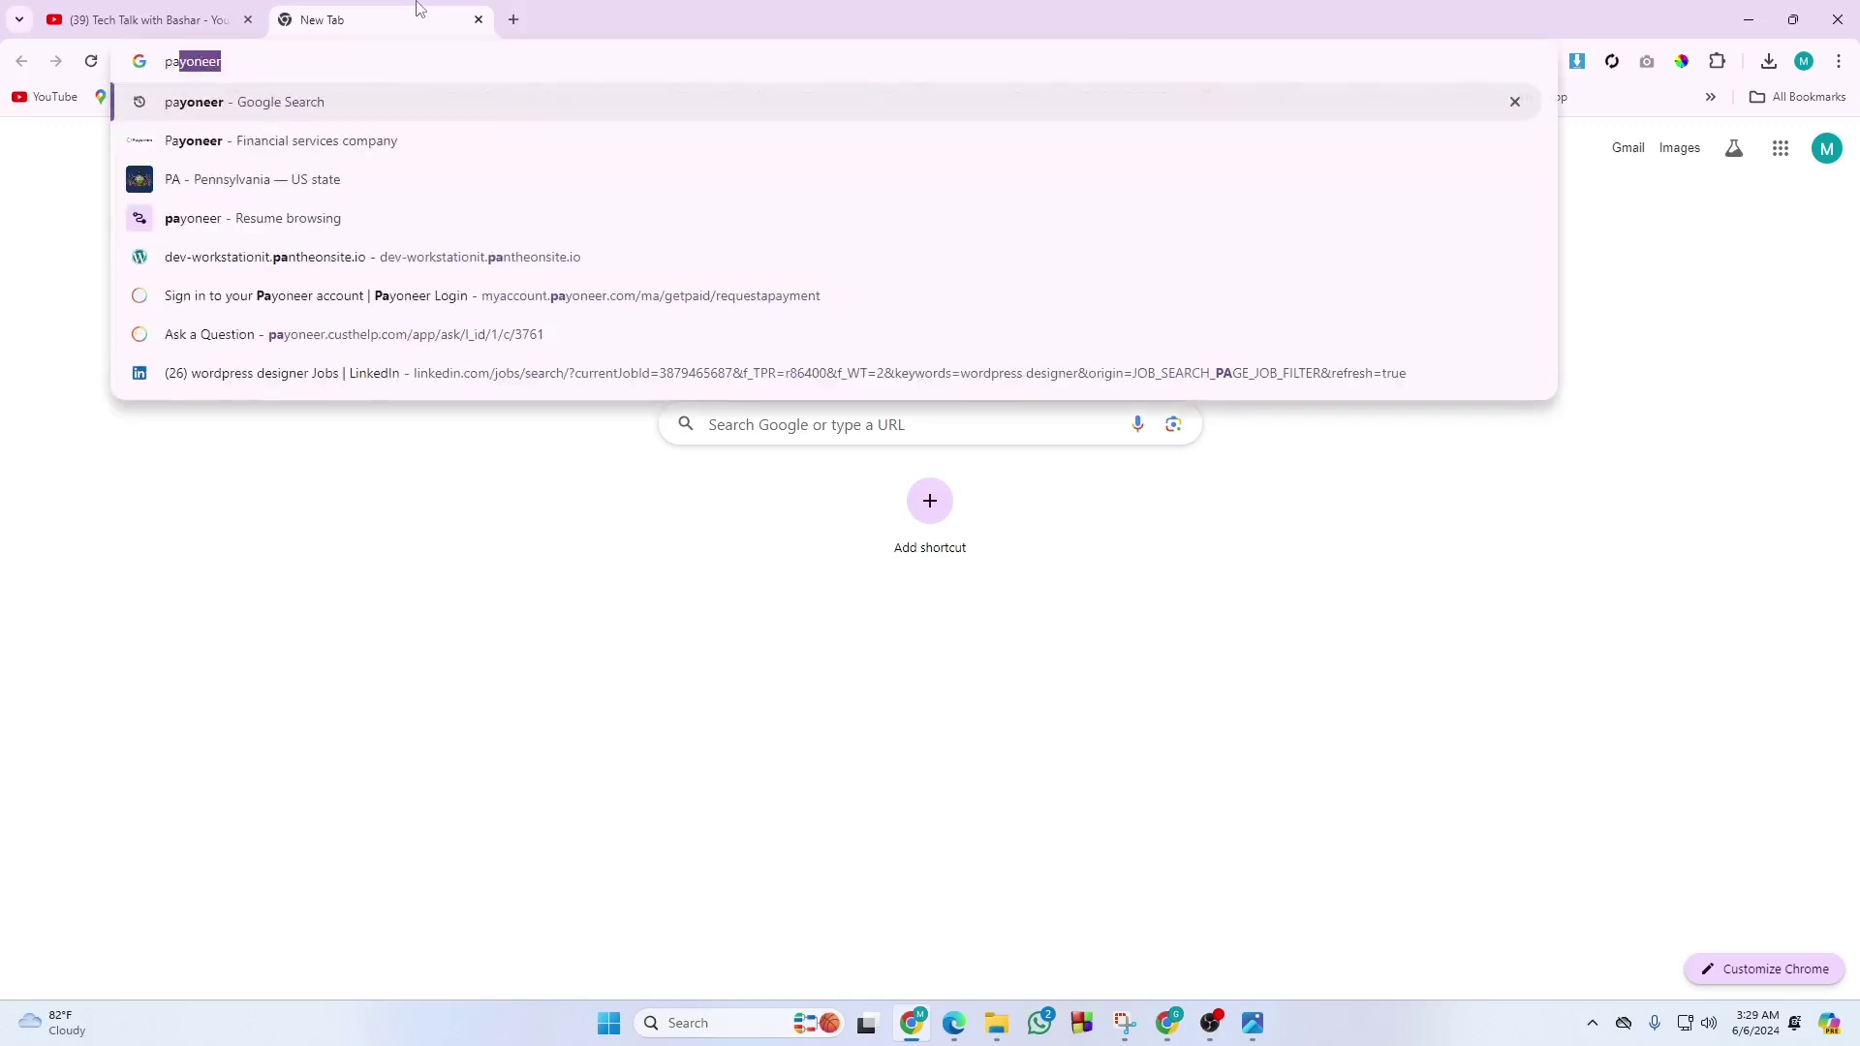
type("yoneer")
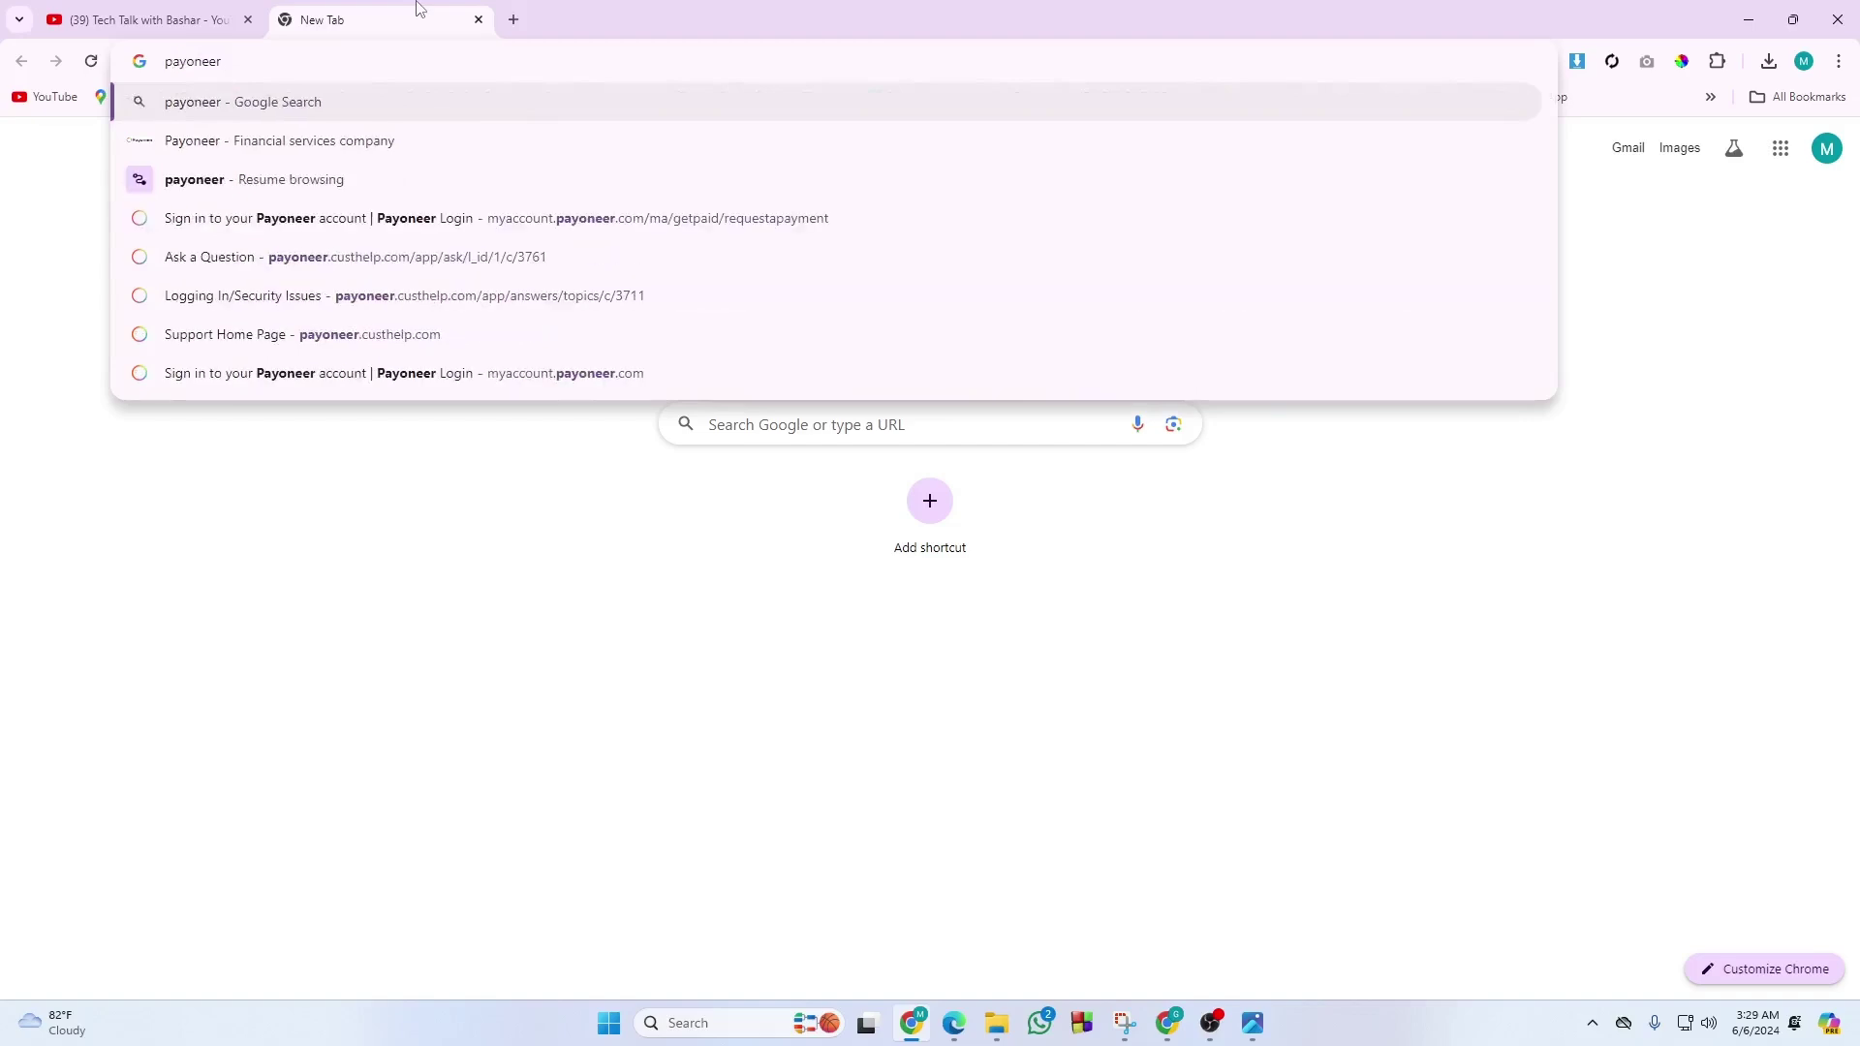
key("Return")
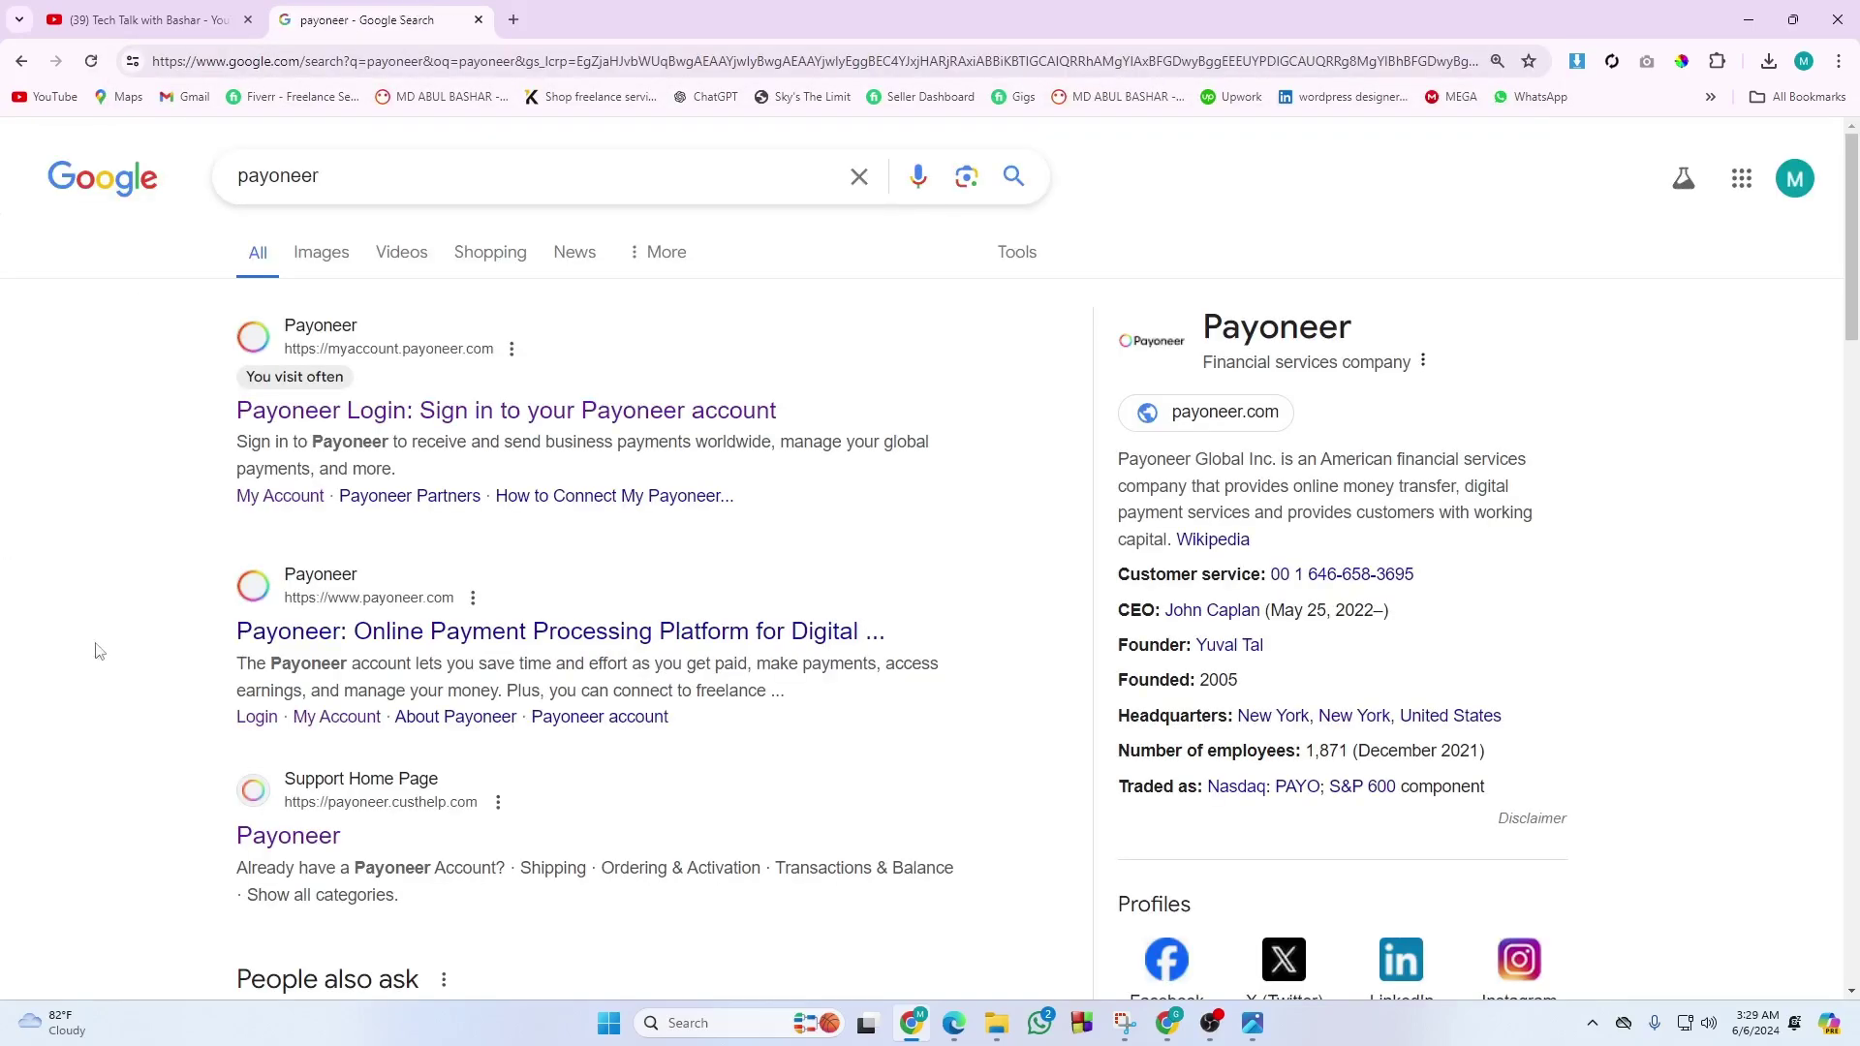
left_click(377, 158)
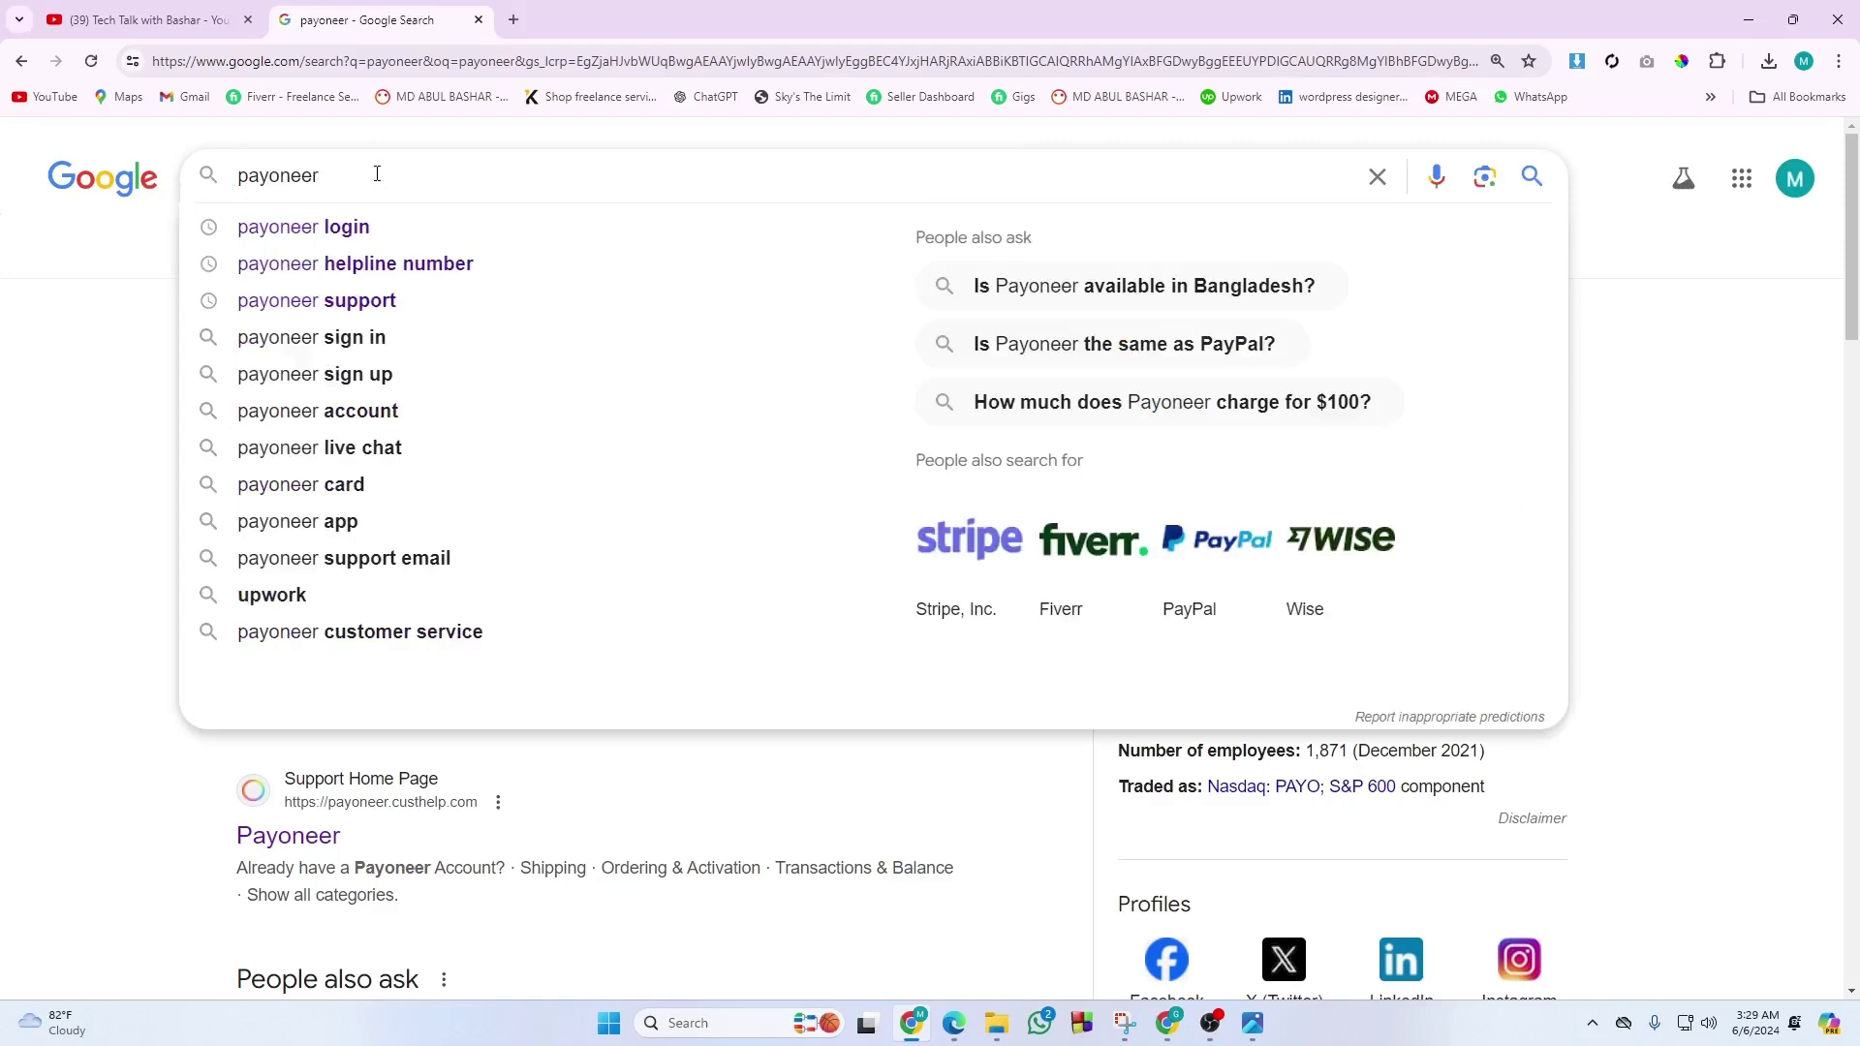
left_click(370, 225)
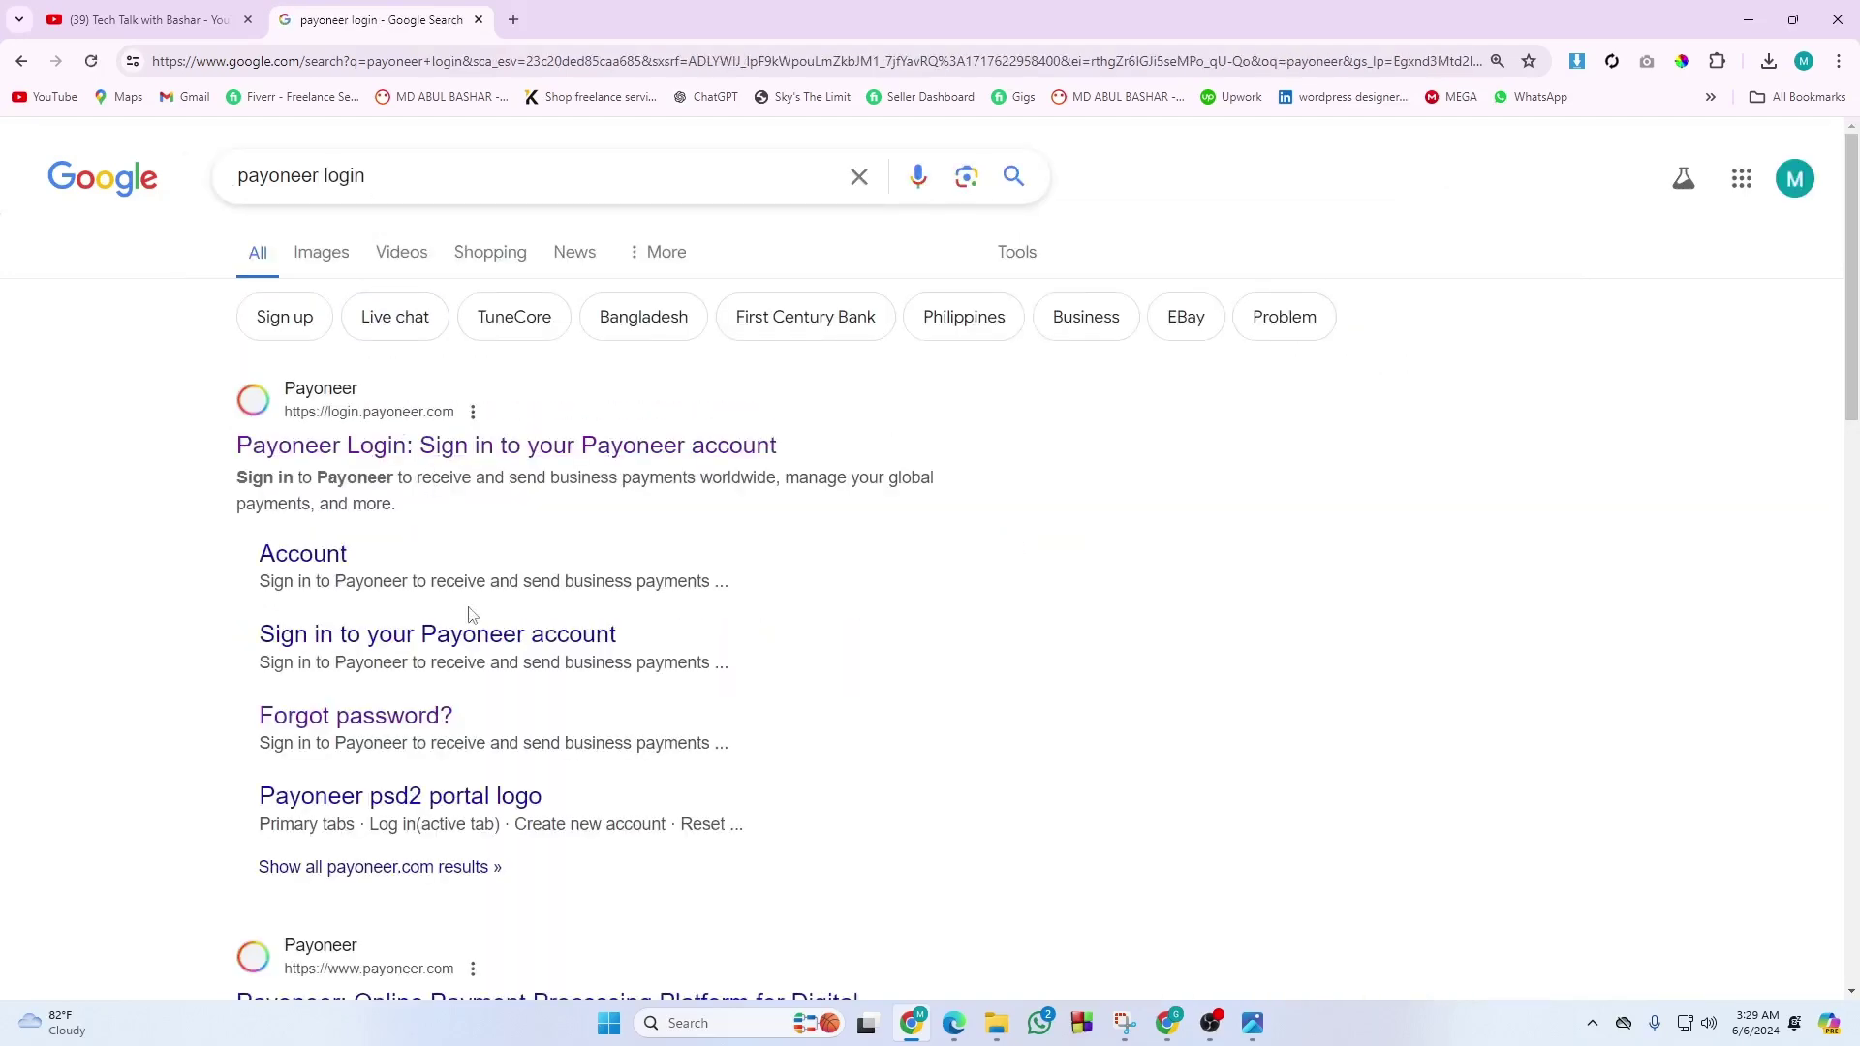
scroll(465, 605, "down", 3)
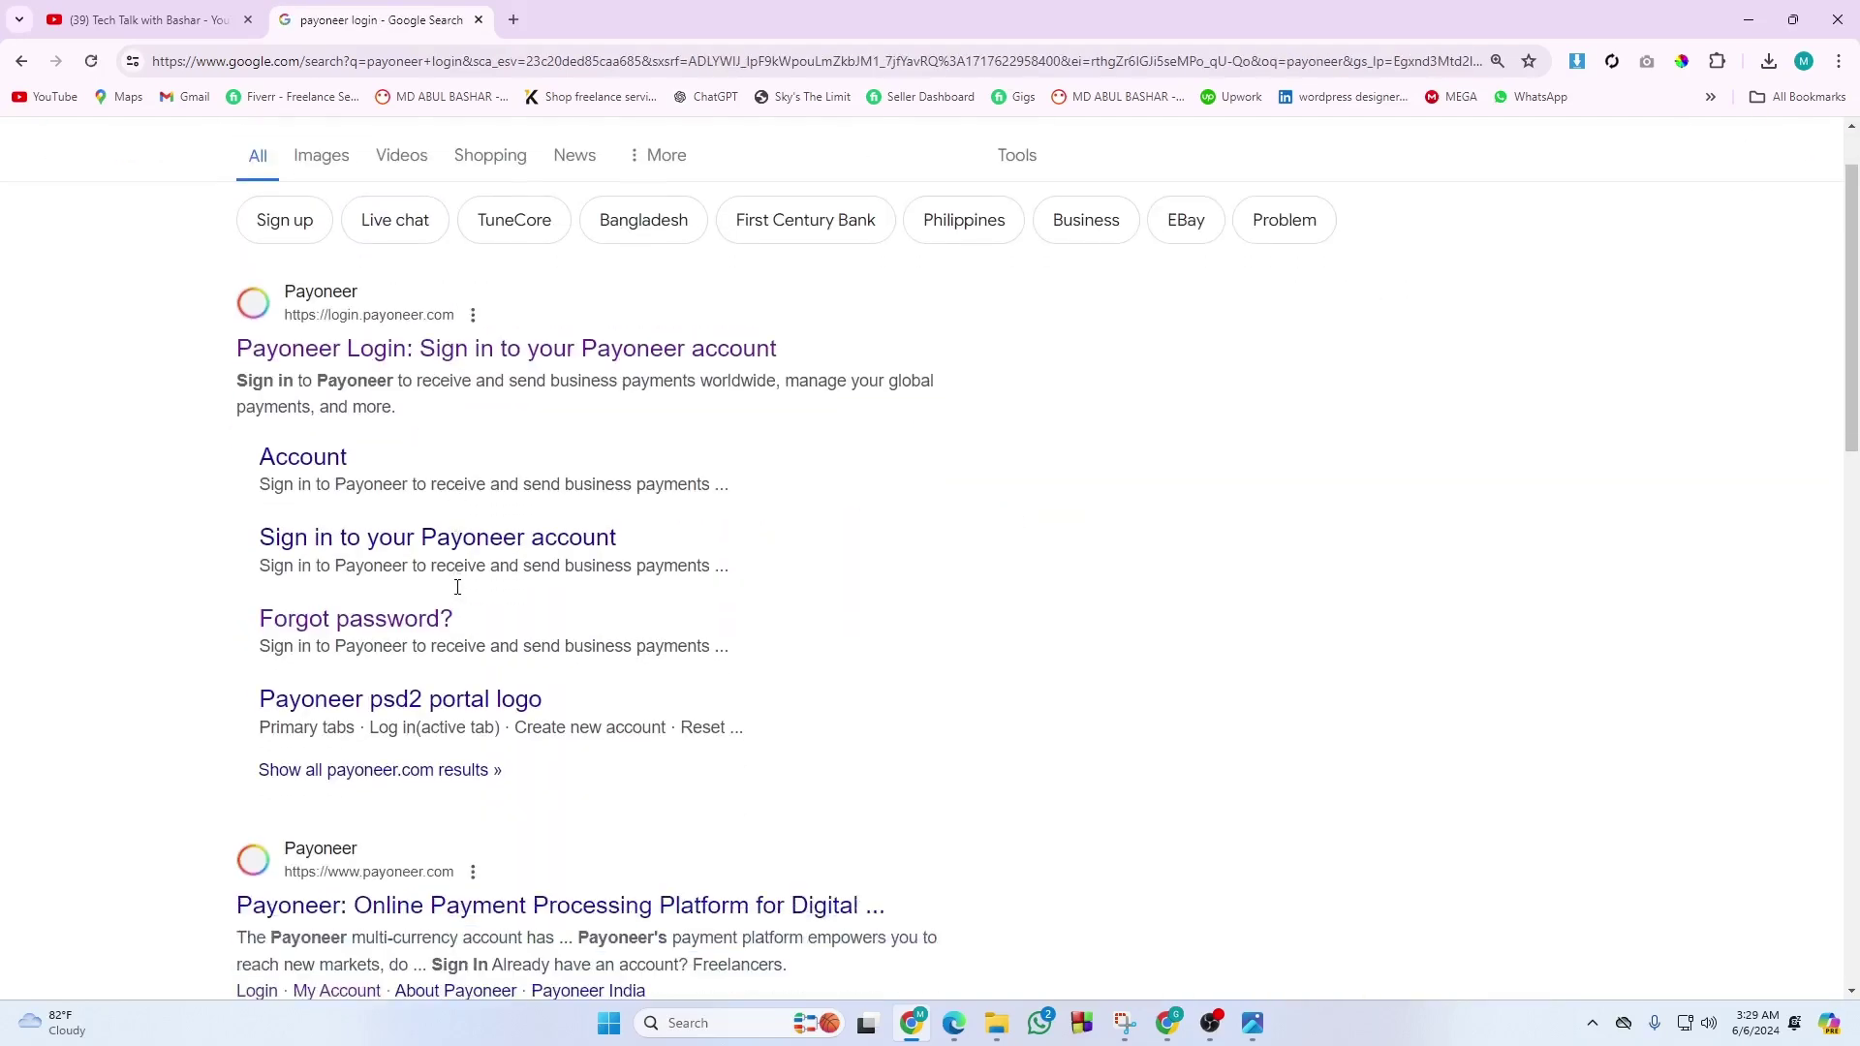
scroll(458, 593, "up", 3)
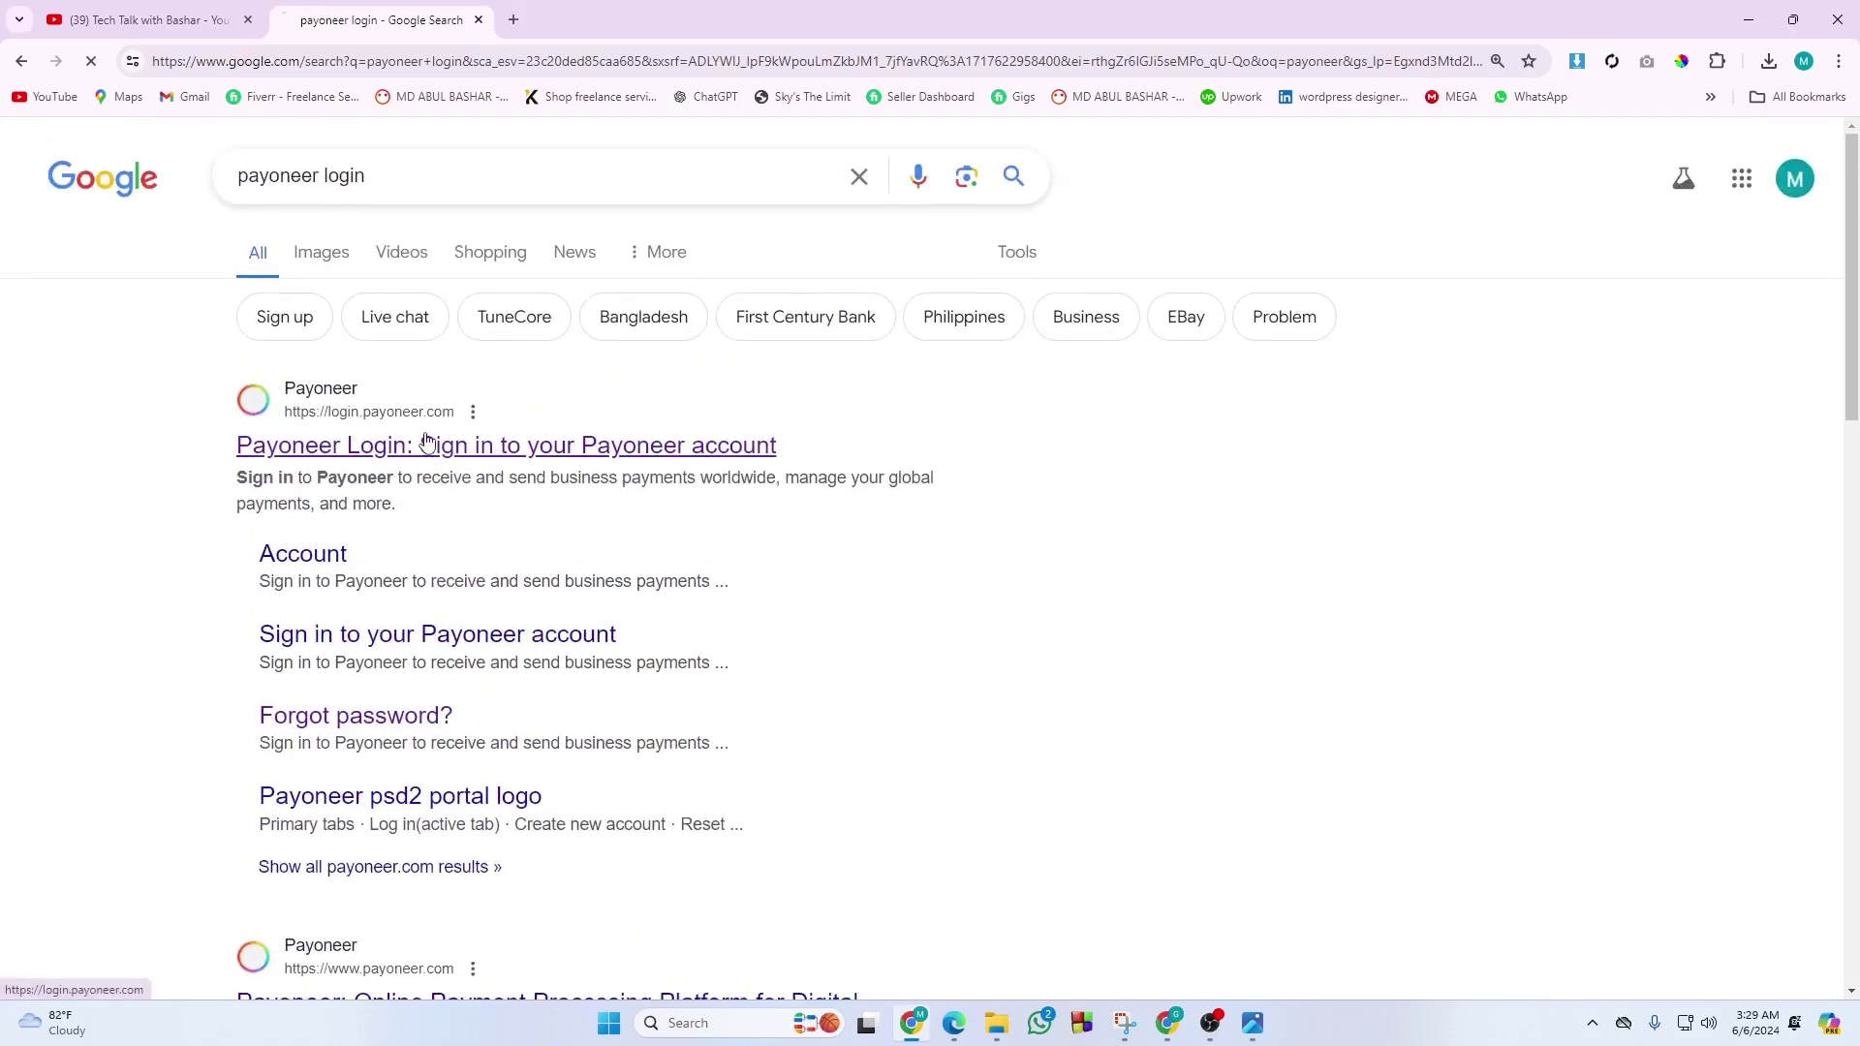
left_click(426, 445)
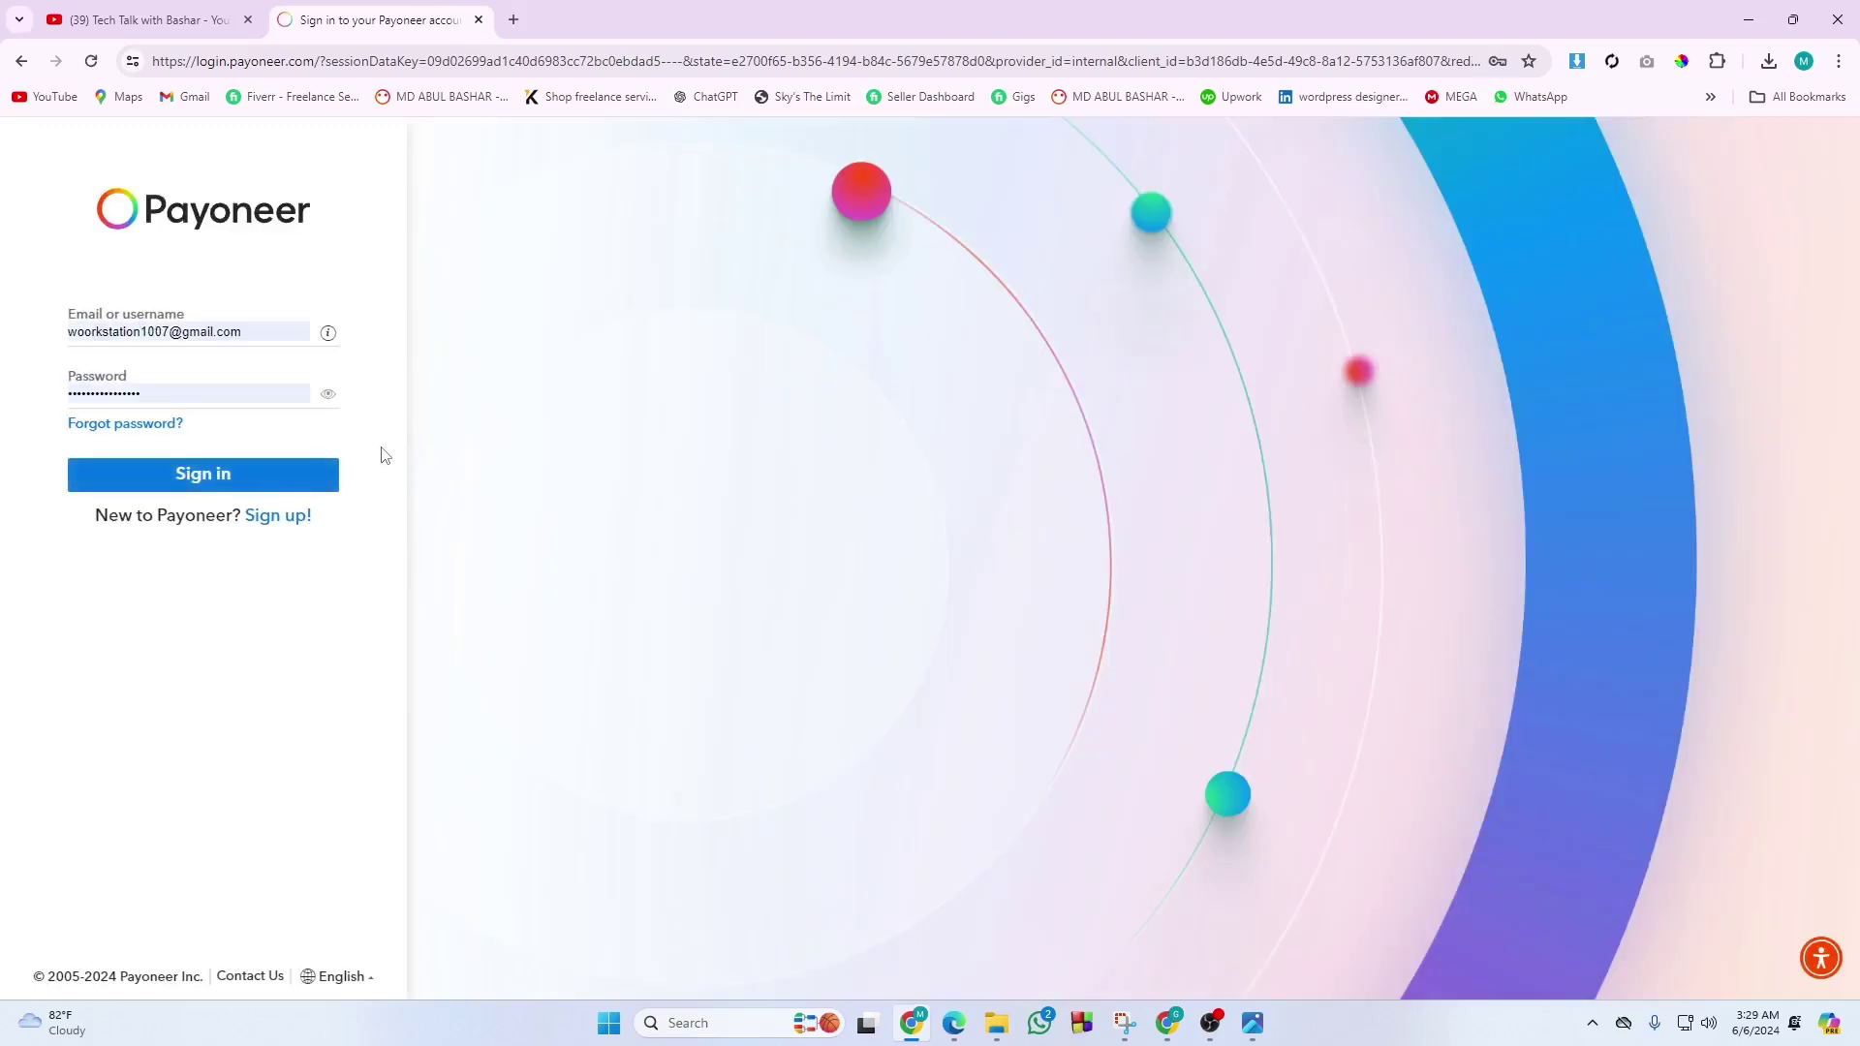
Sign in to Payoneer with the saved email and password to reach the Home dashboard.
left_click(254, 477)
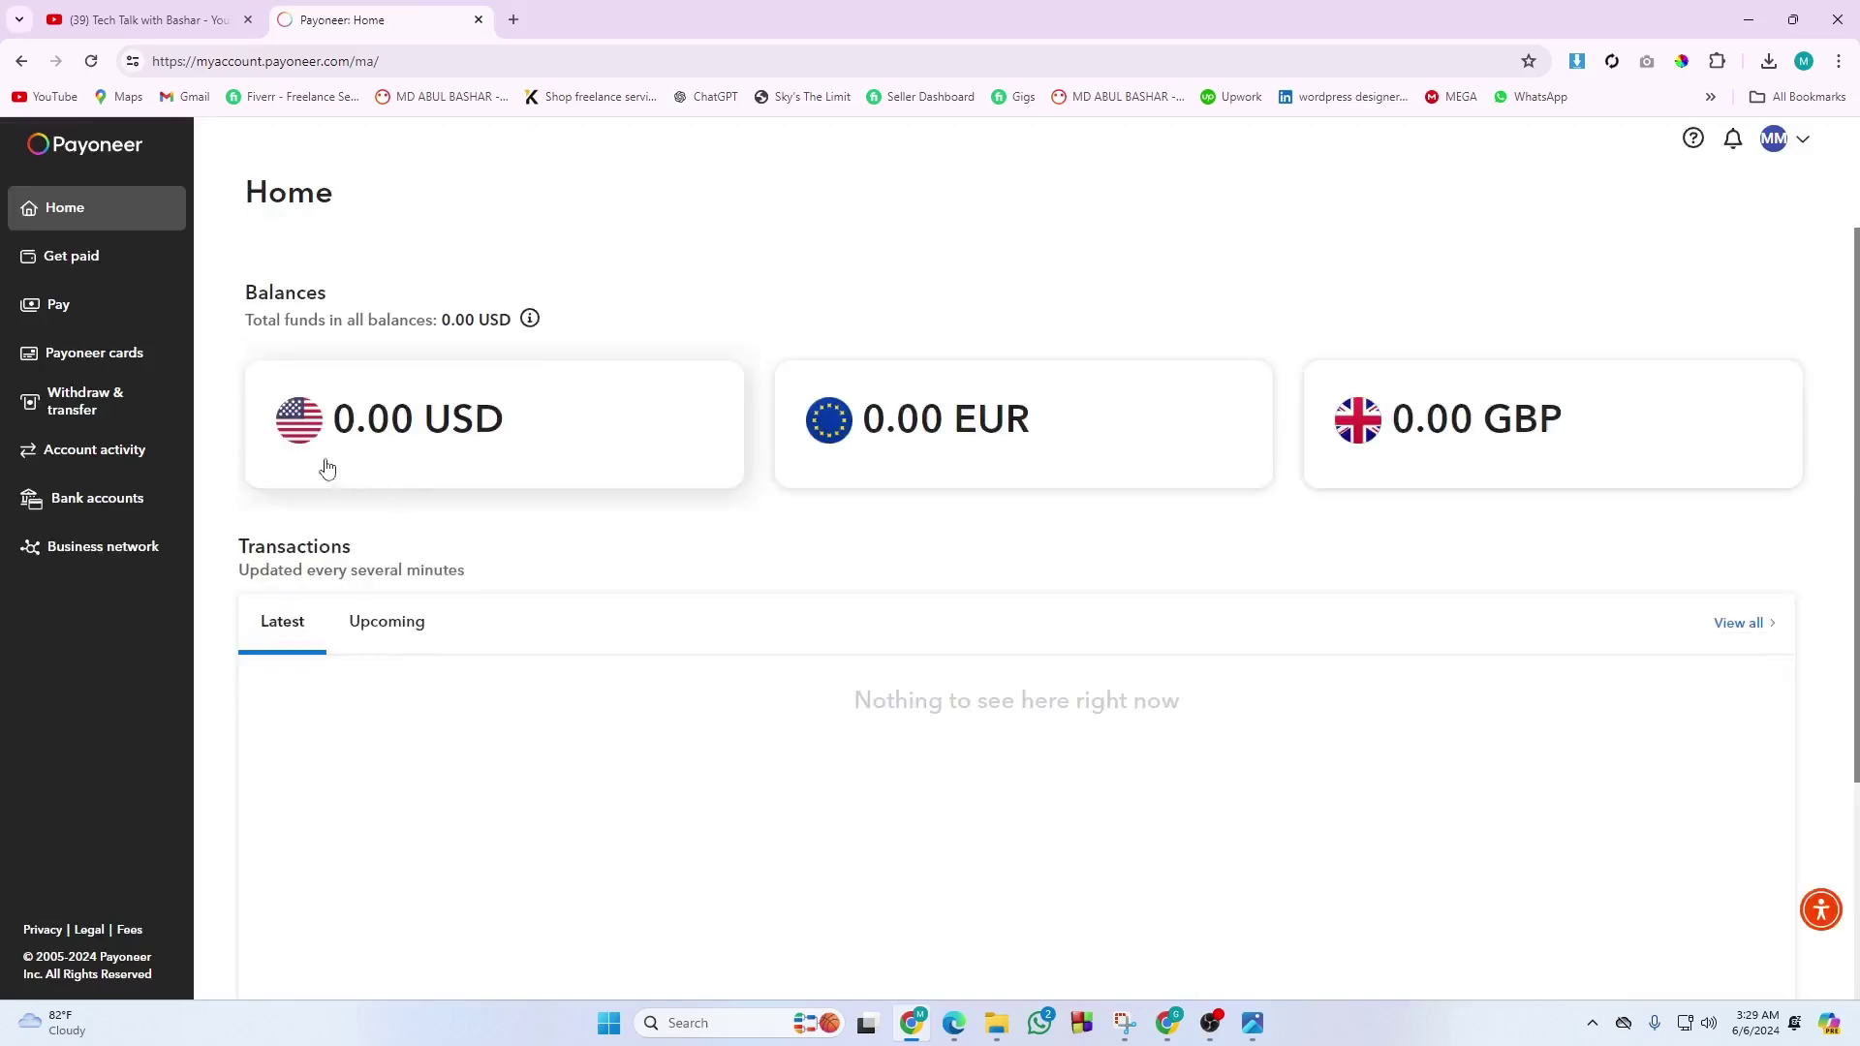
Go to Get paid and view Payment requests sent, showing the pending 50.00 USD request.
left_click(71, 270)
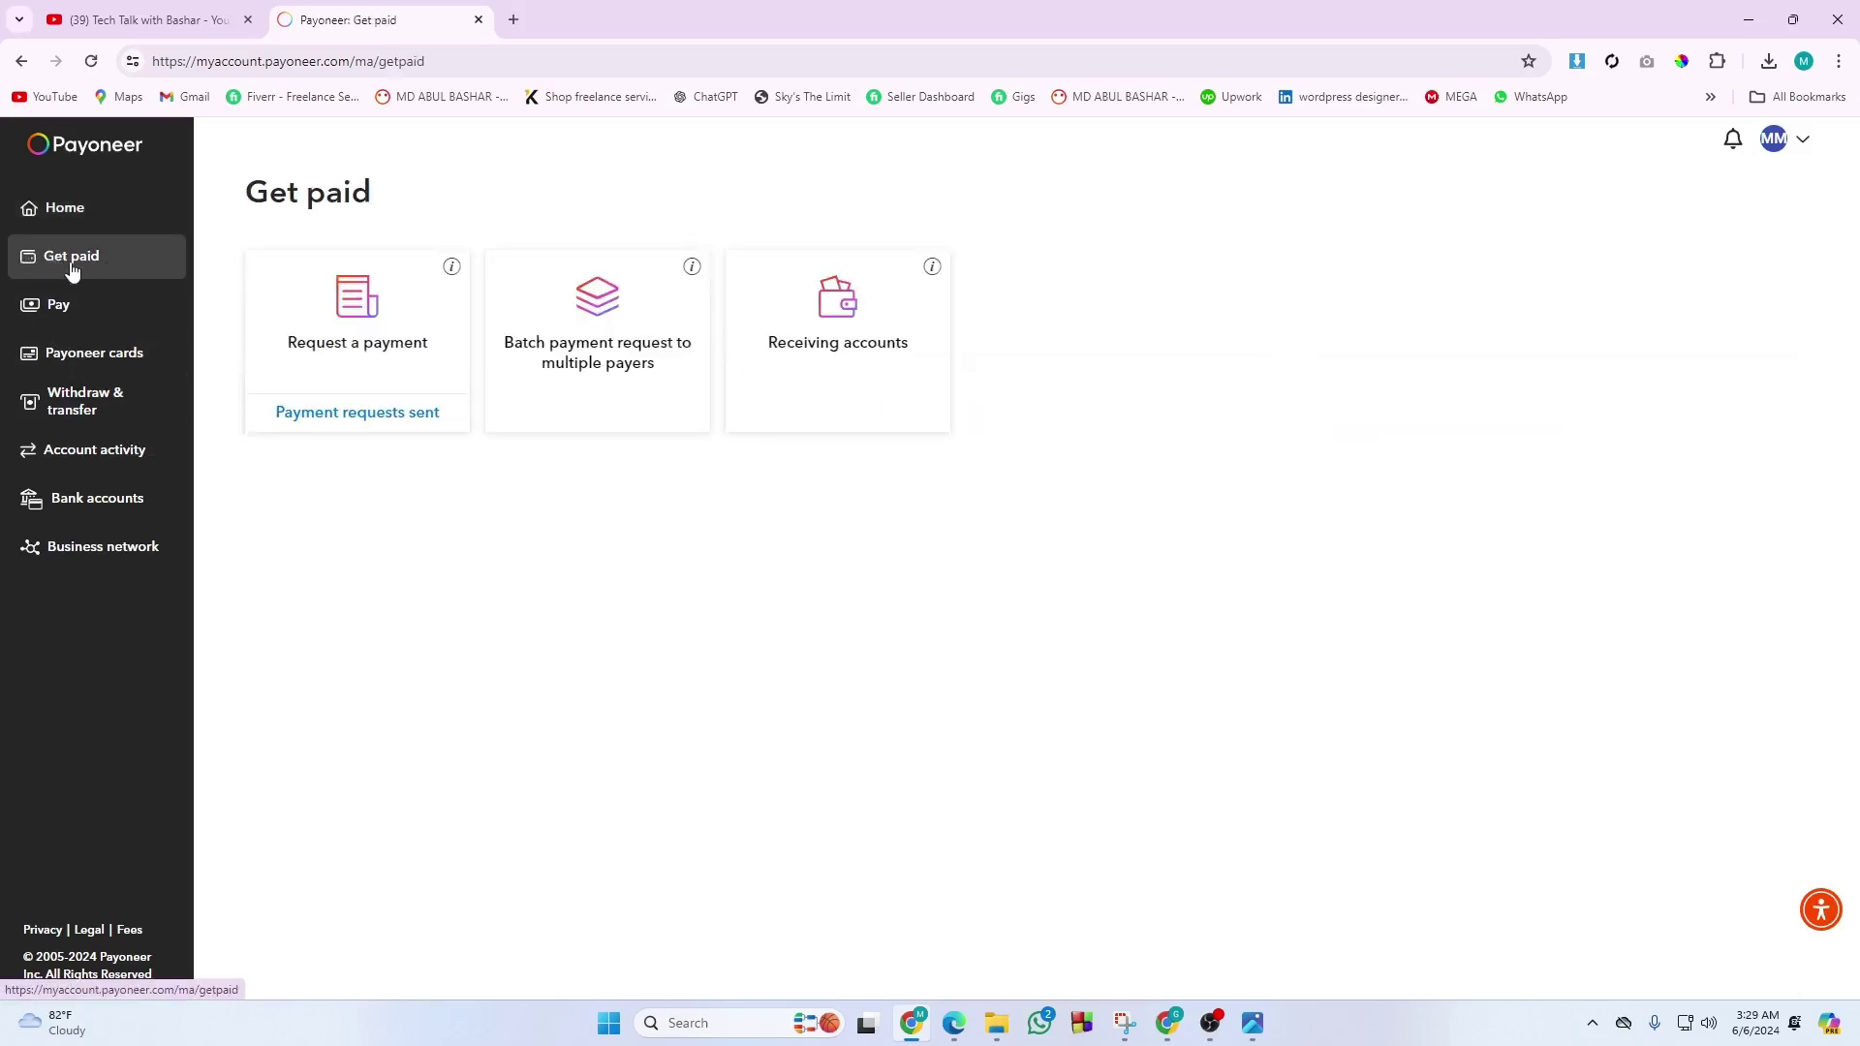
left_click(334, 416)
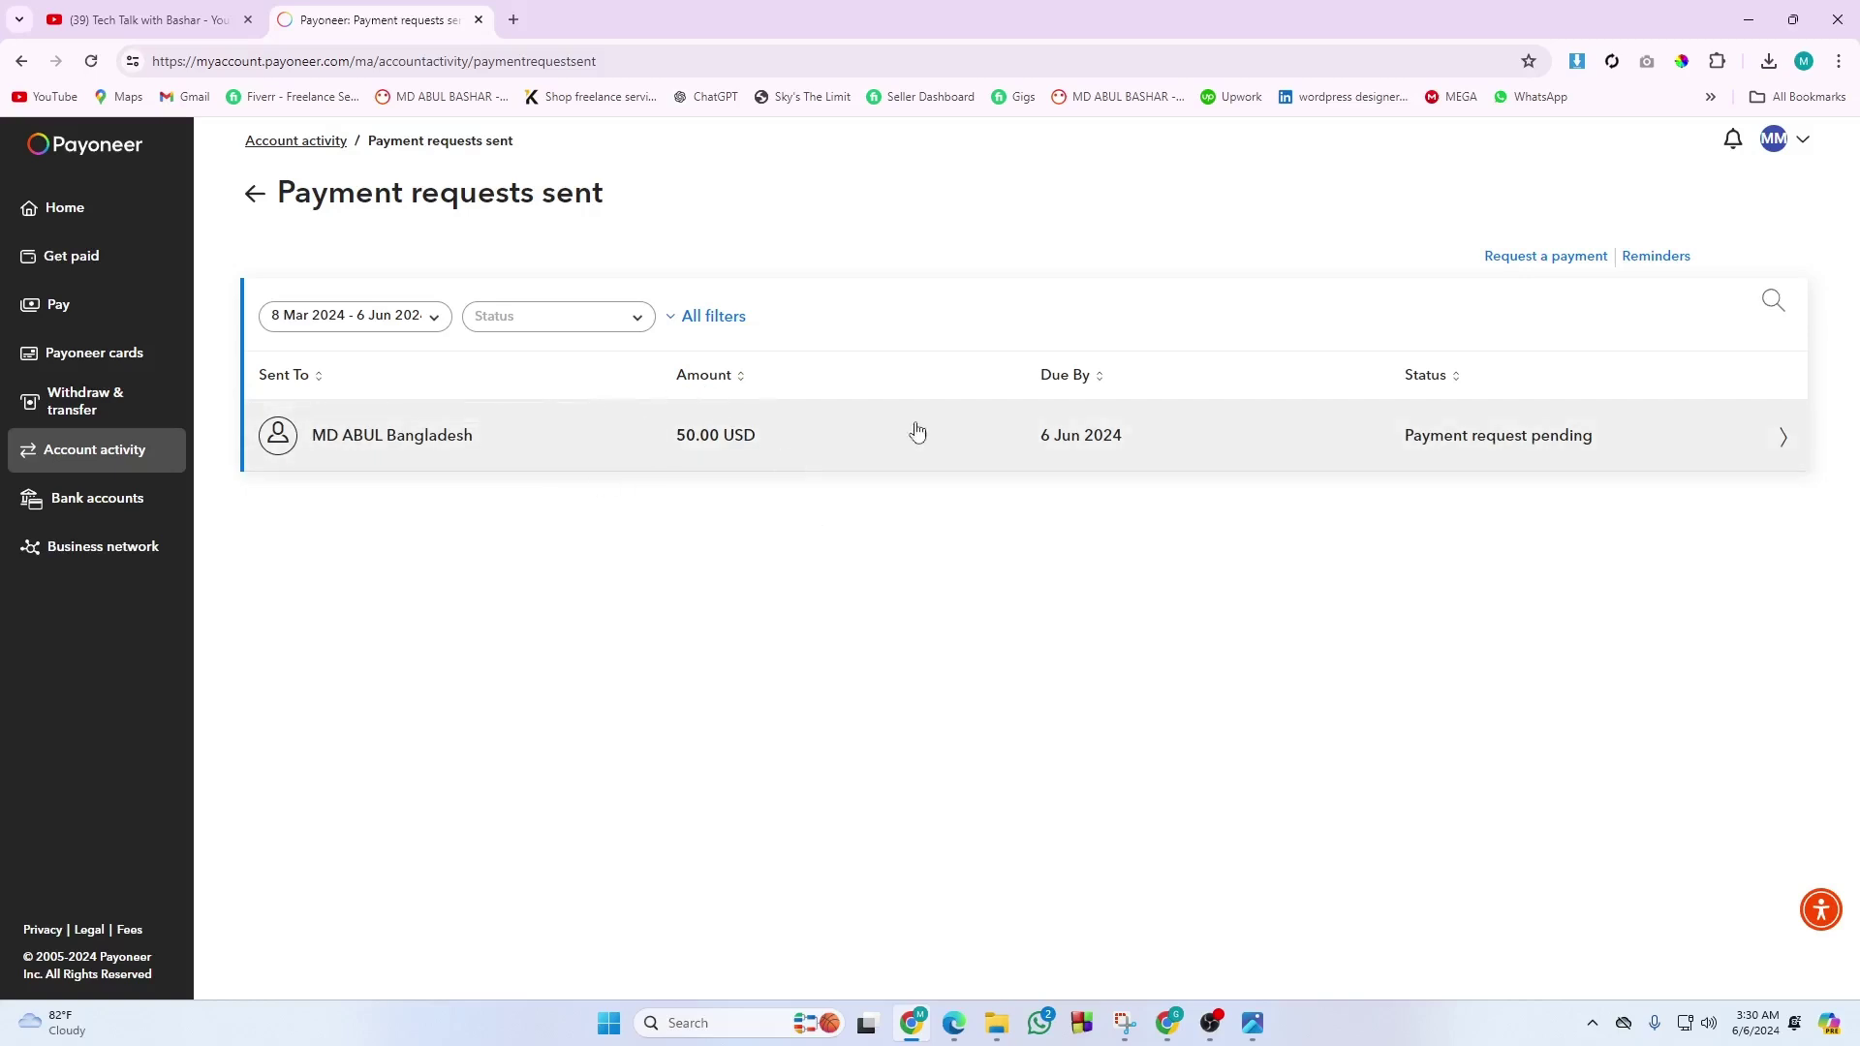
Start a new payment request and enter the payer's e-mail address in the payer search.
left_click(1511, 258)
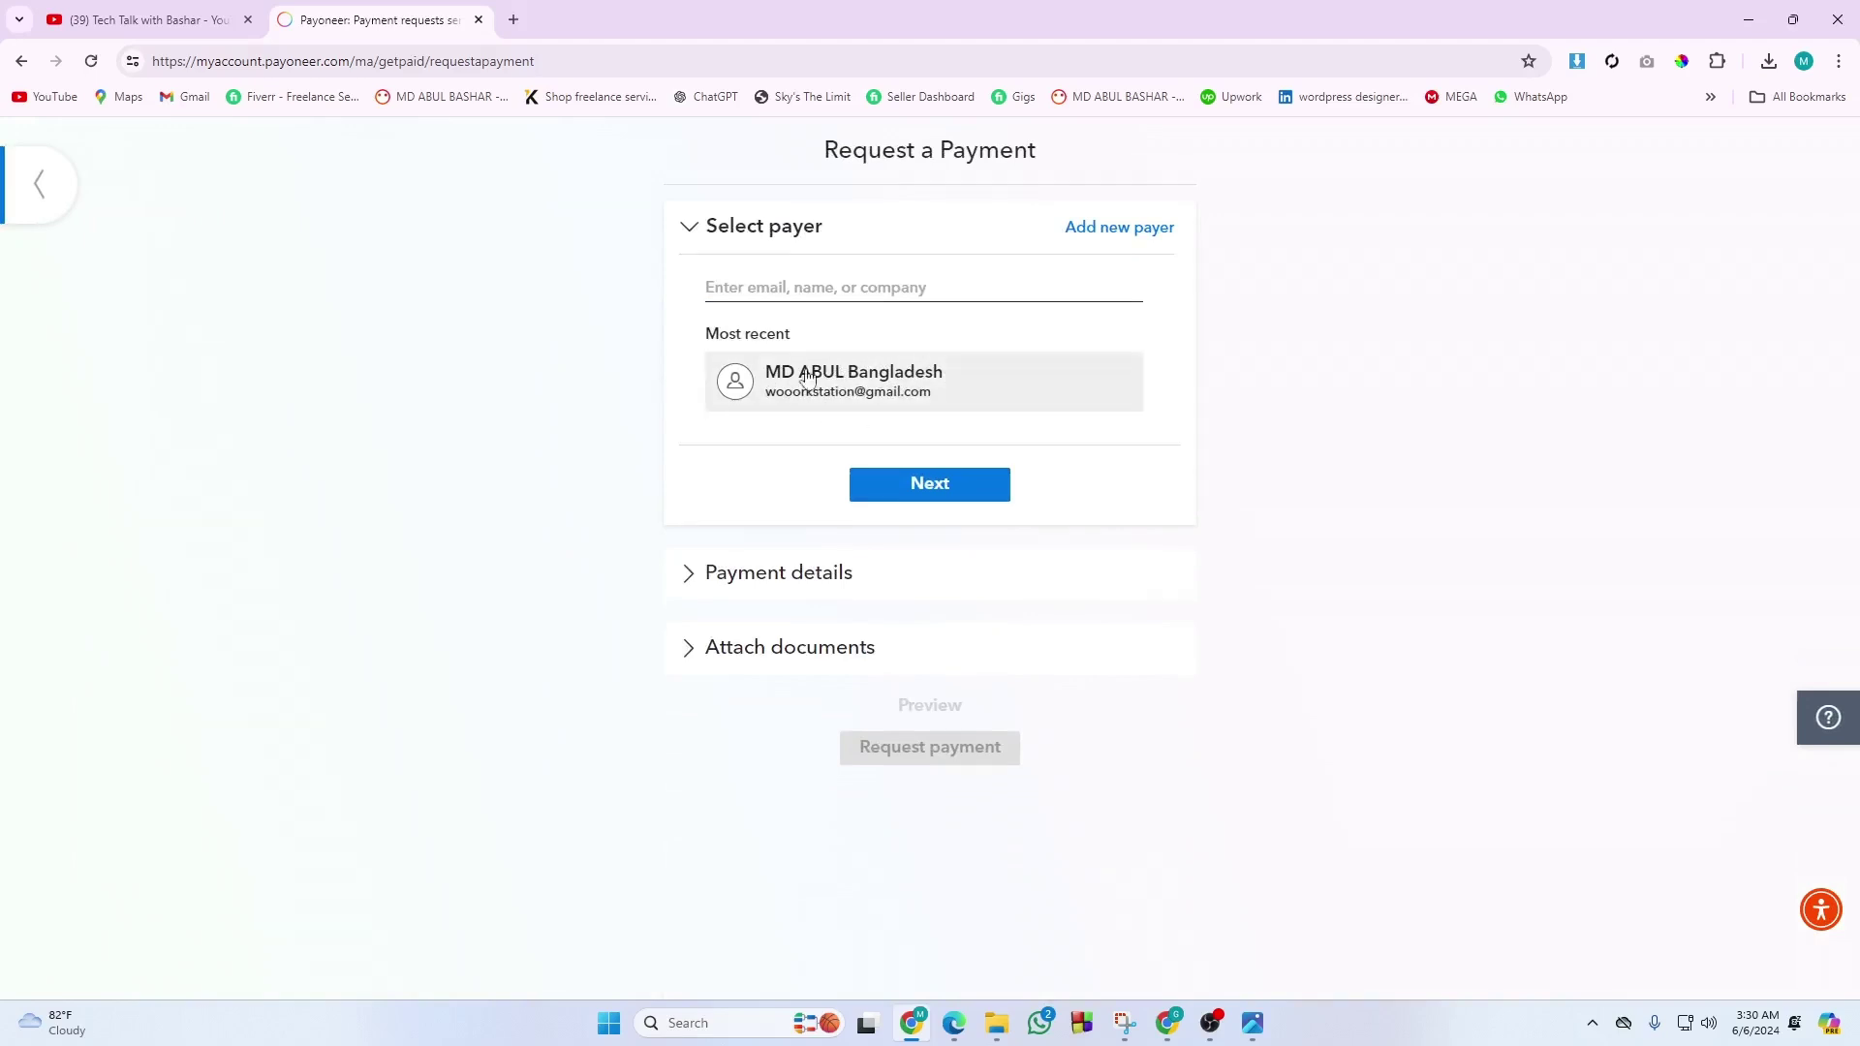
left_click(804, 288)
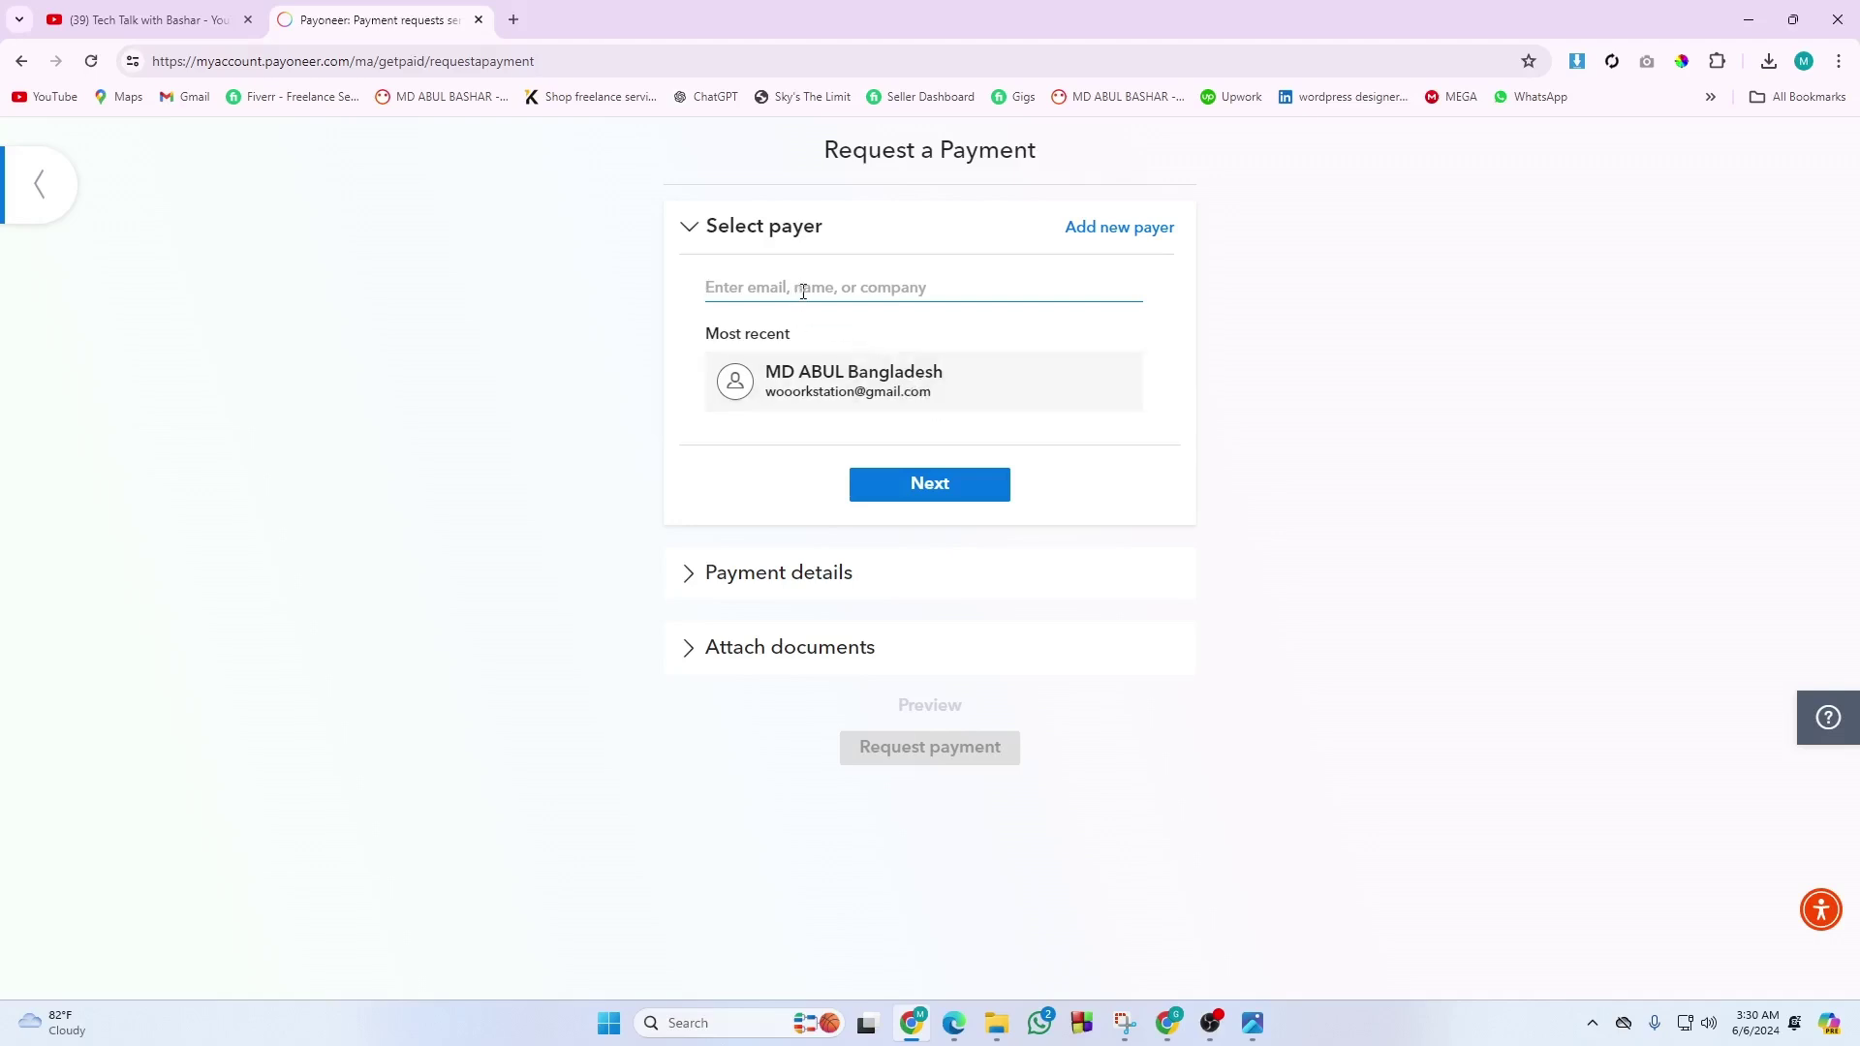
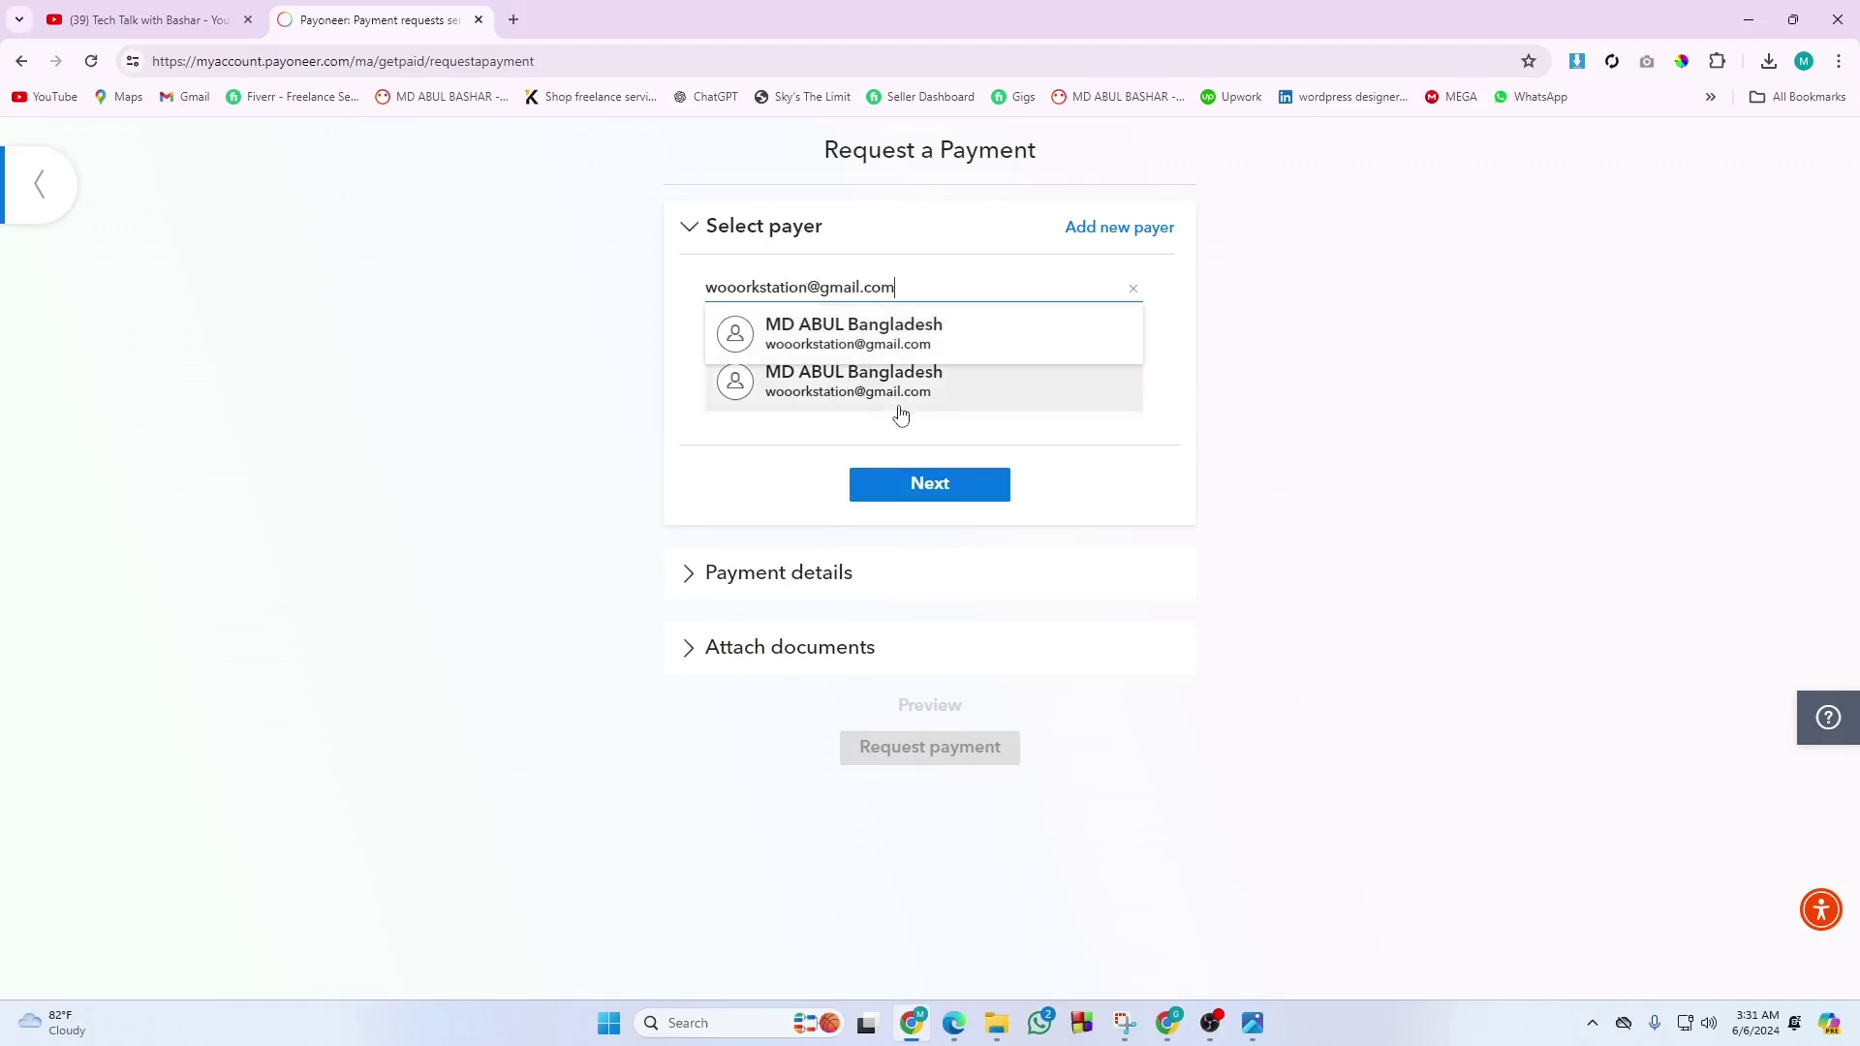
Mark the new payer as an Individual and autofill their name from saved details.
left_click(930, 485)
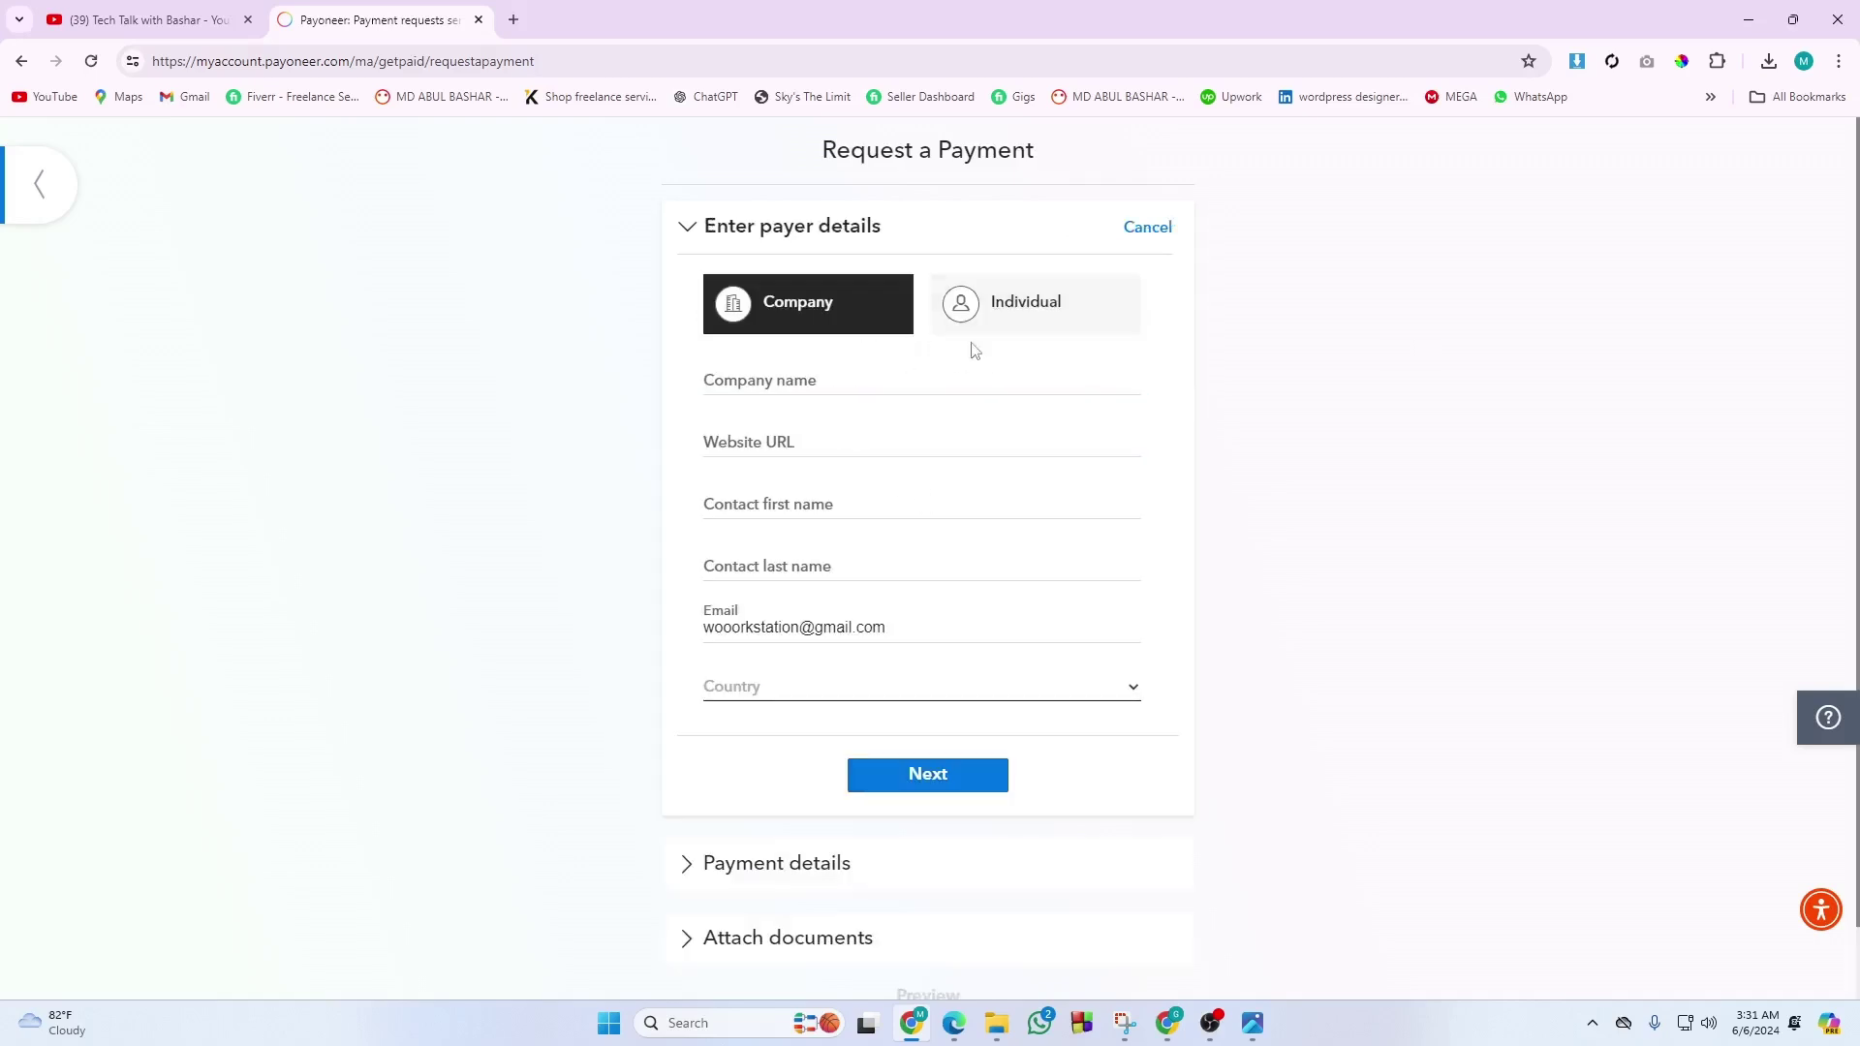
left_click(992, 306)
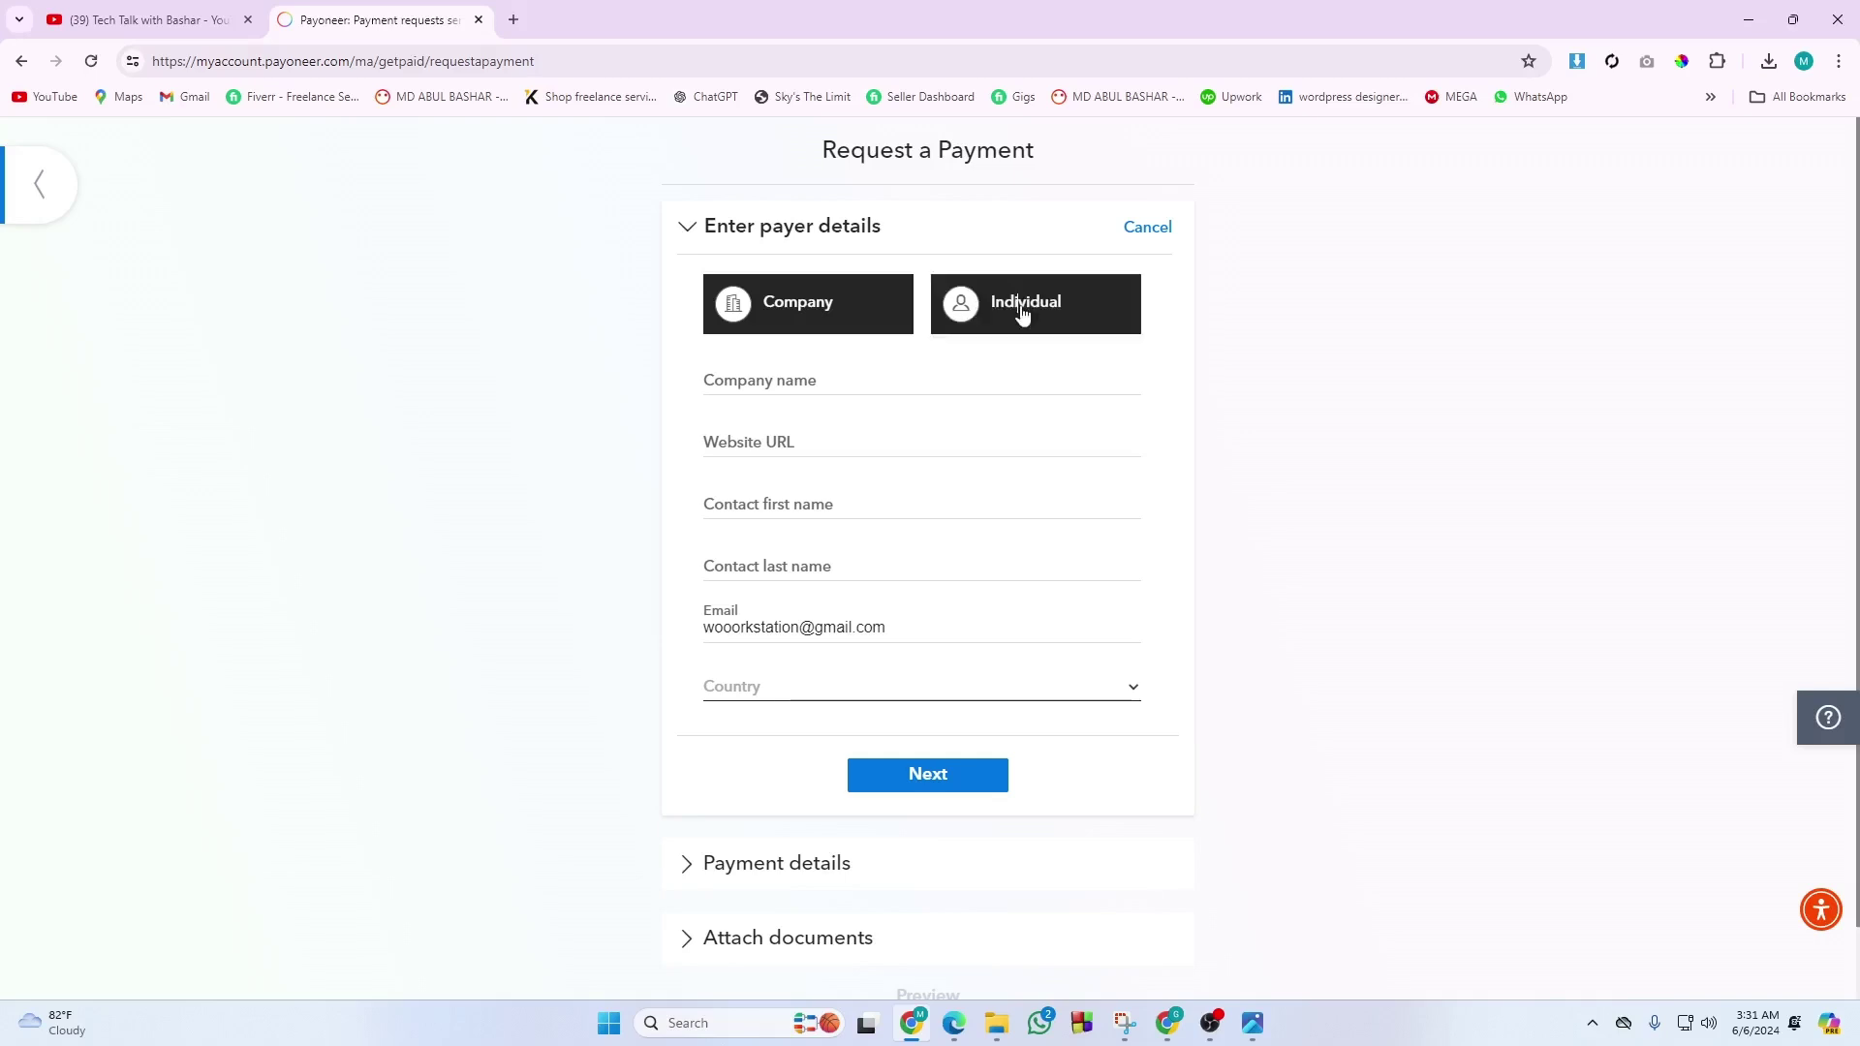
left_click(778, 385)
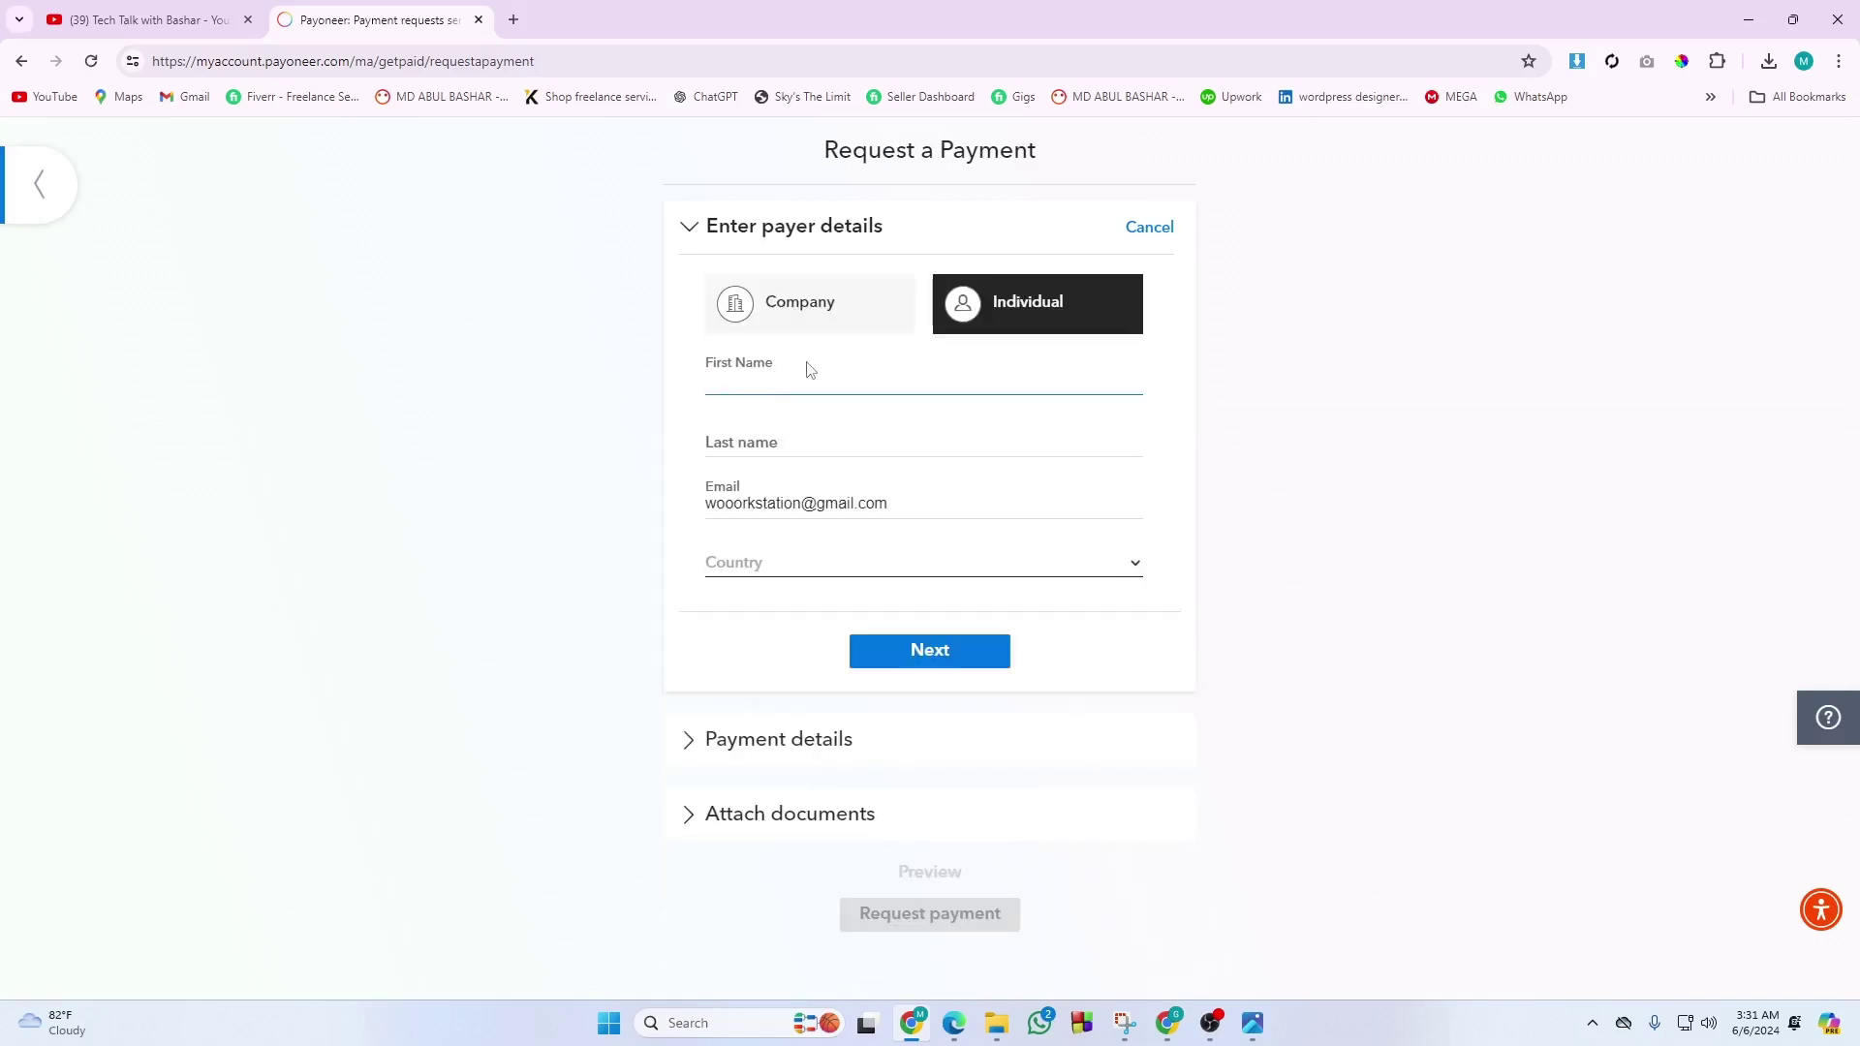
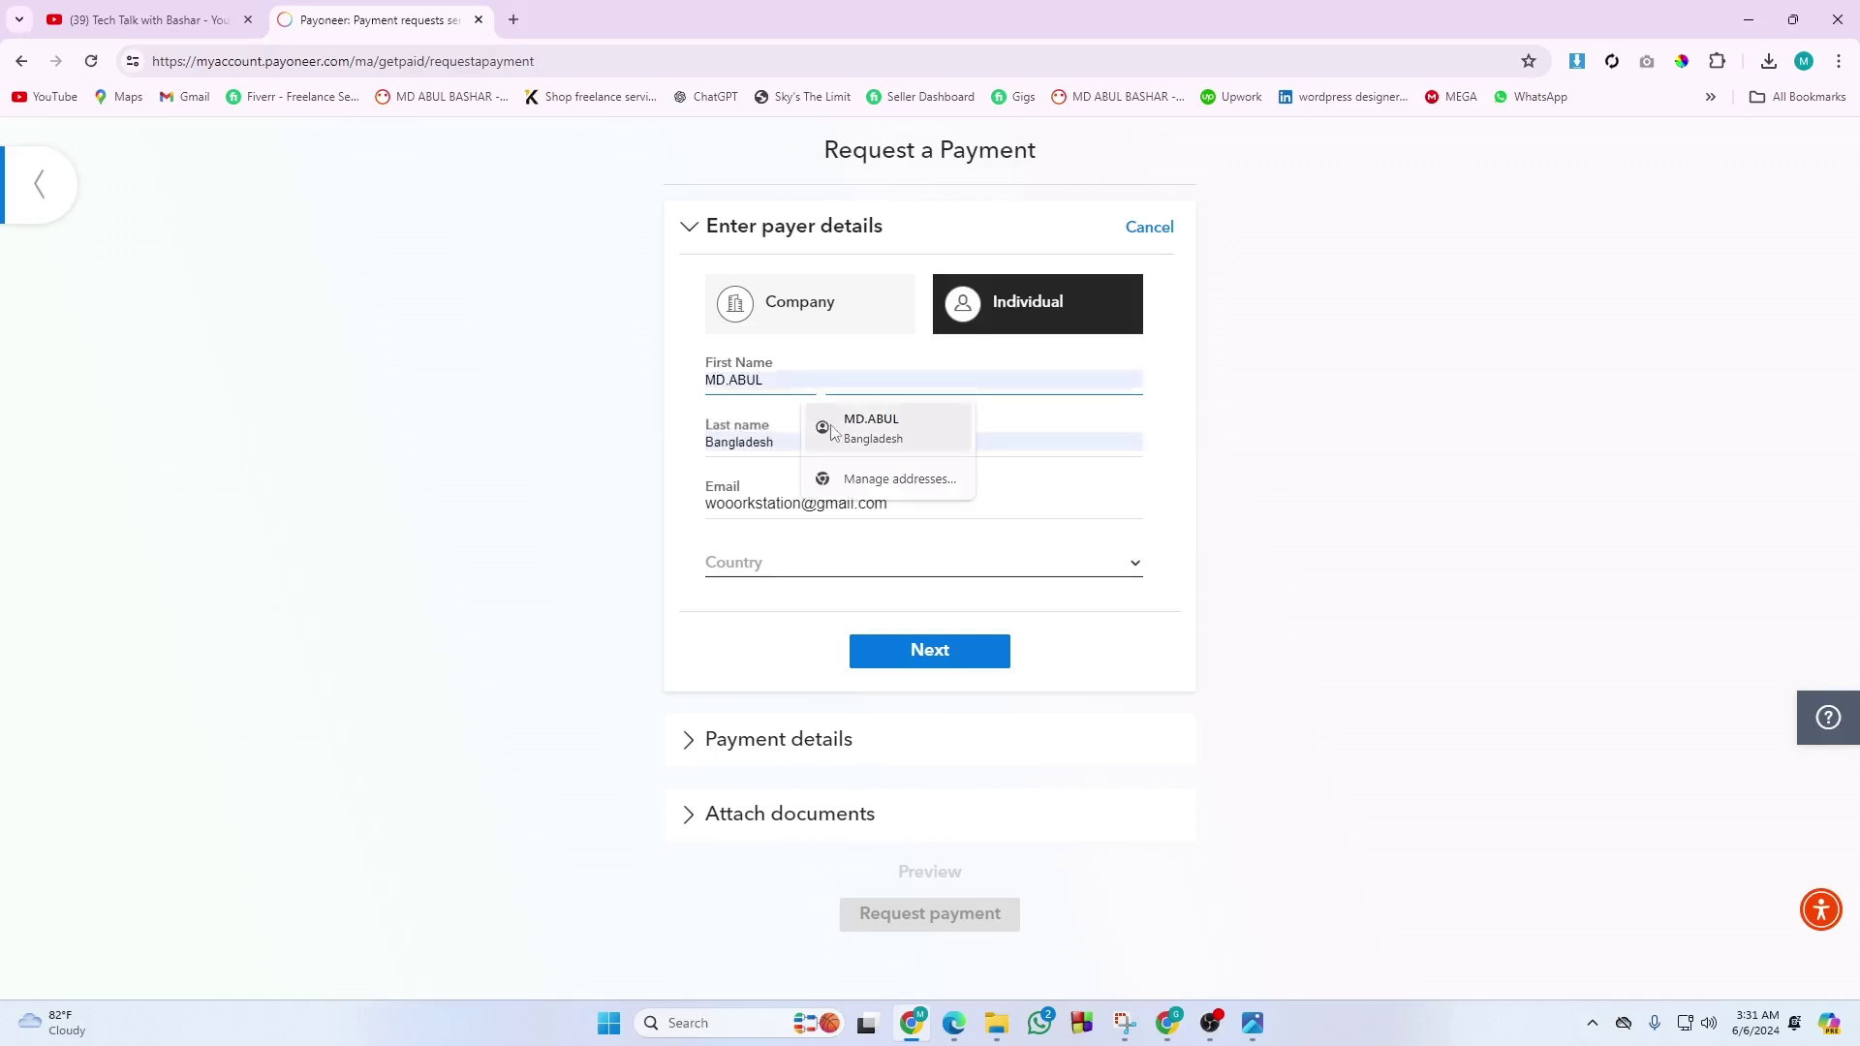
left_click(832, 431)
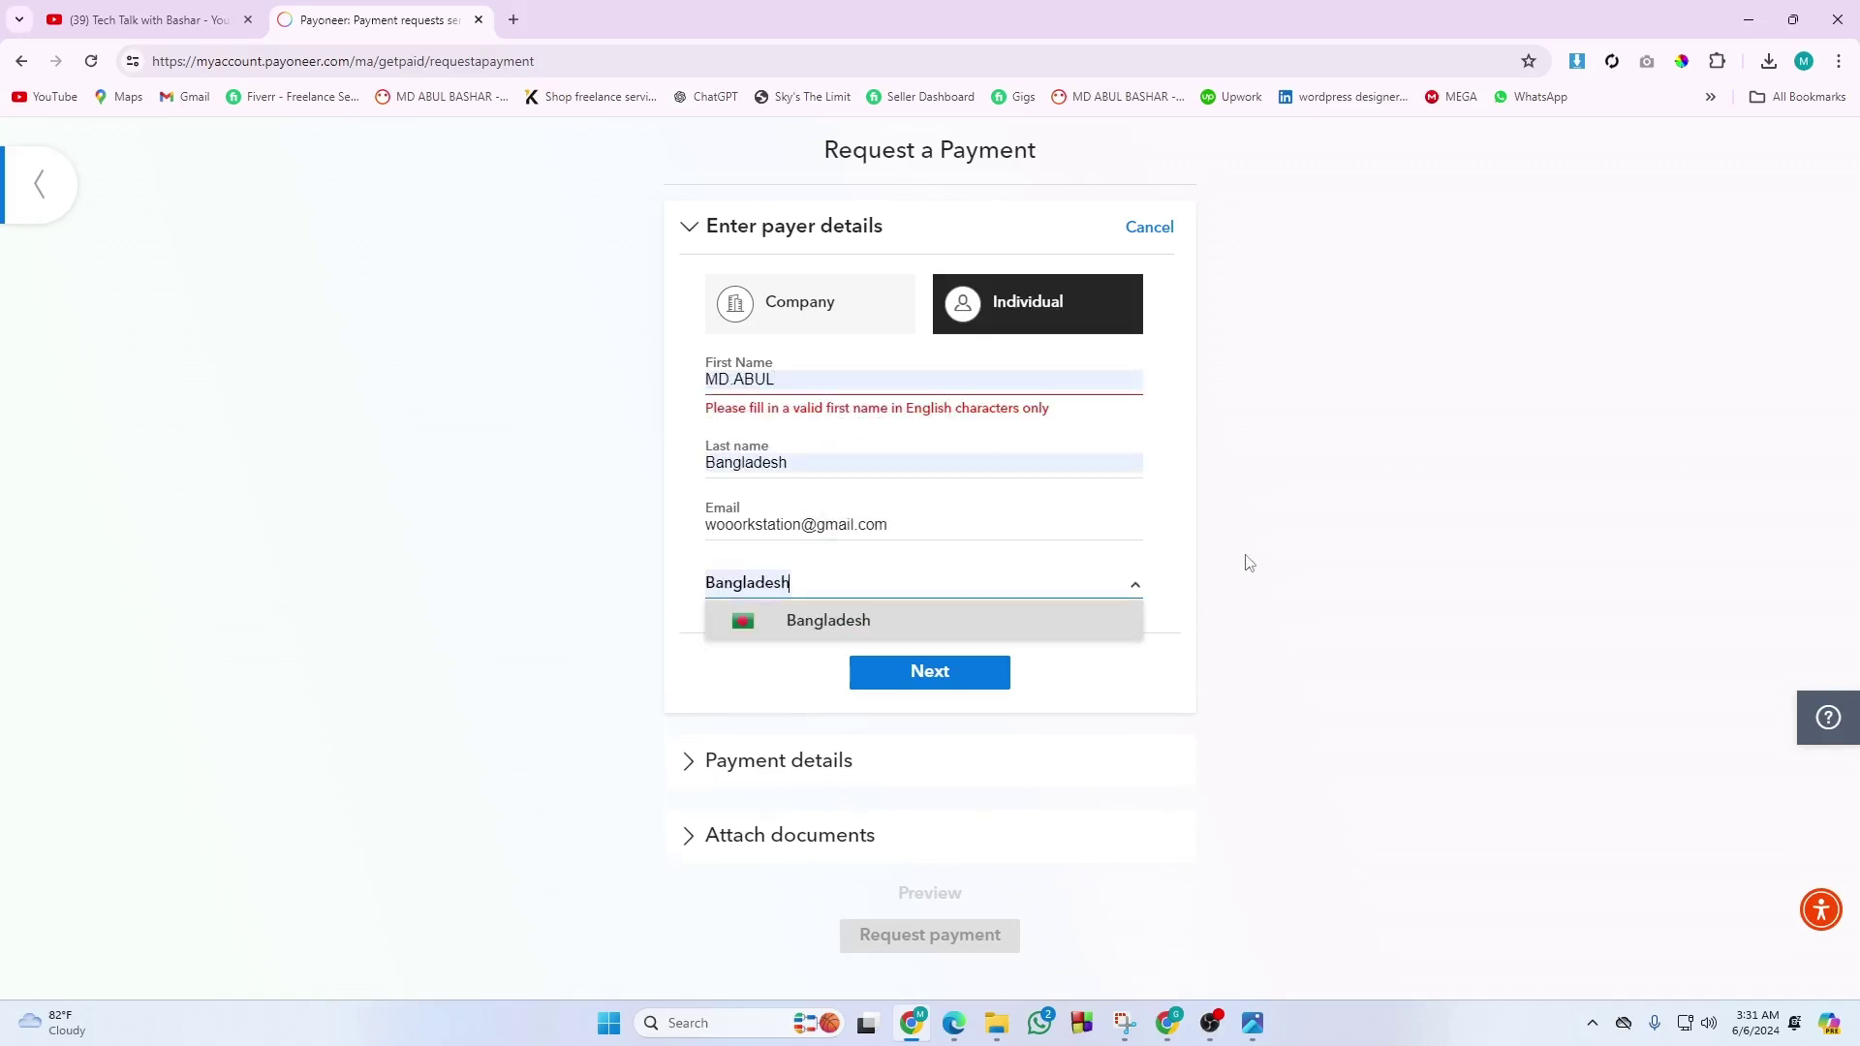
Set the payer's country to Bangladesh, fix the first name's period, and confirm the payer details.
left_click(1271, 557)
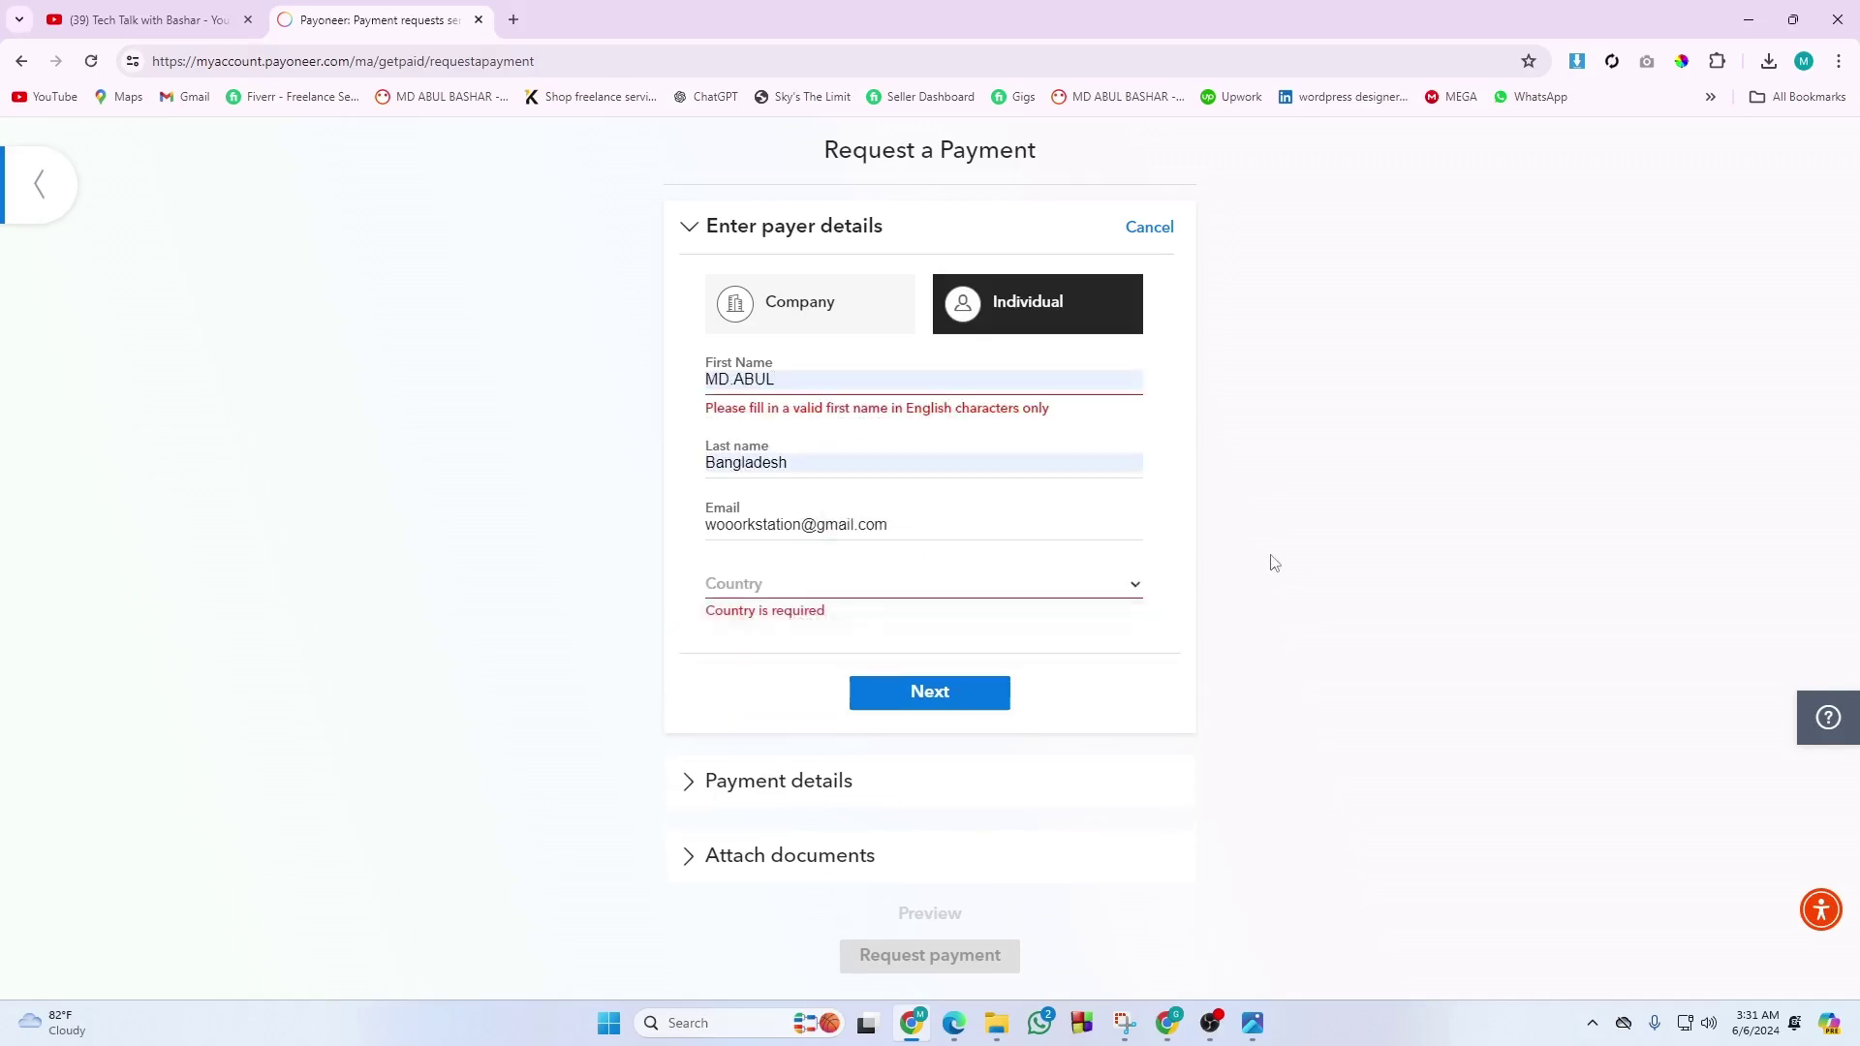
left_click(856, 588)
type("BA")
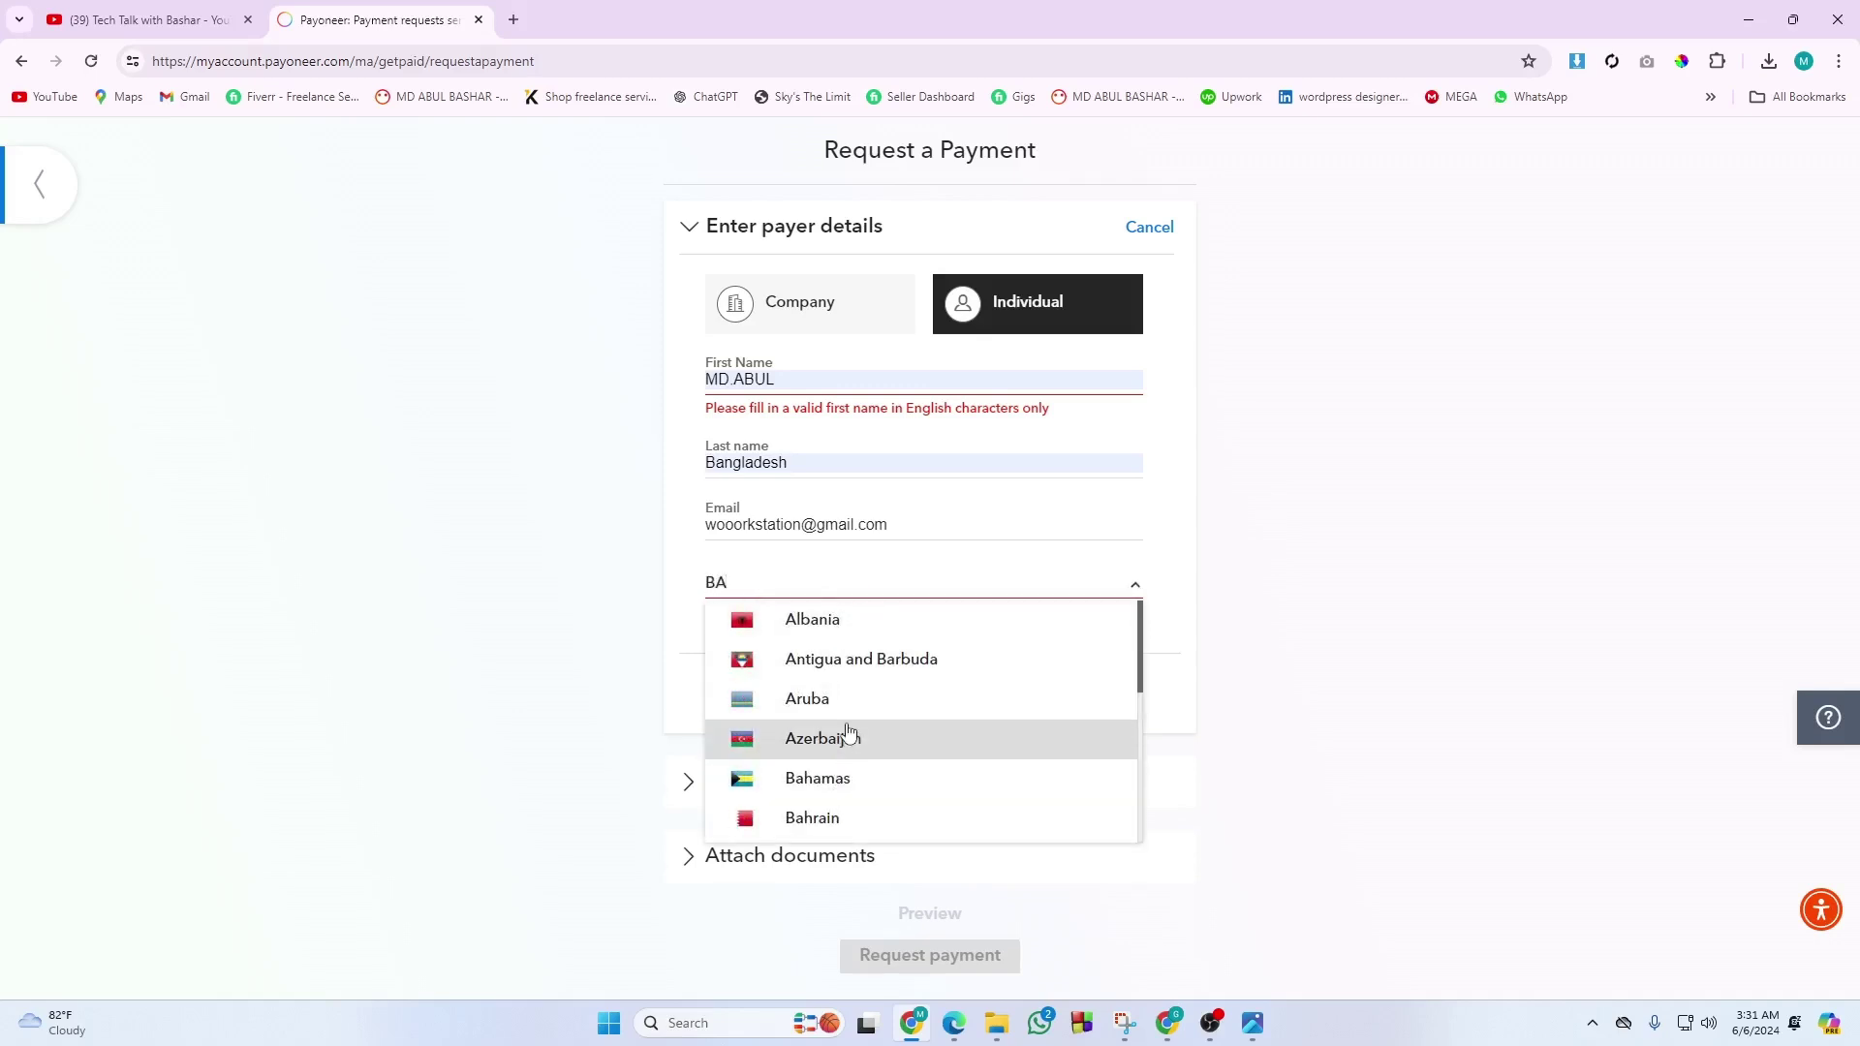
type("N")
left_click(842, 668)
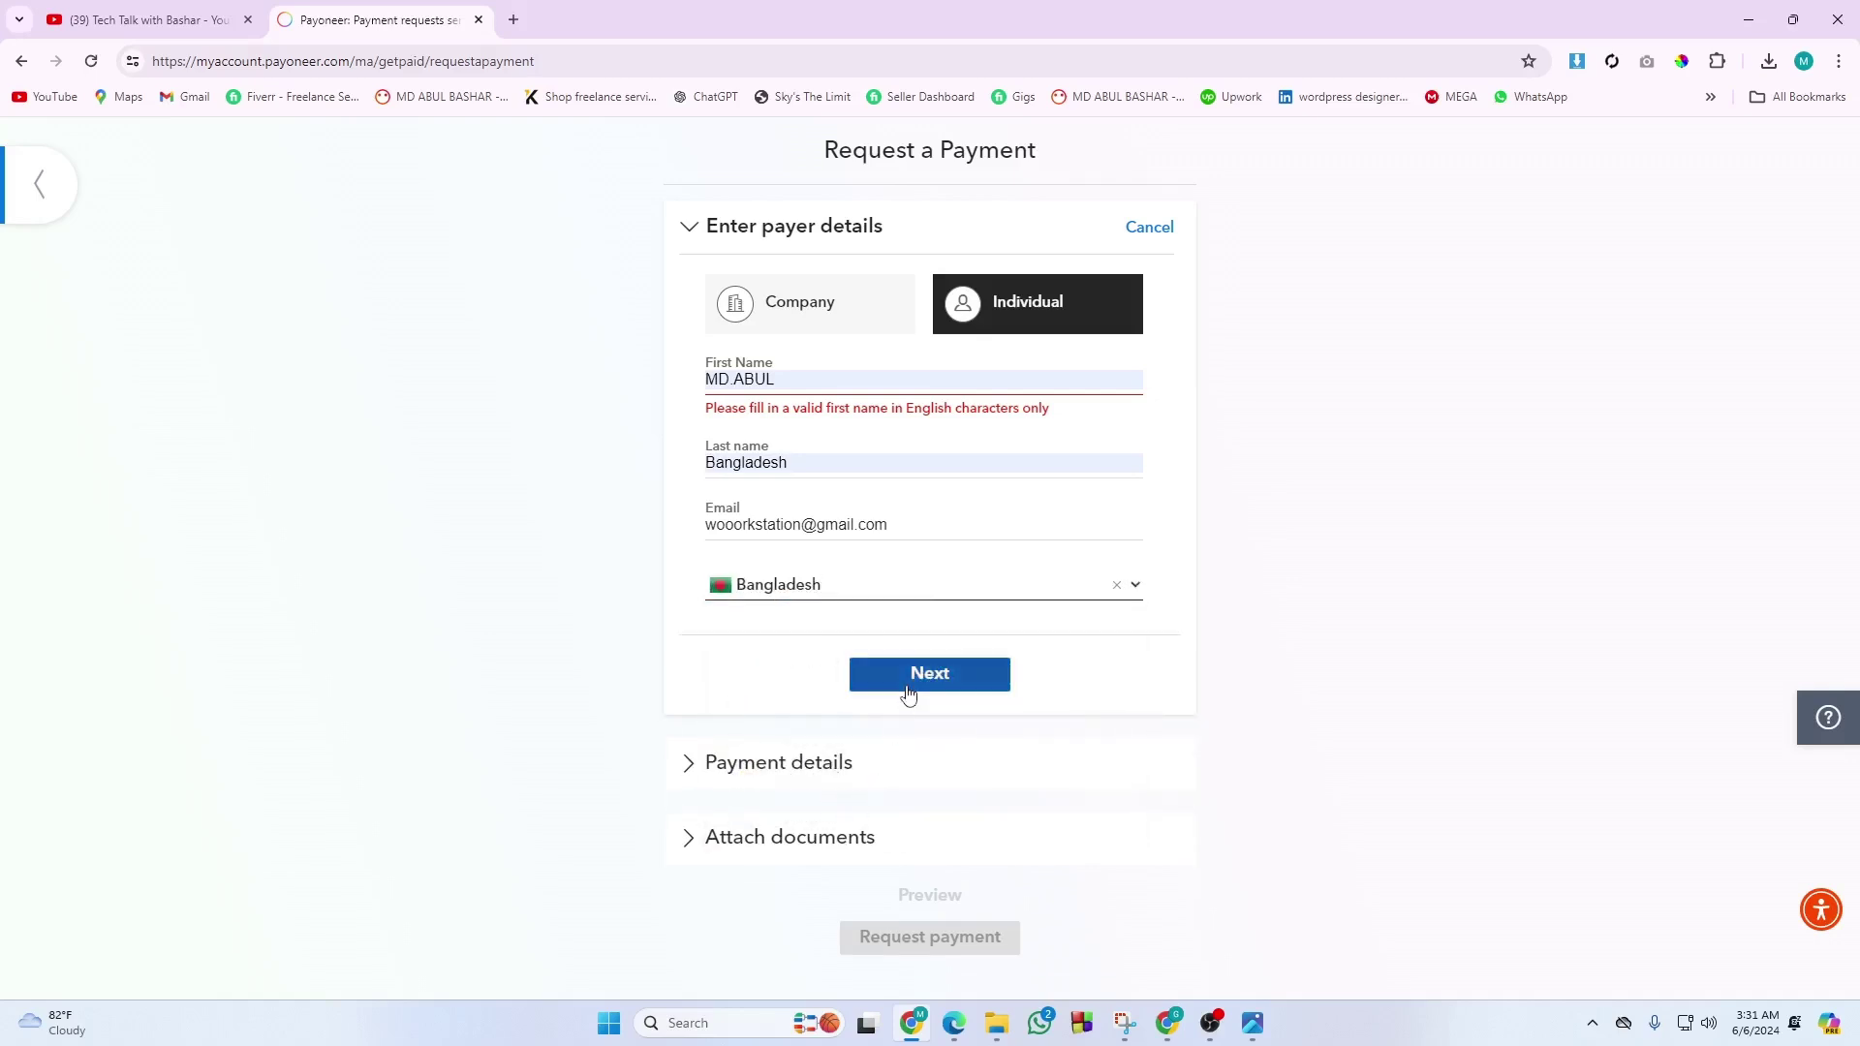
left_click(736, 382)
key("BackSpace")
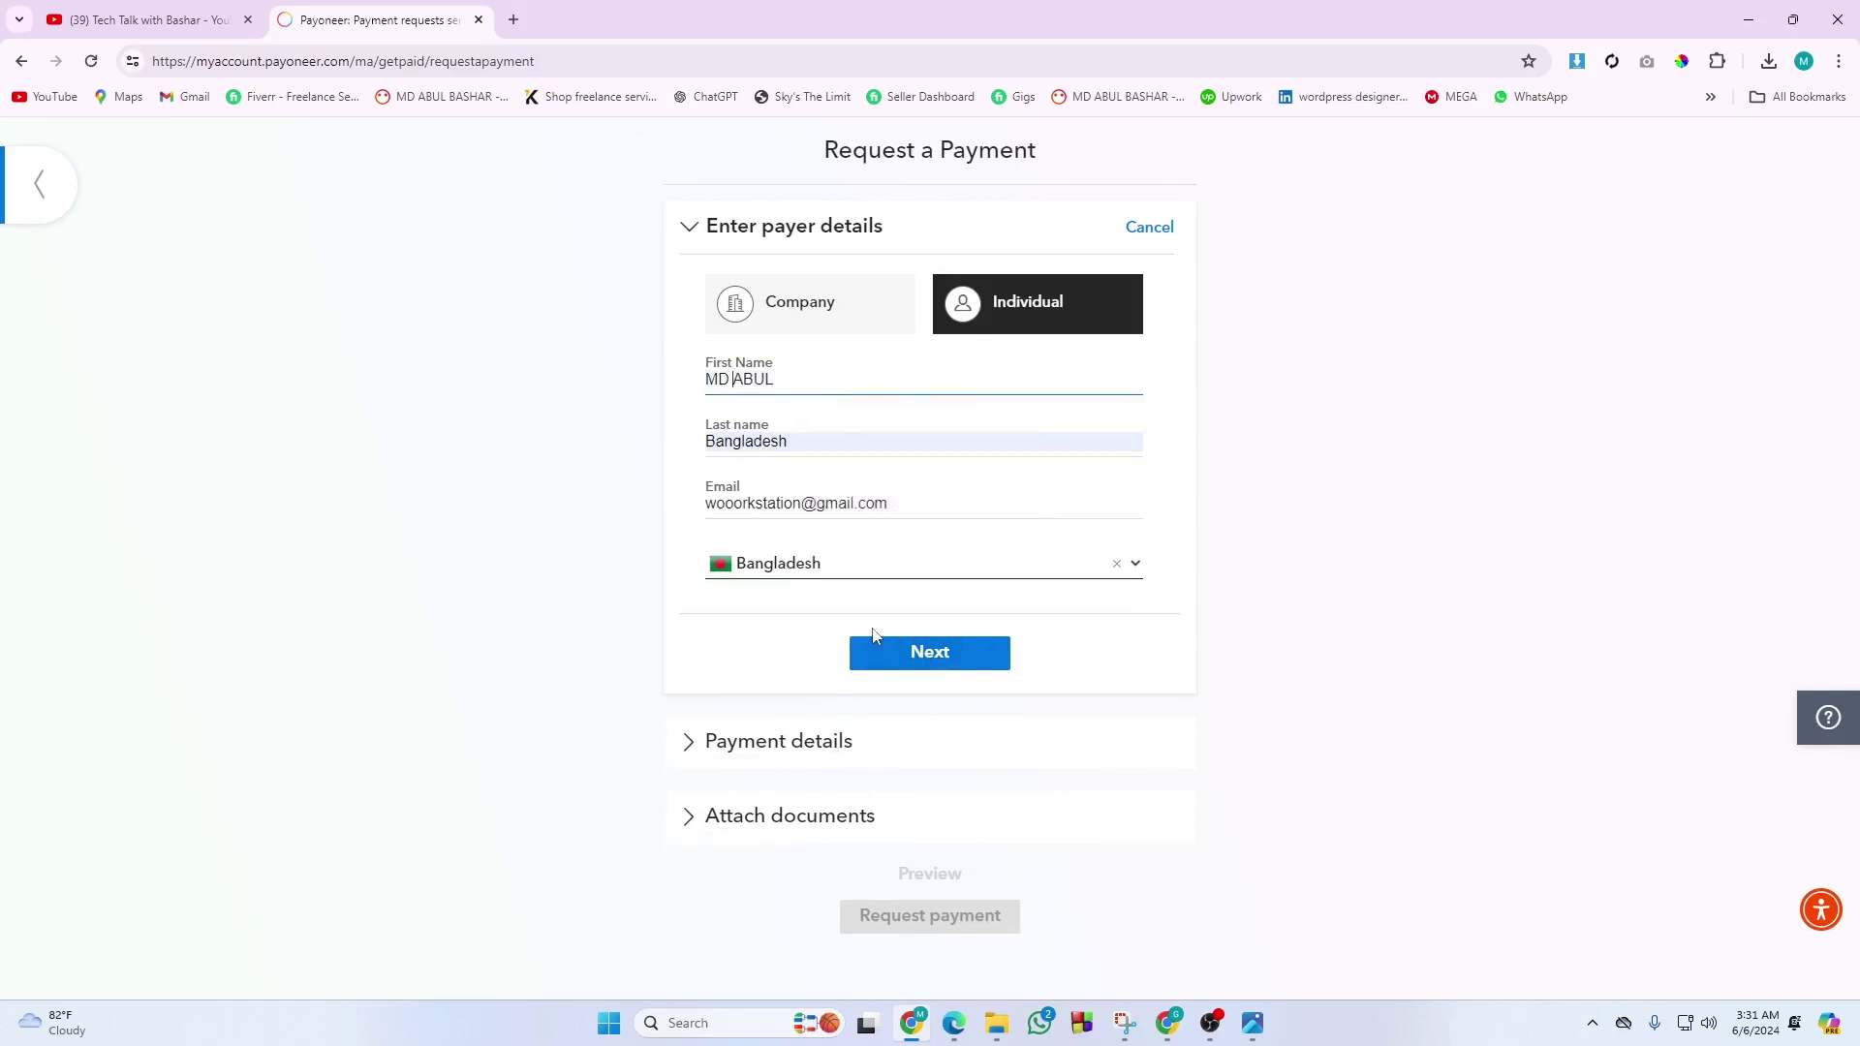
left_click(879, 670)
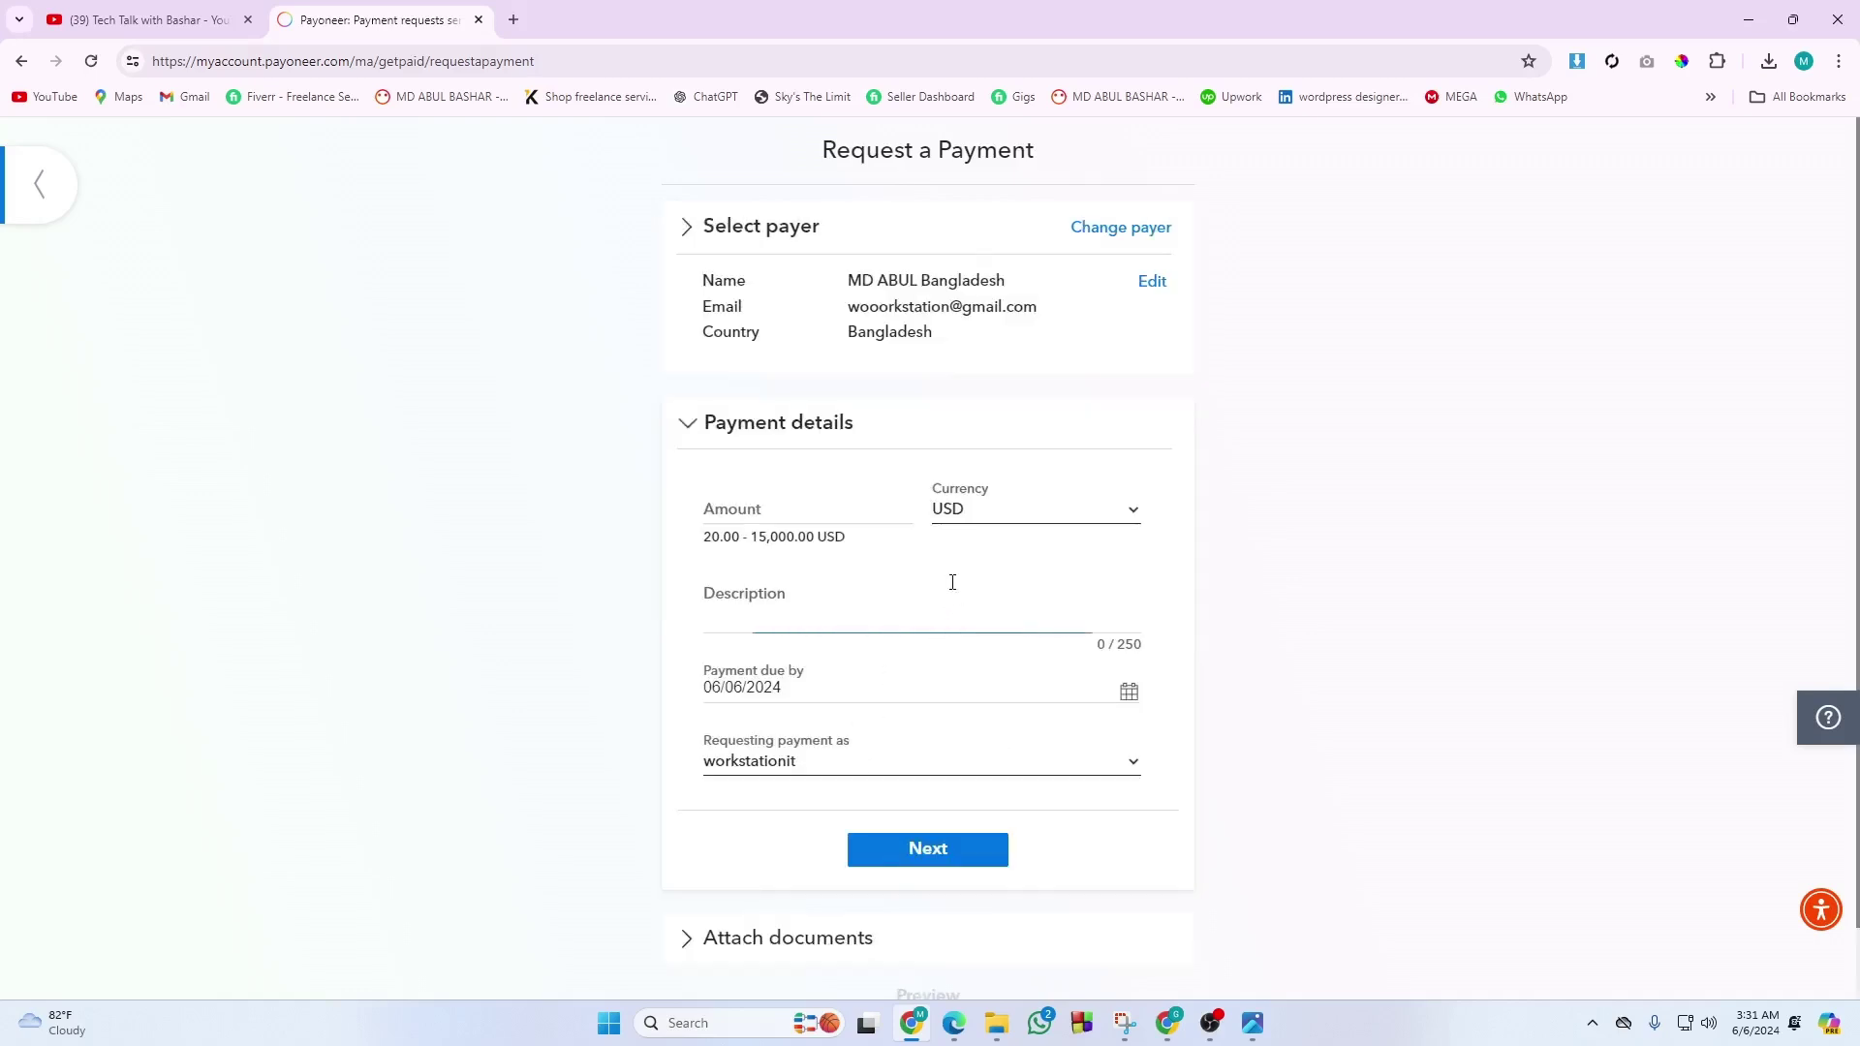
Keep USD as the currency and enter 20 as the requested amount.
left_click(1012, 513)
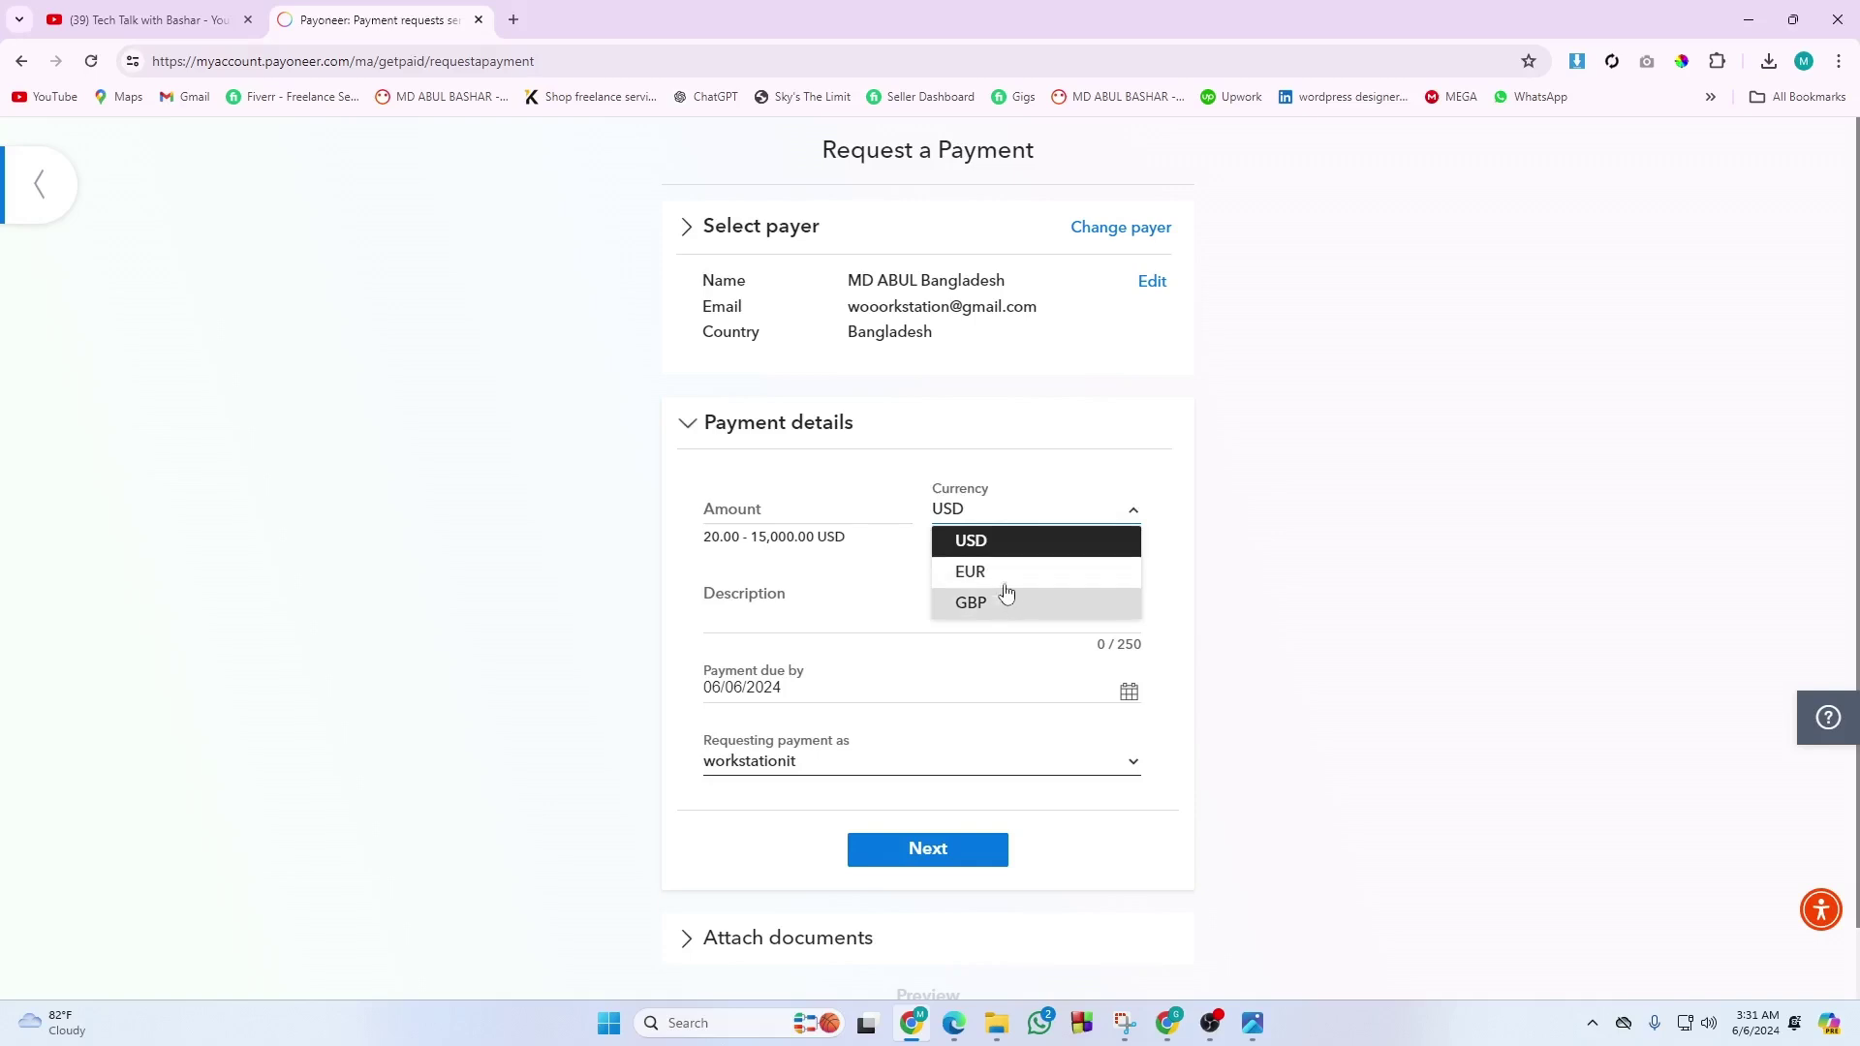
left_click(1001, 544)
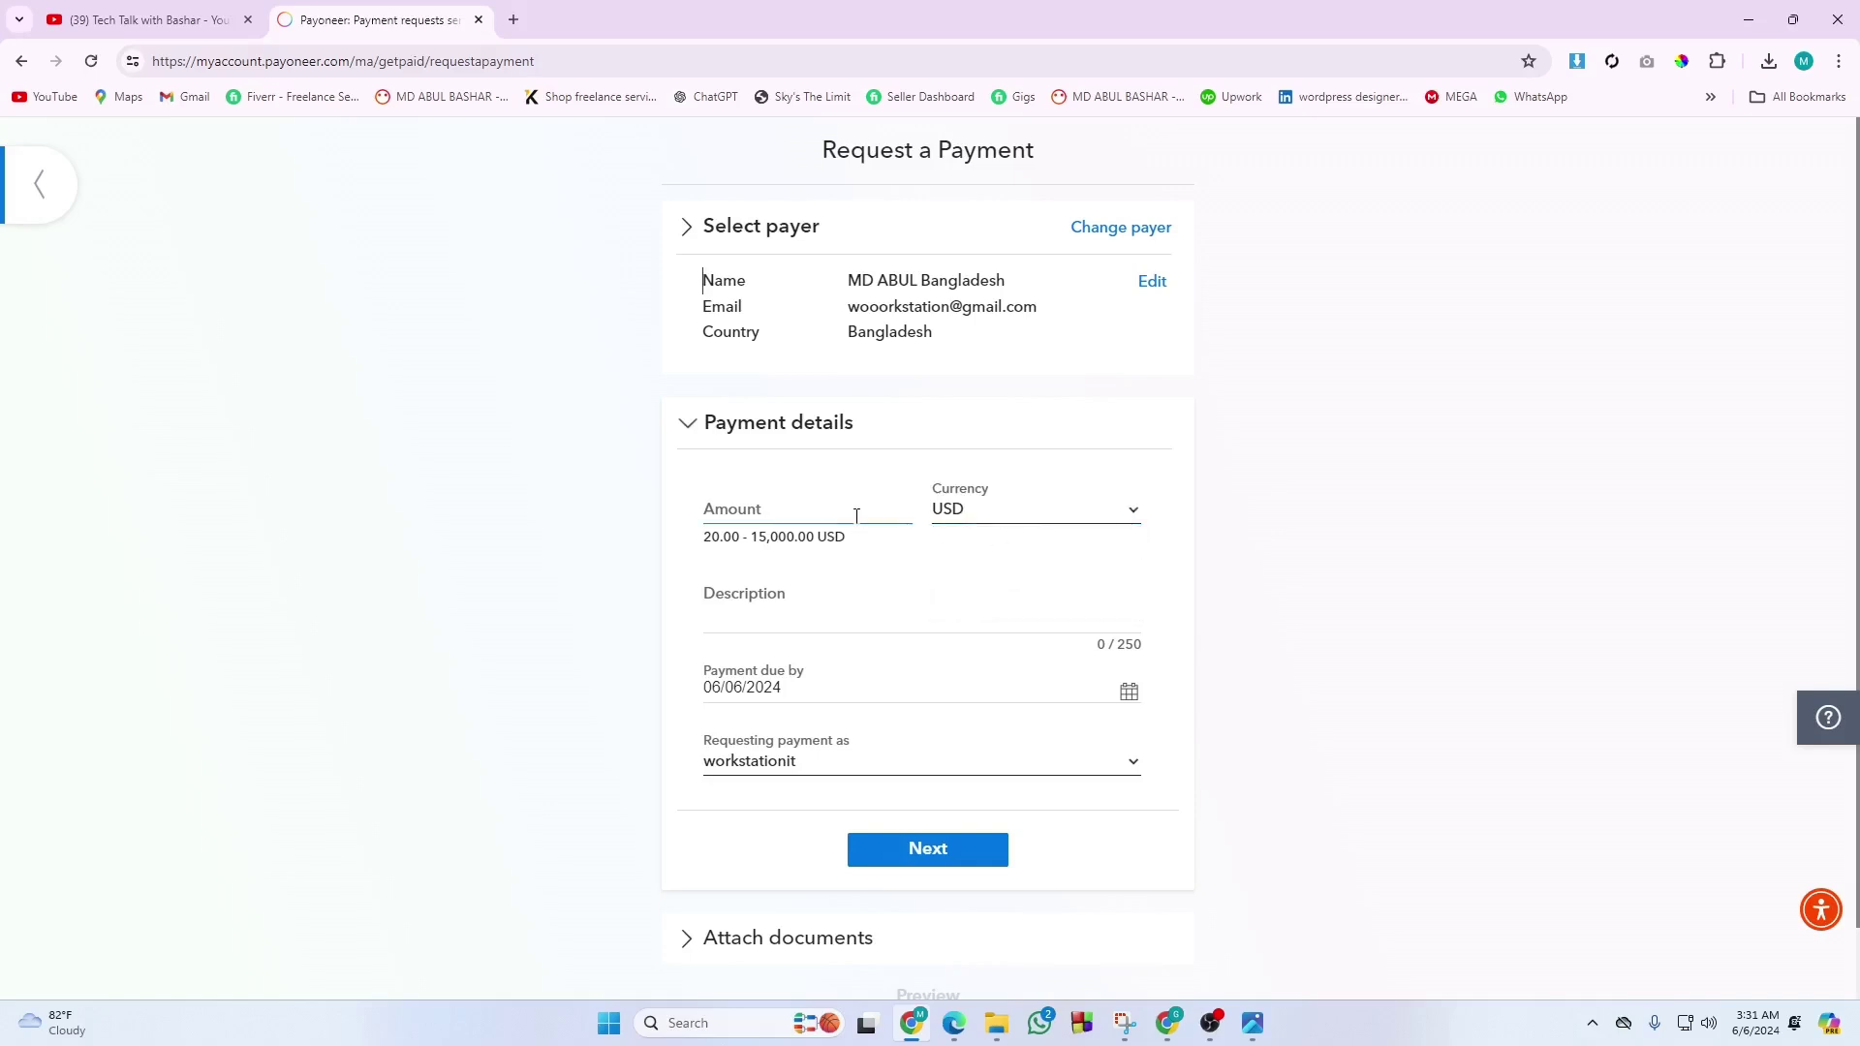
left_click(773, 509)
type("20")
Add the description 'FIRST PAYMENT' and switch 'Requesting payment as' to the other profile name.
left_click(769, 619)
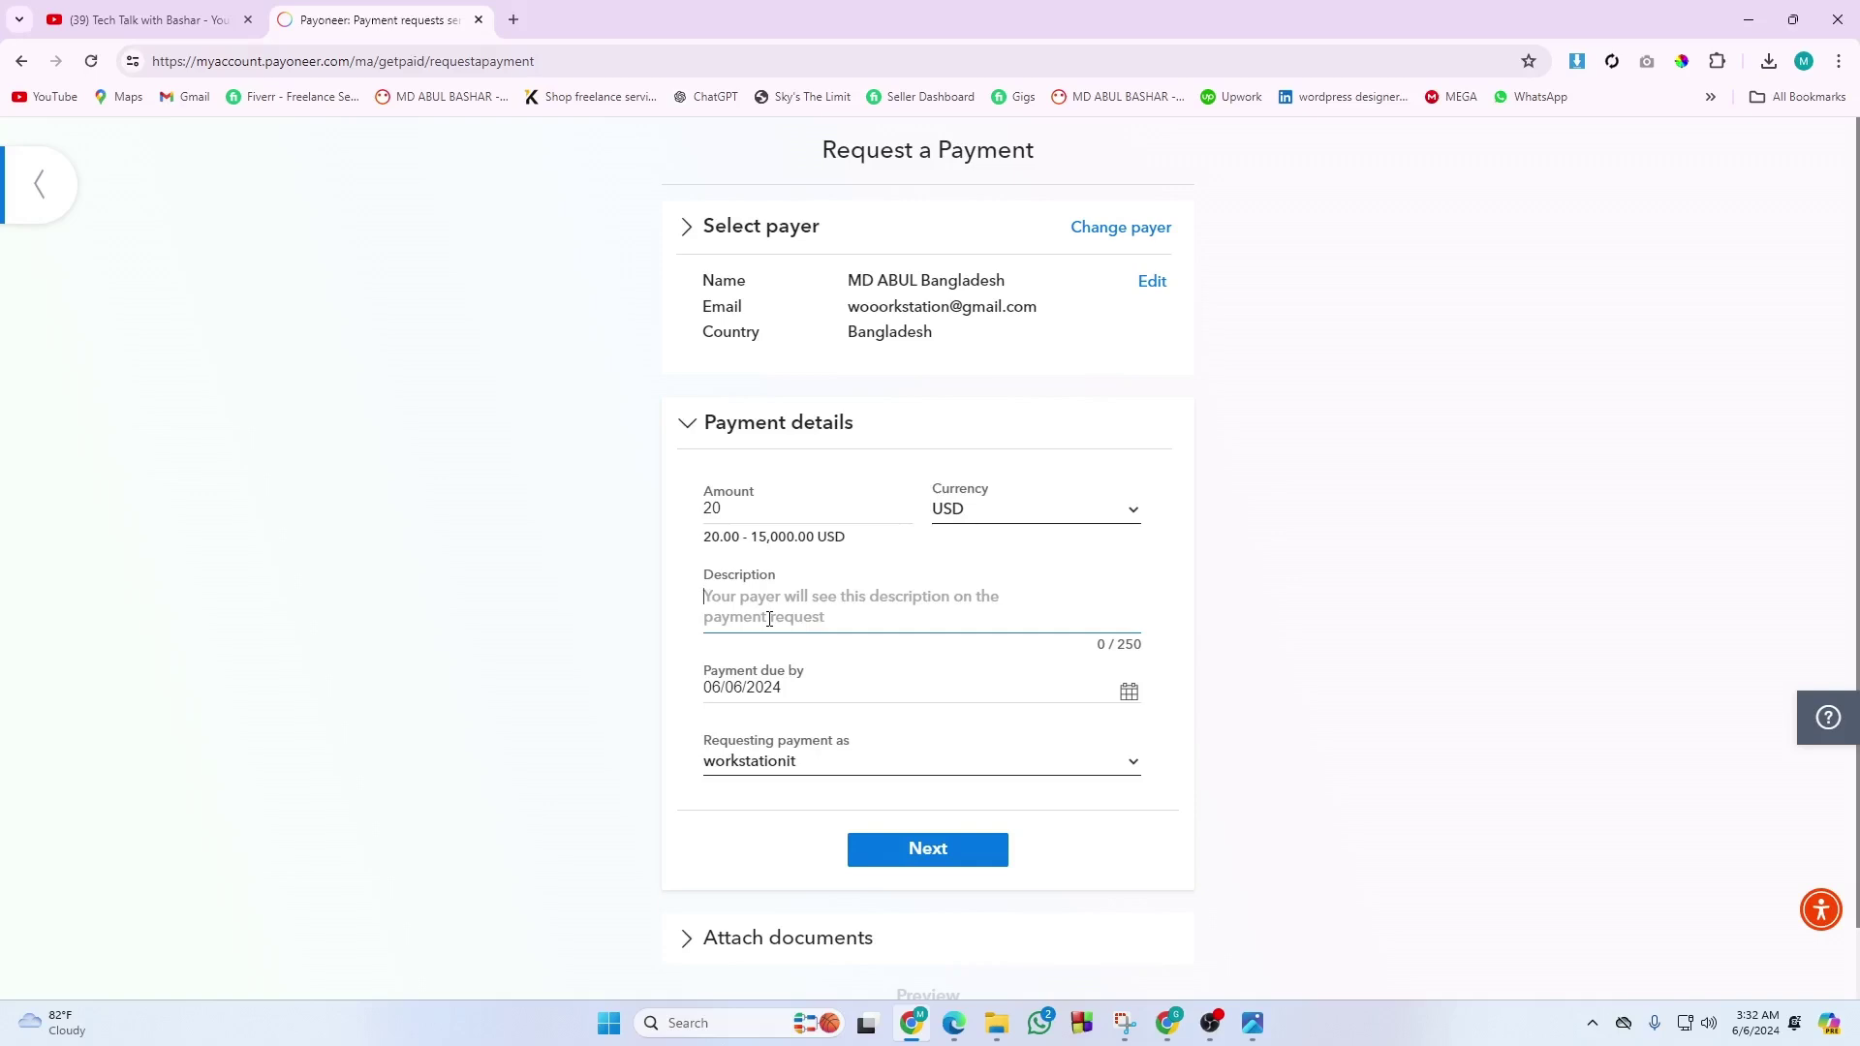
type("FIRS")
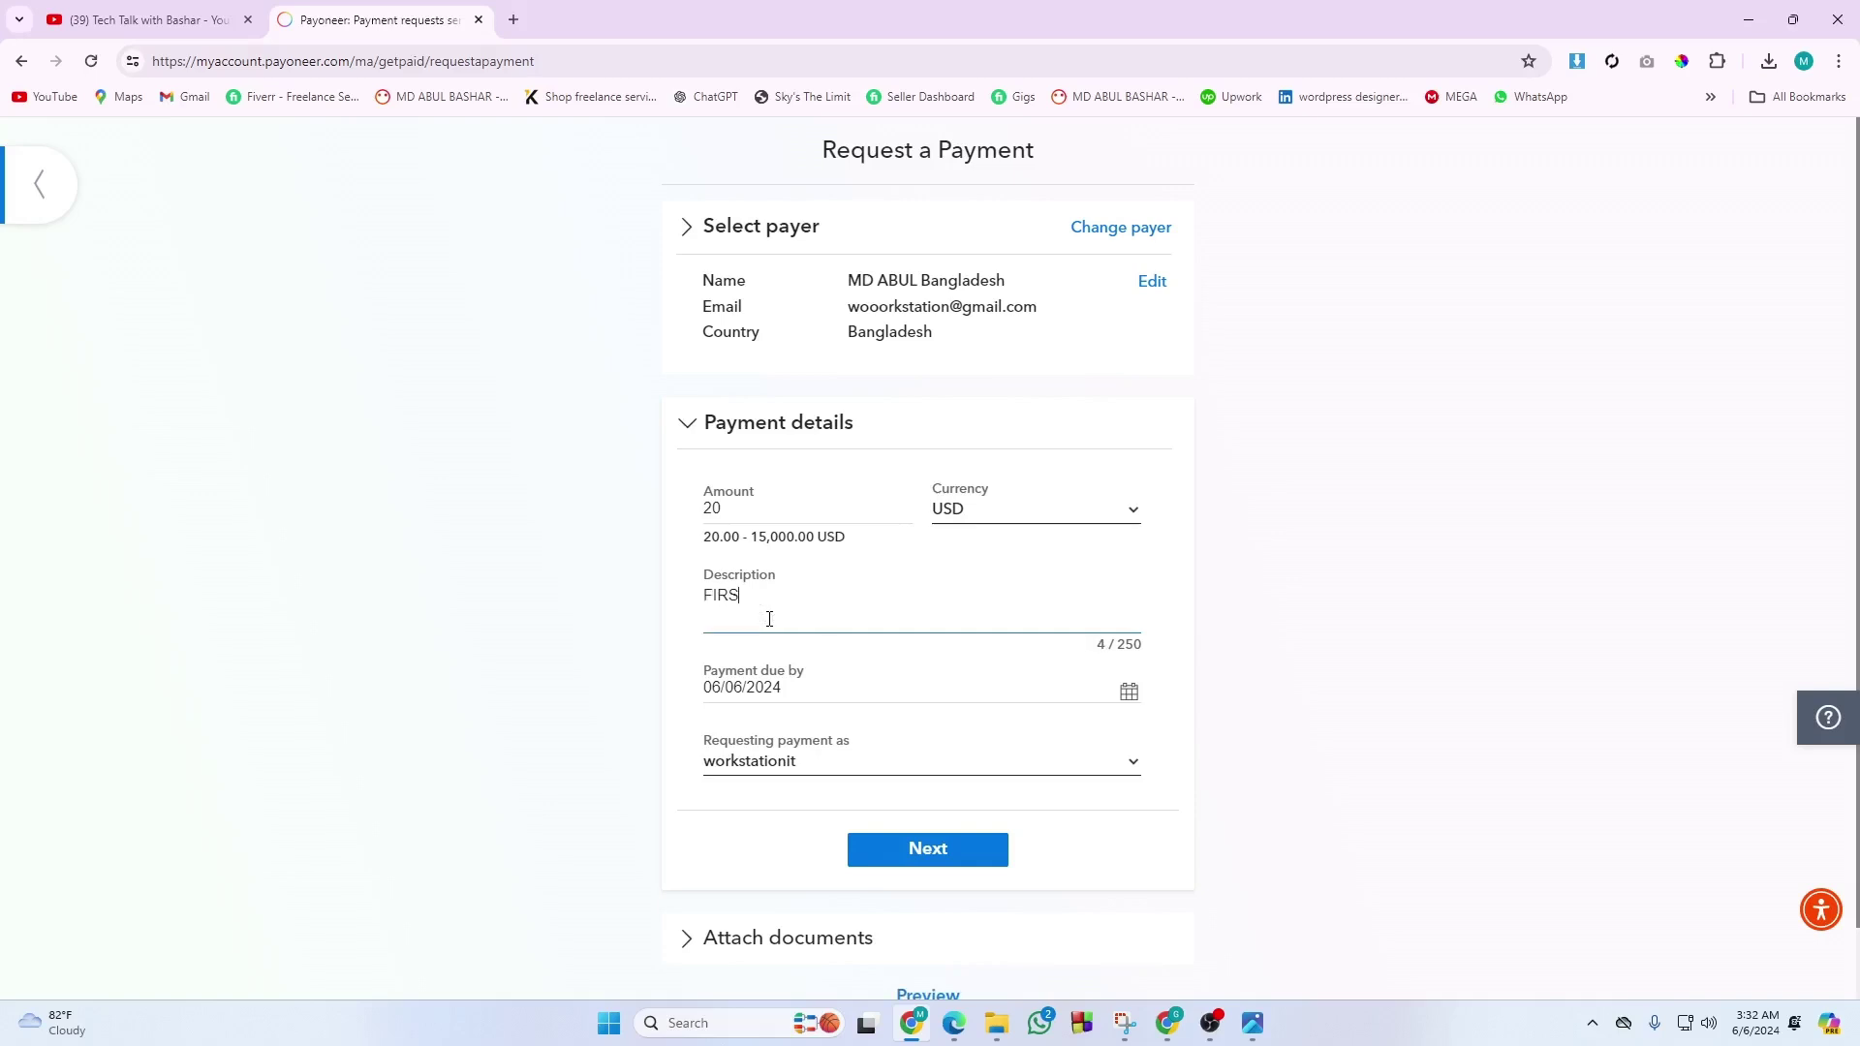
type("T PAYMENT")
left_click(821, 766)
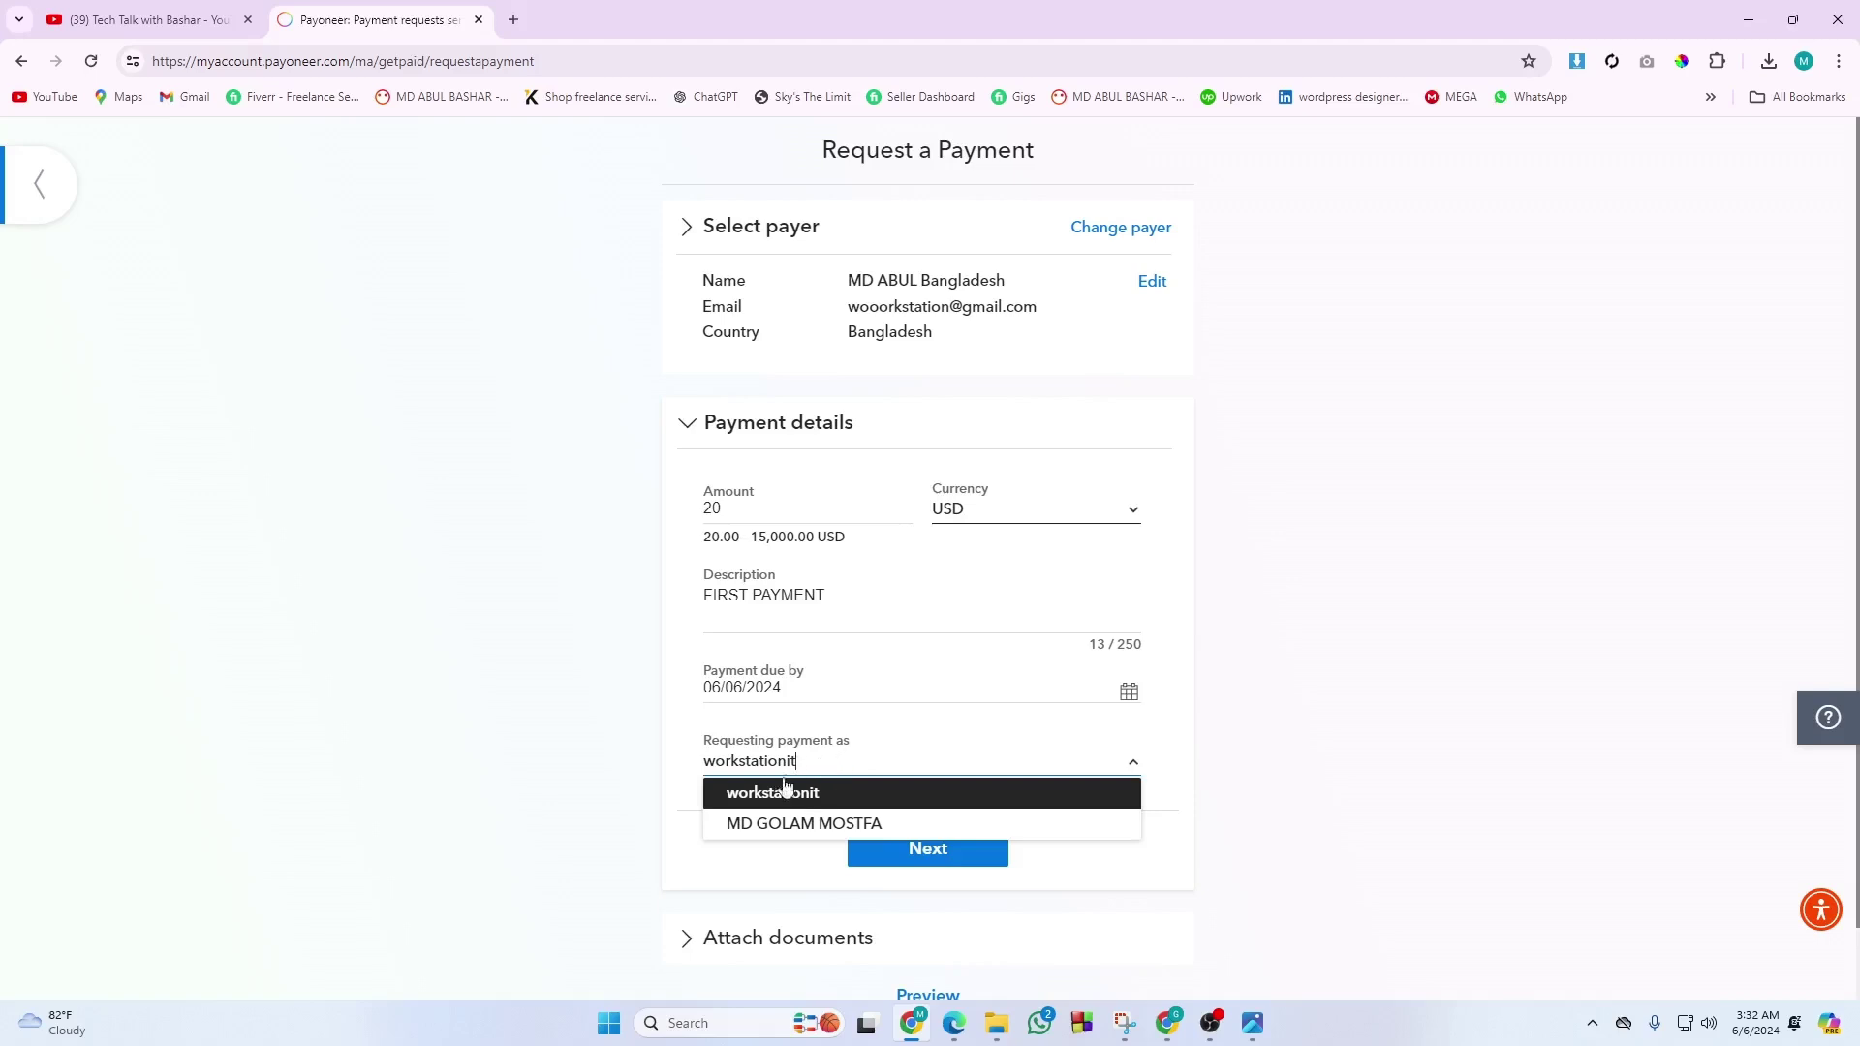
left_click(749, 825)
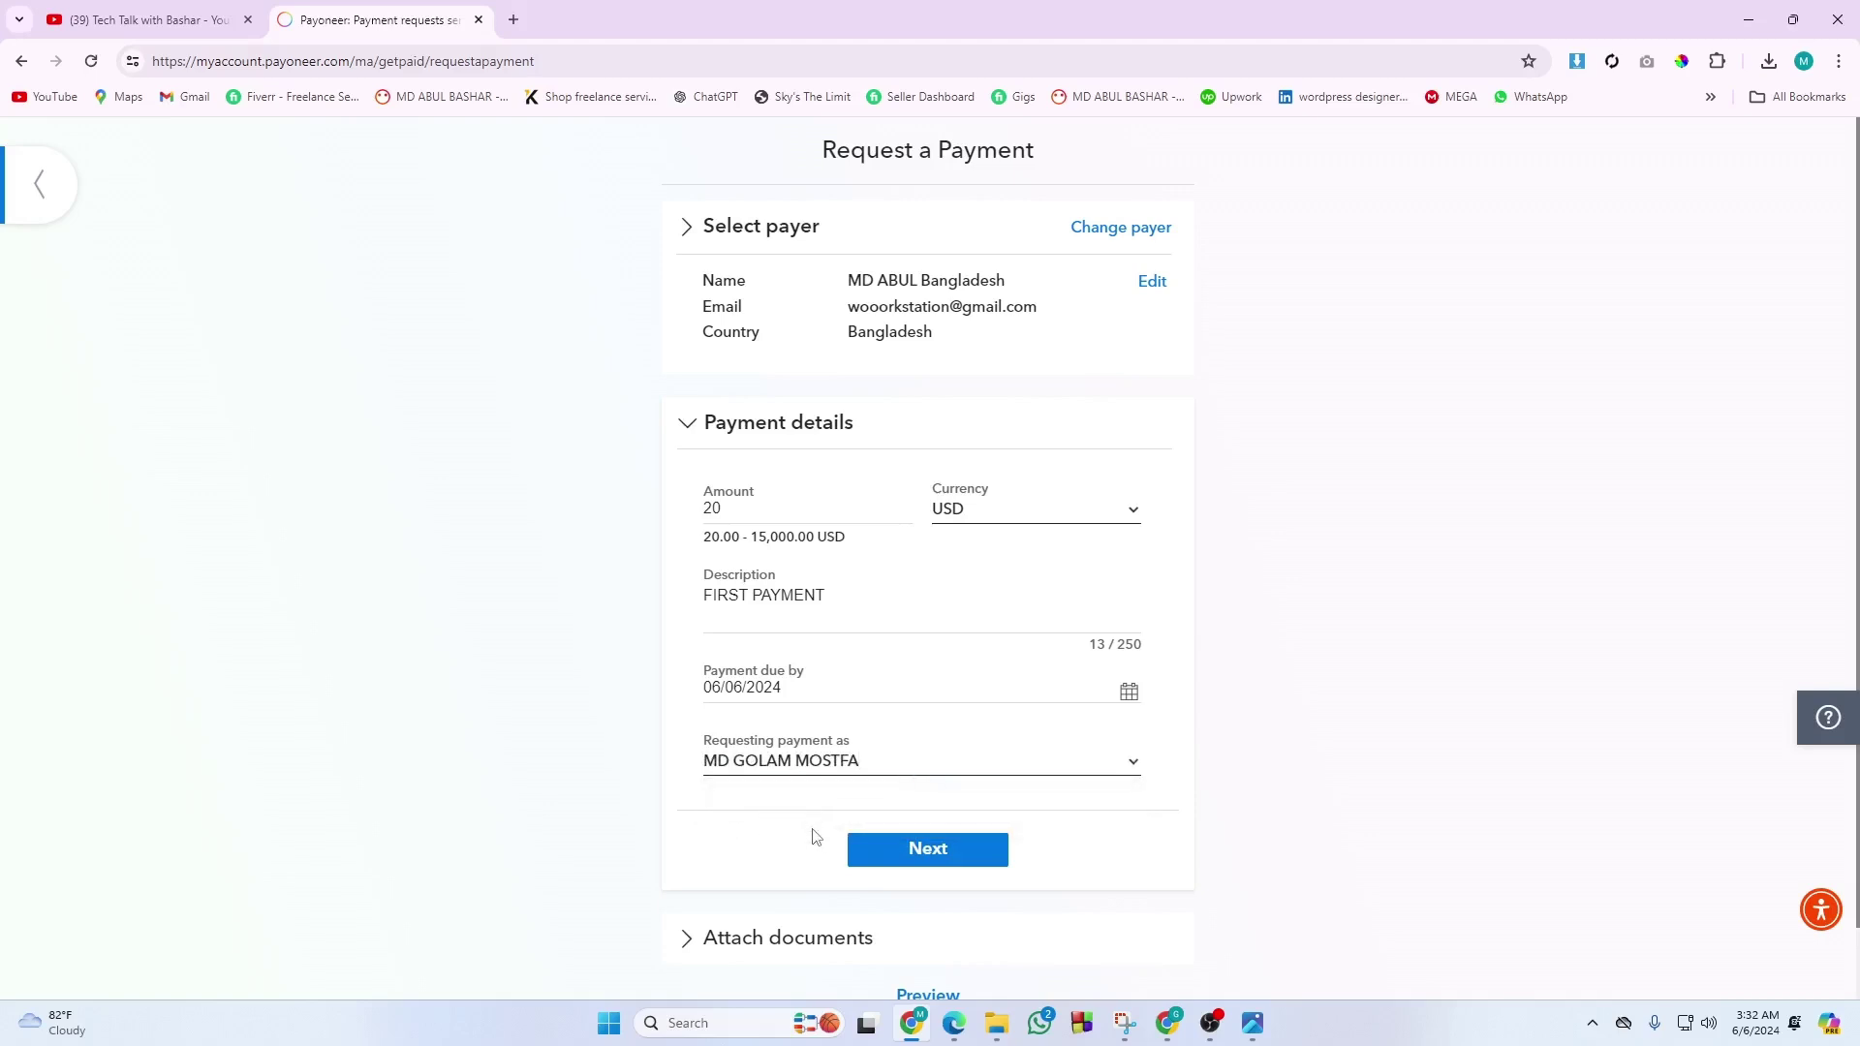
Confirm the 20 USD payment details and continue to the Attach documents step.
left_click(892, 845)
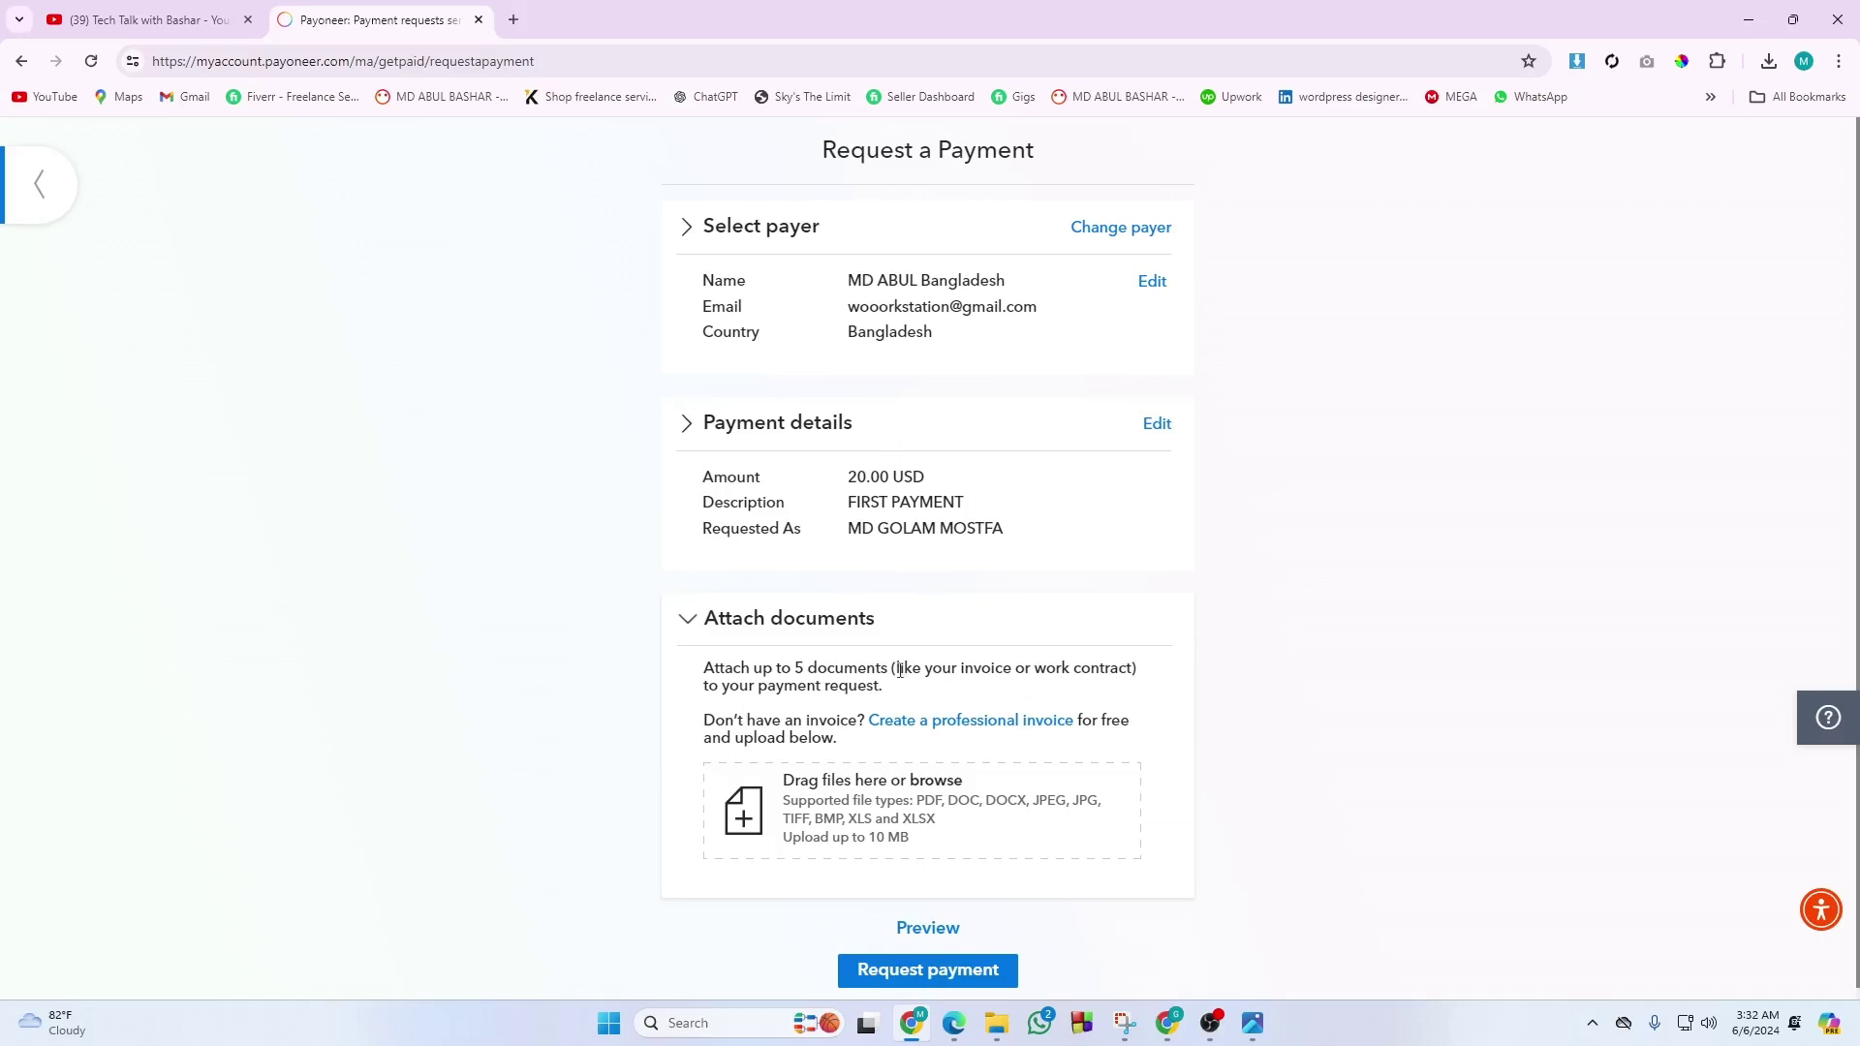
Open Canva in a new Chrome tab with a blank 712 × 430 px design.
left_click(513, 20)
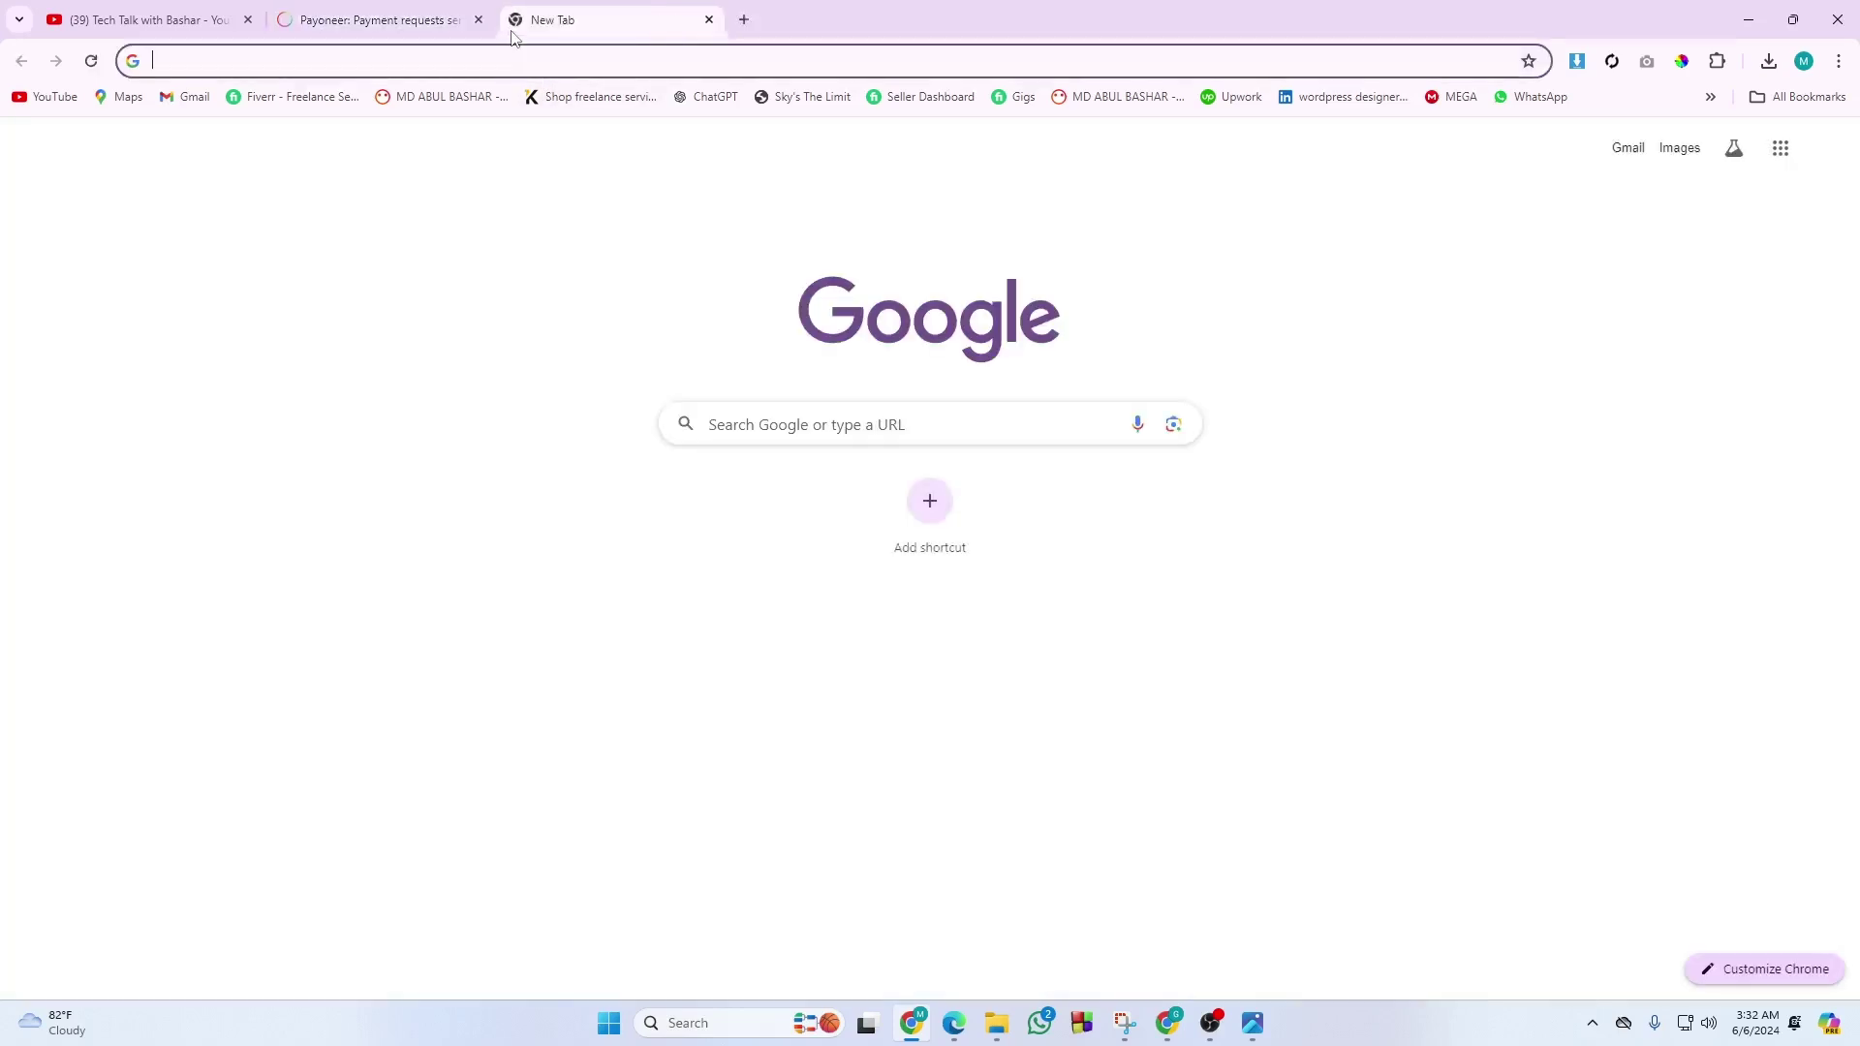
type("CAN")
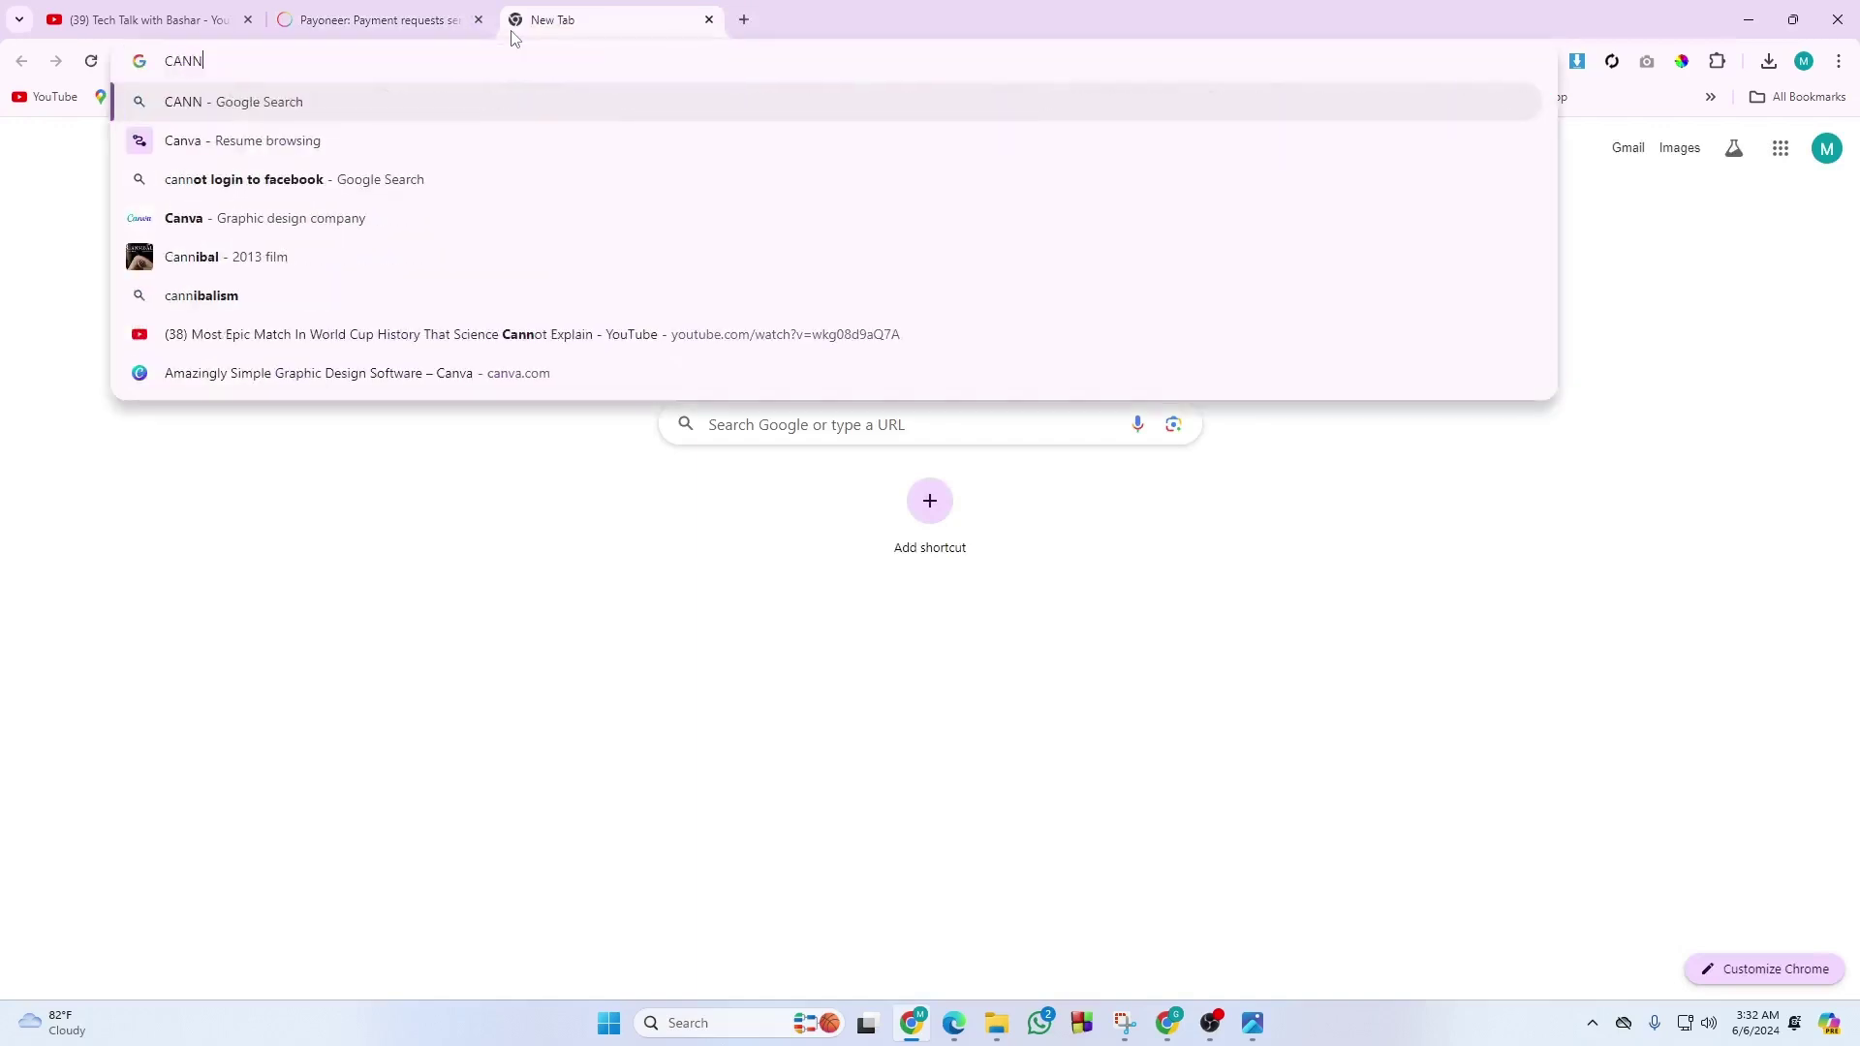
type("VA")
key("Return")
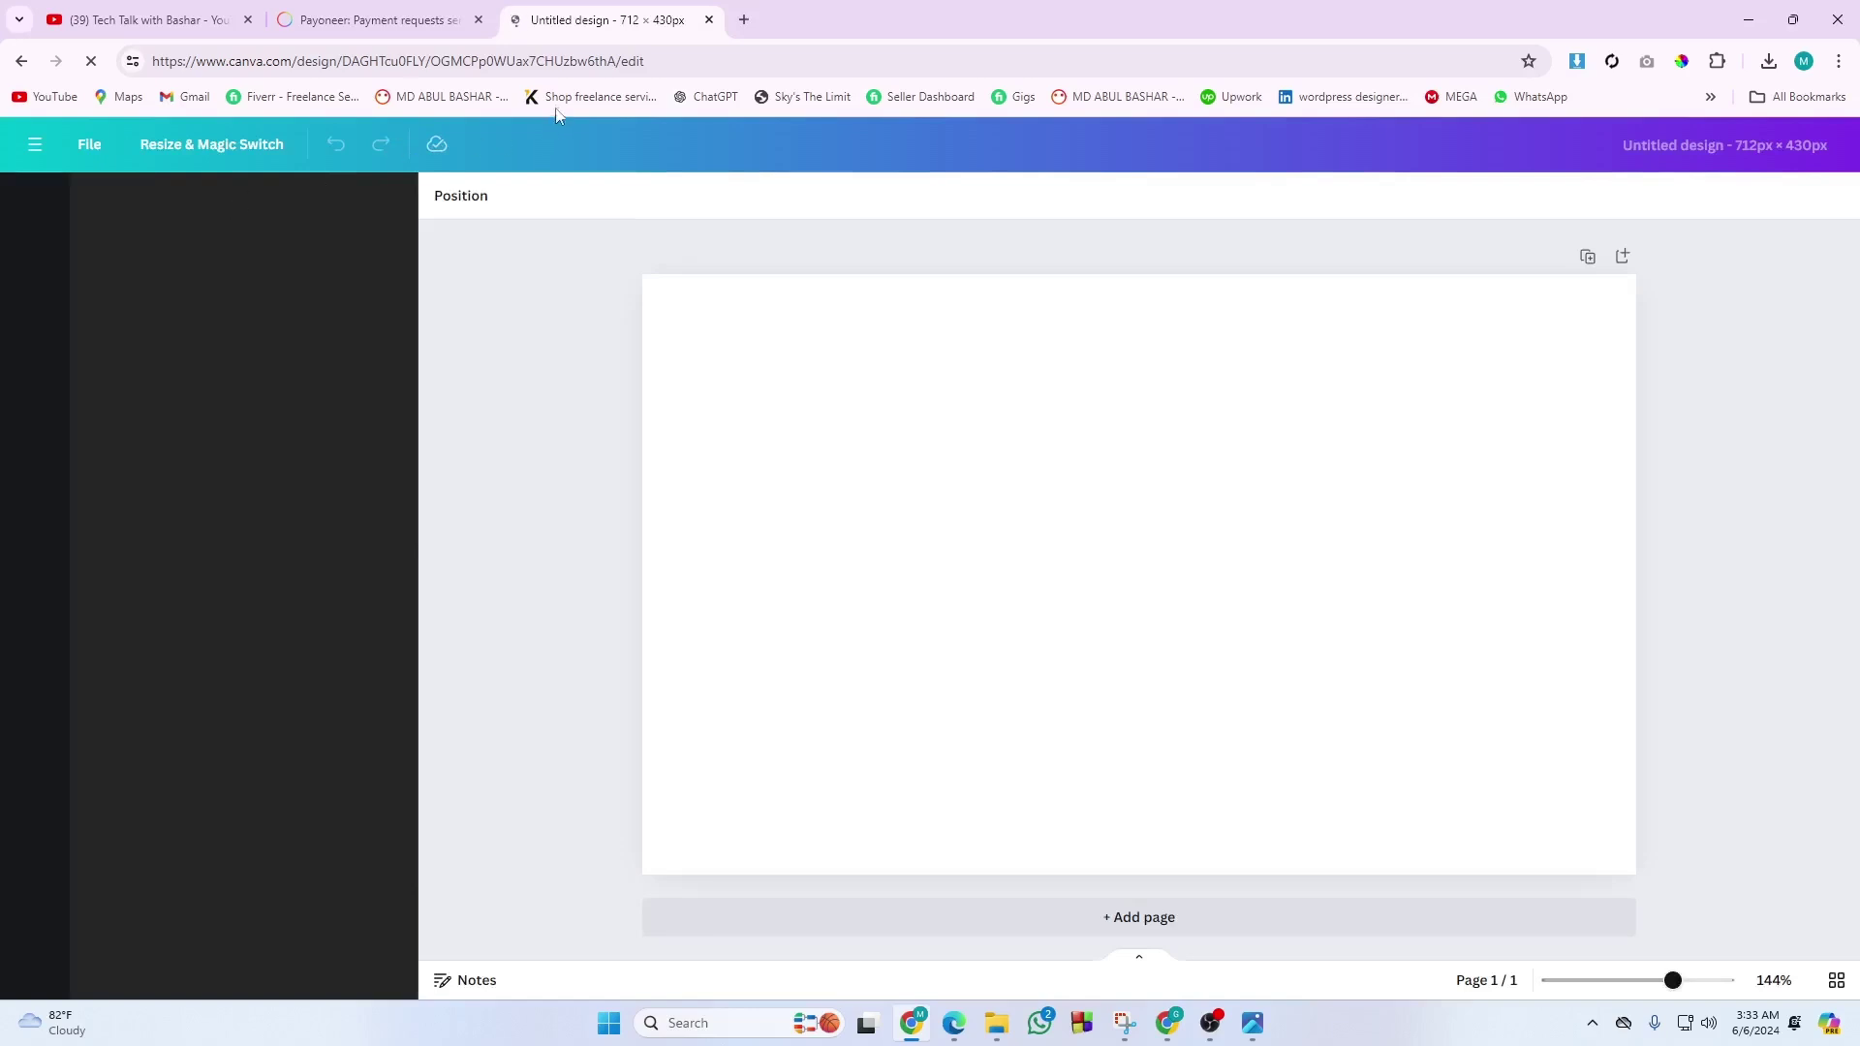
Search Canva for 'INVOICE', switch the results to Elements, and add the Bright but Alright audio.
left_click(191, 207)
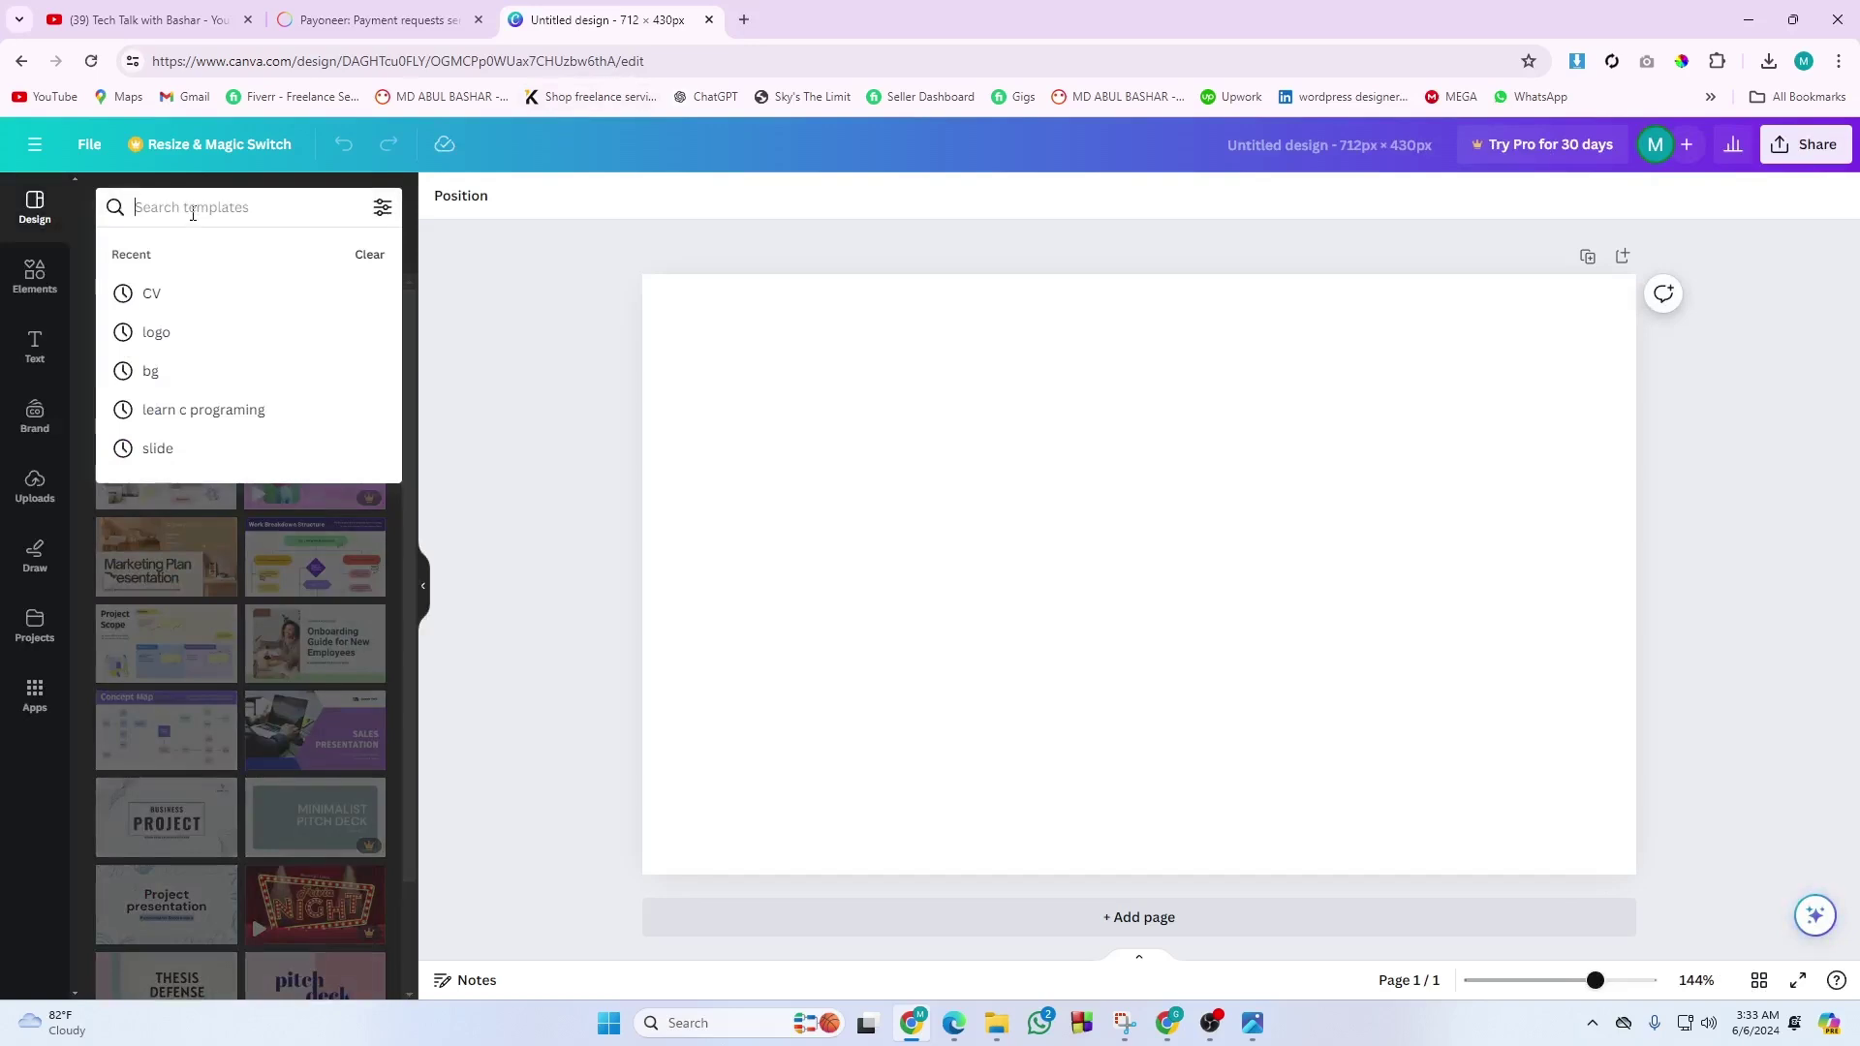
type("INVOICE")
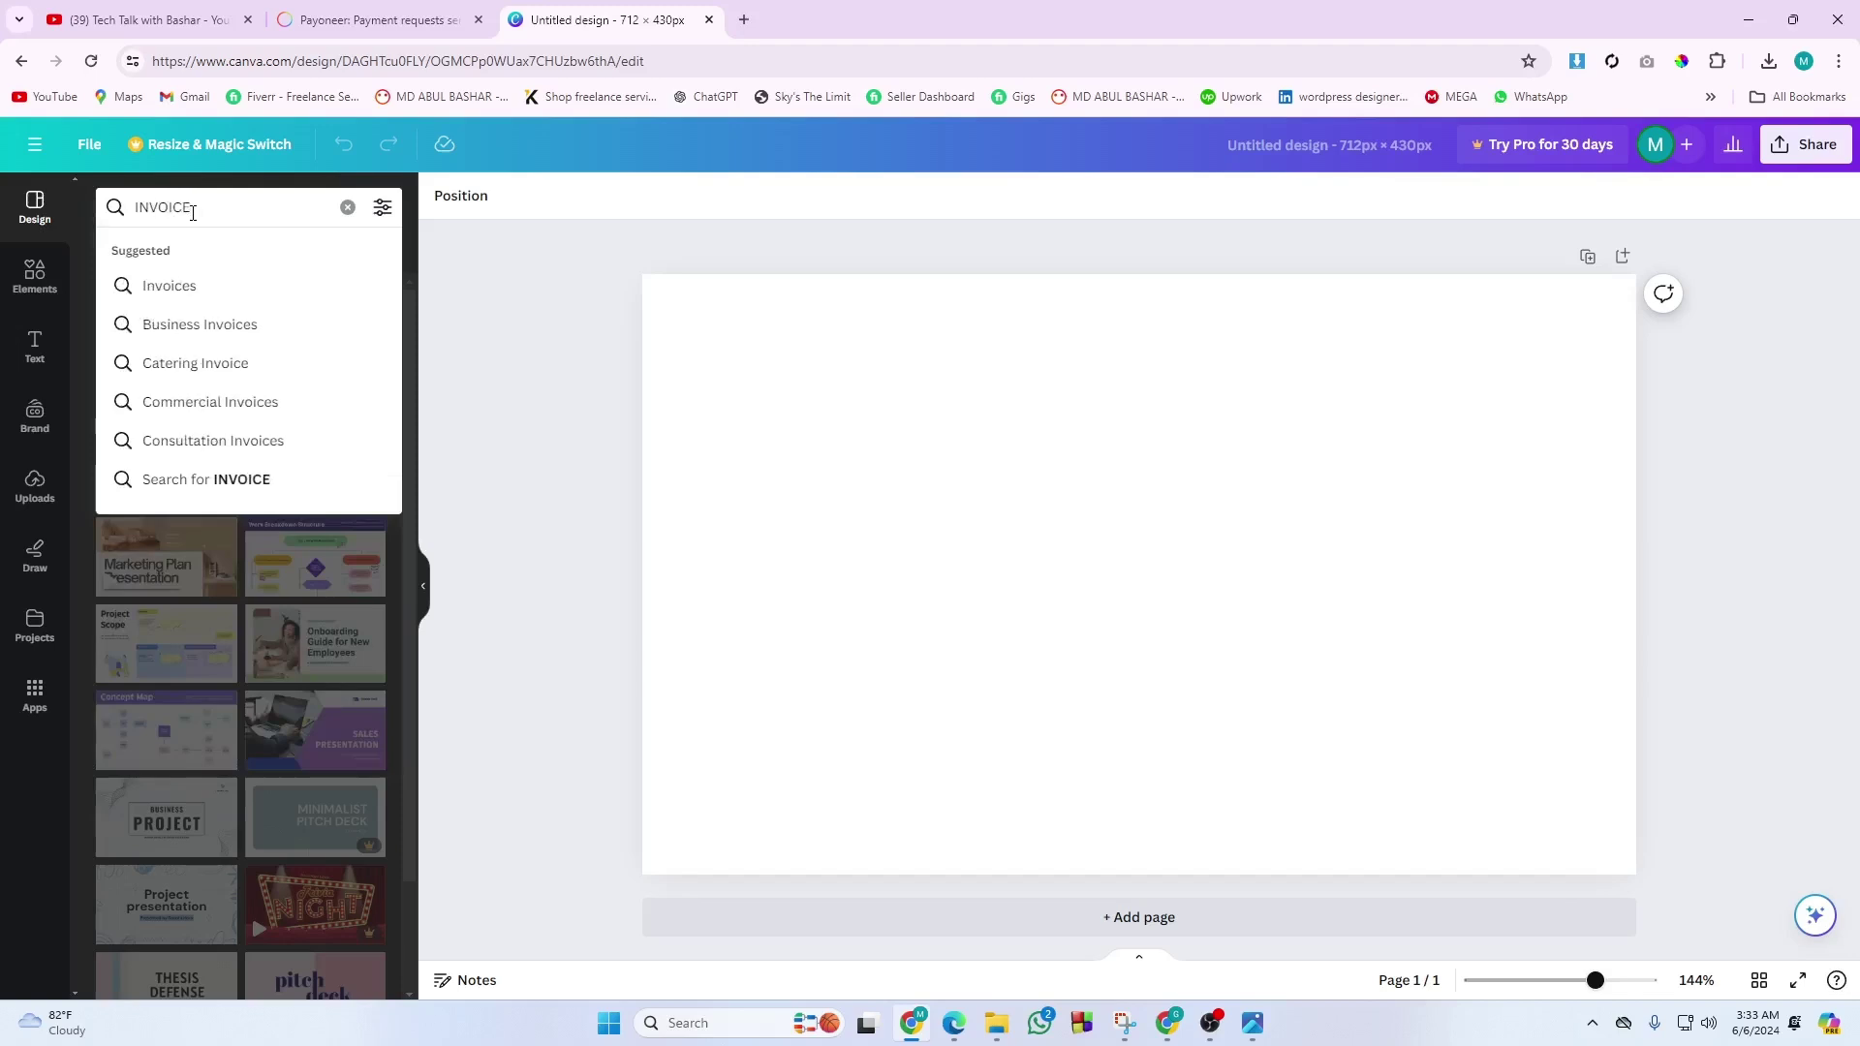
left_click(170, 285)
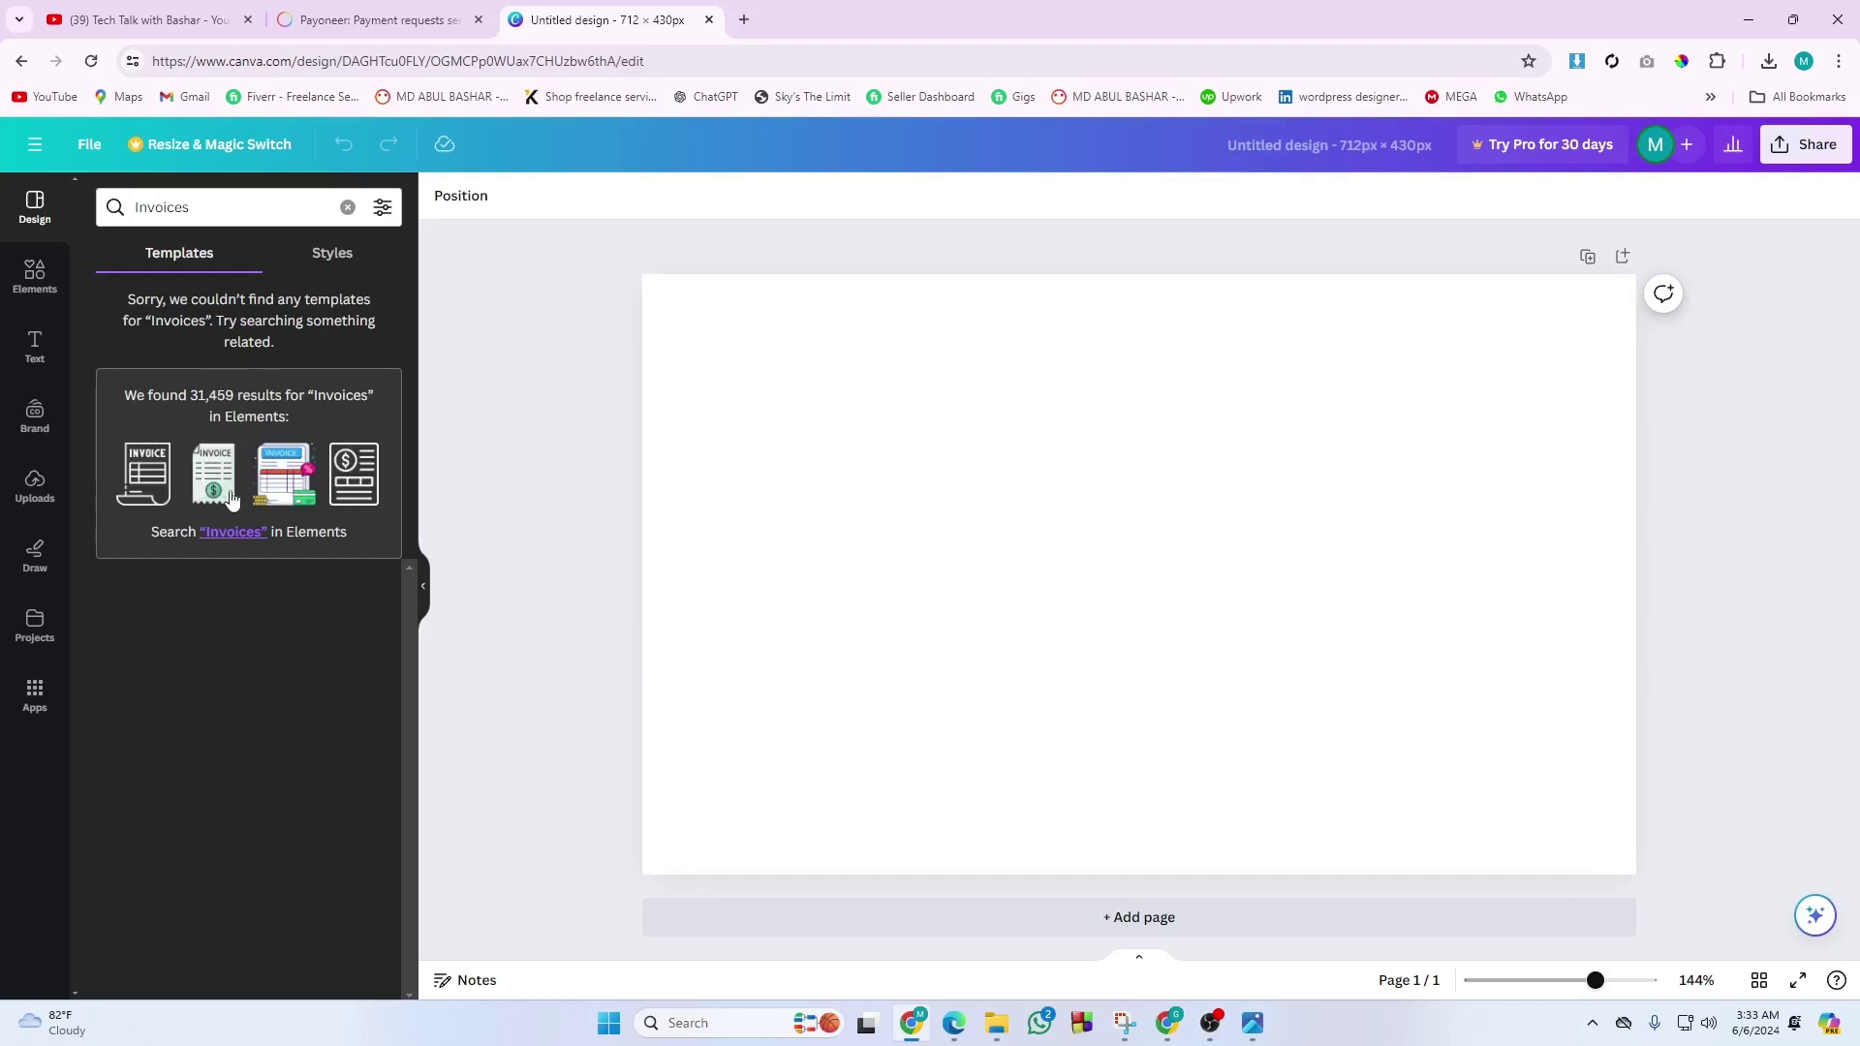
left_click(223, 532)
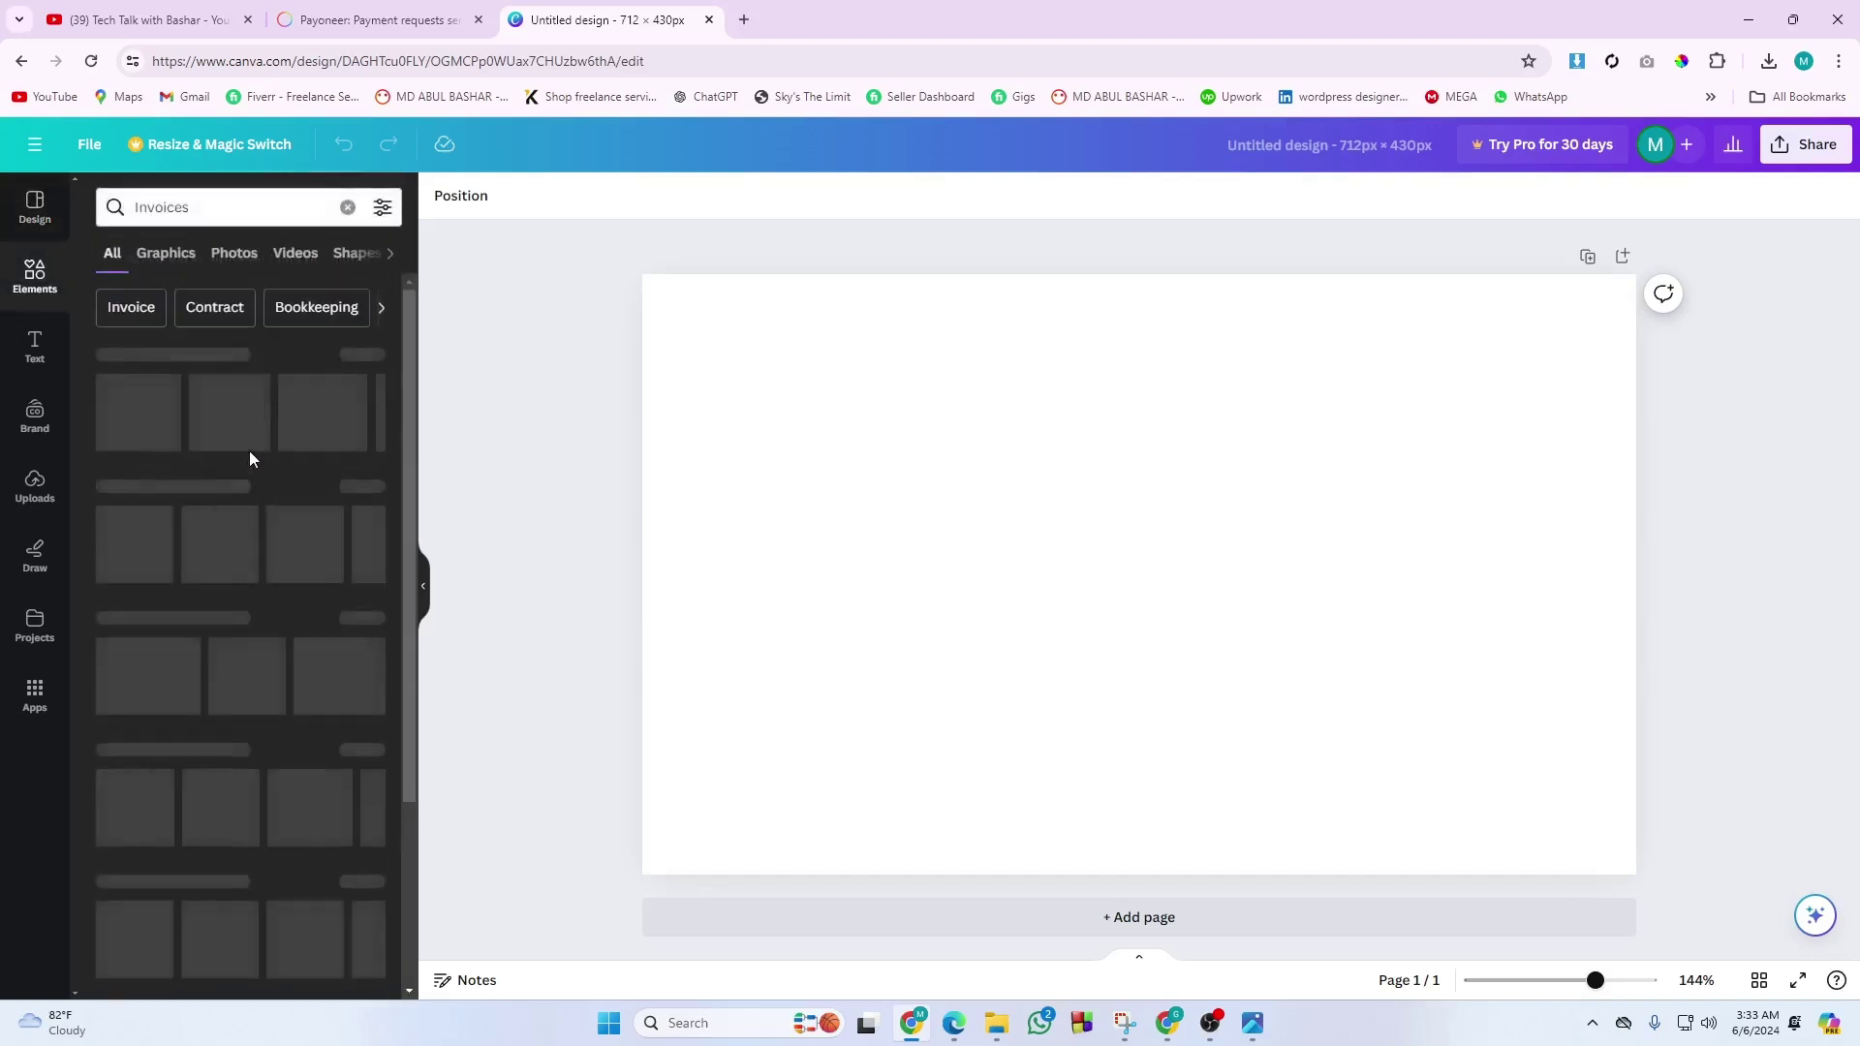
left_click(242, 209)
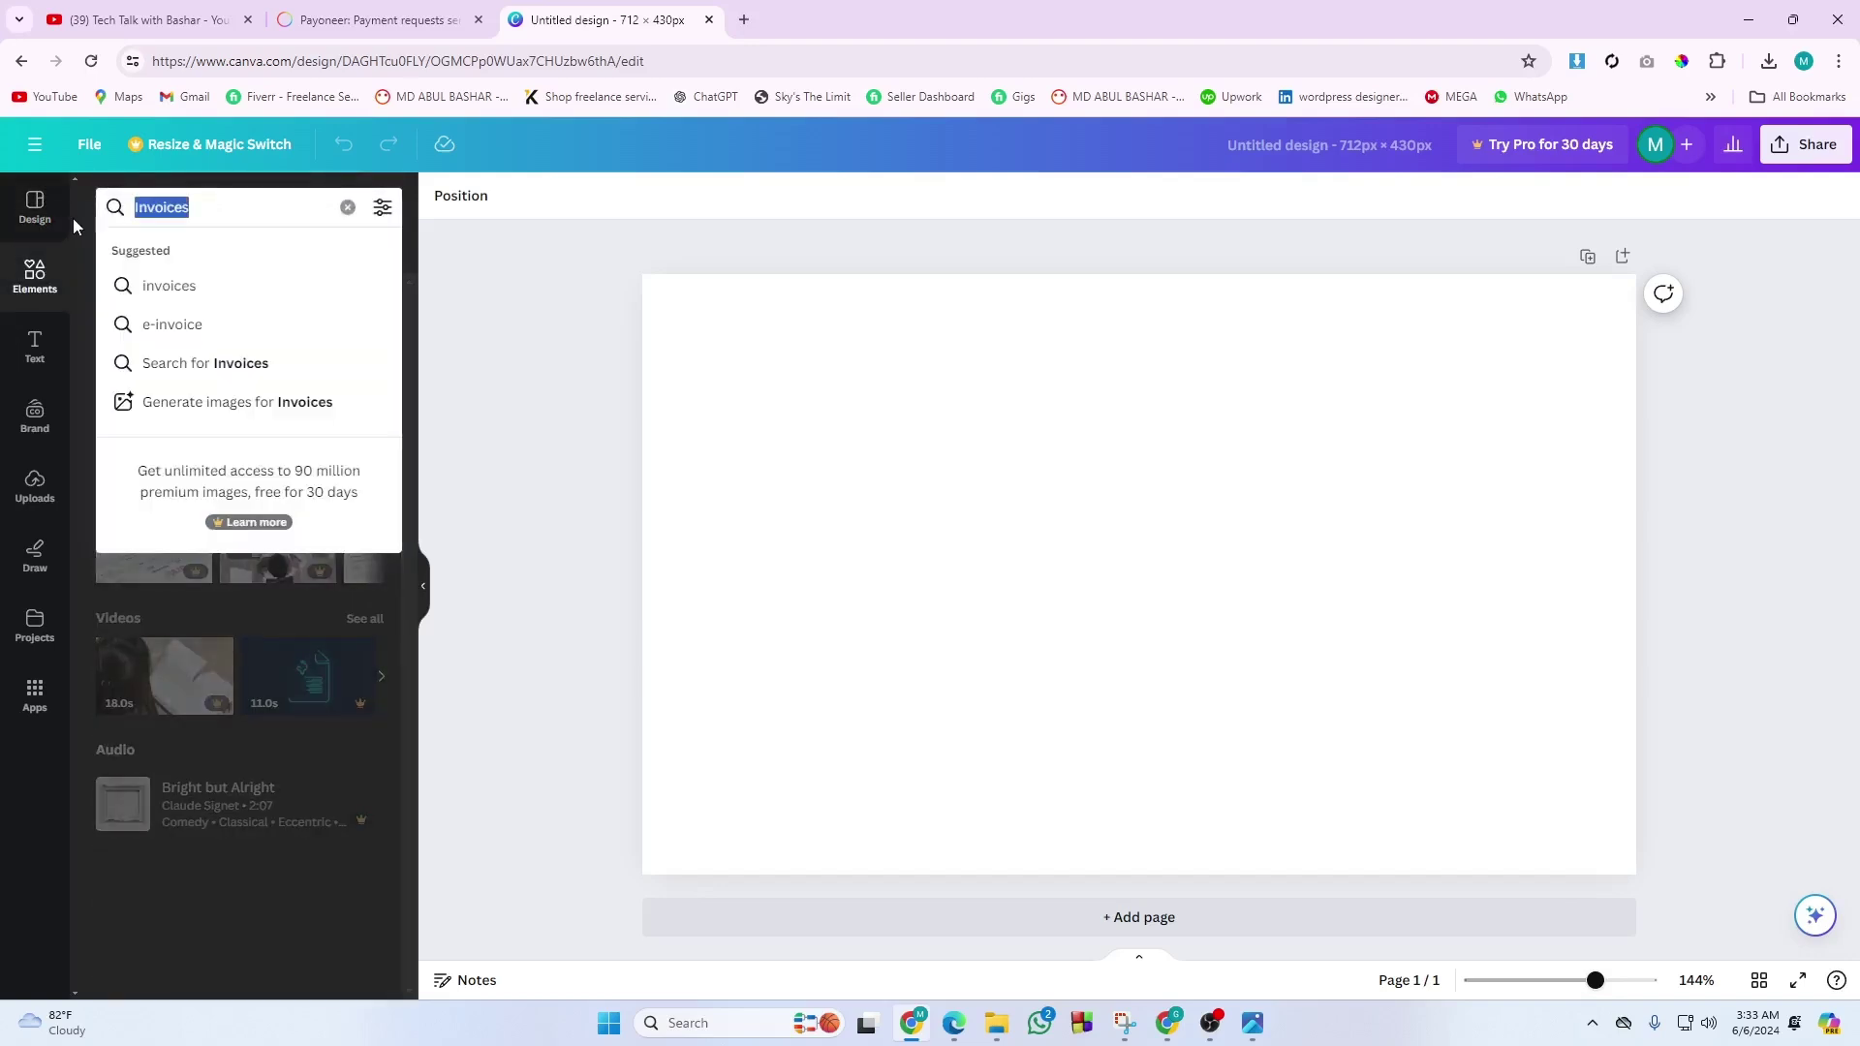
left_click(242, 211)
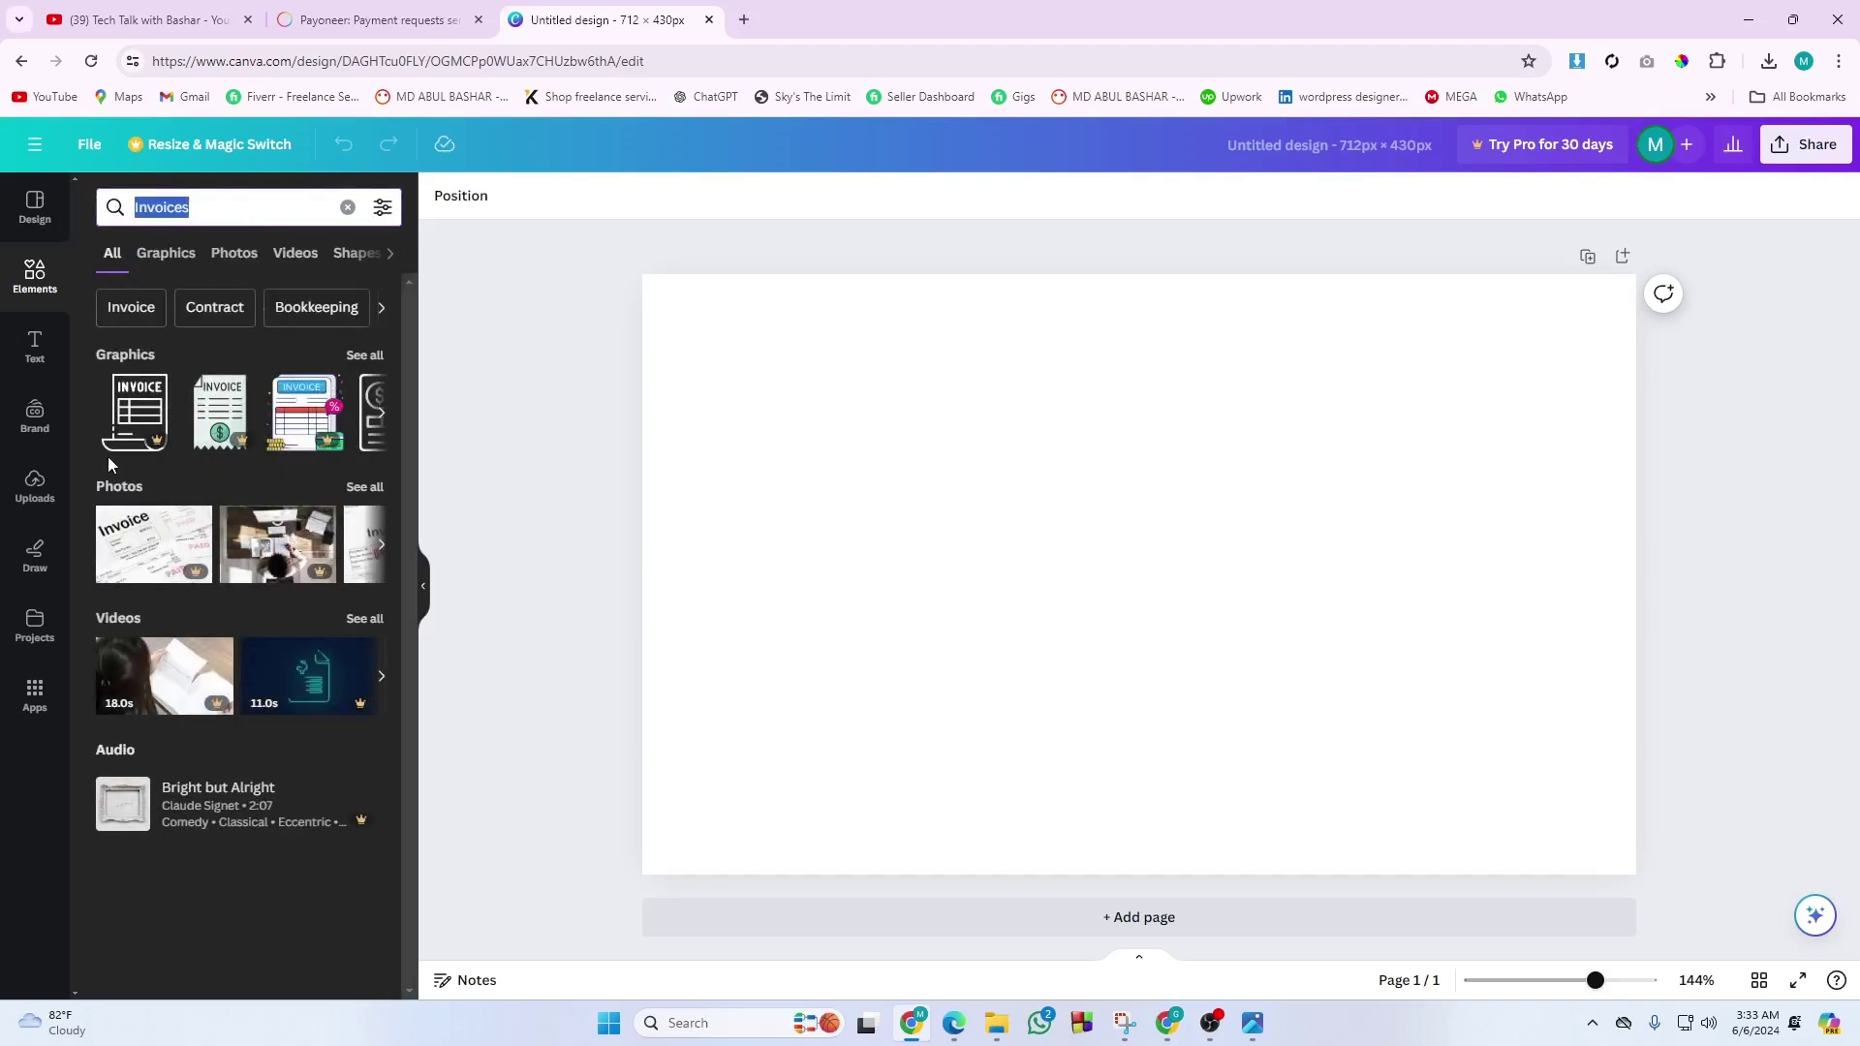
left_click(155, 316)
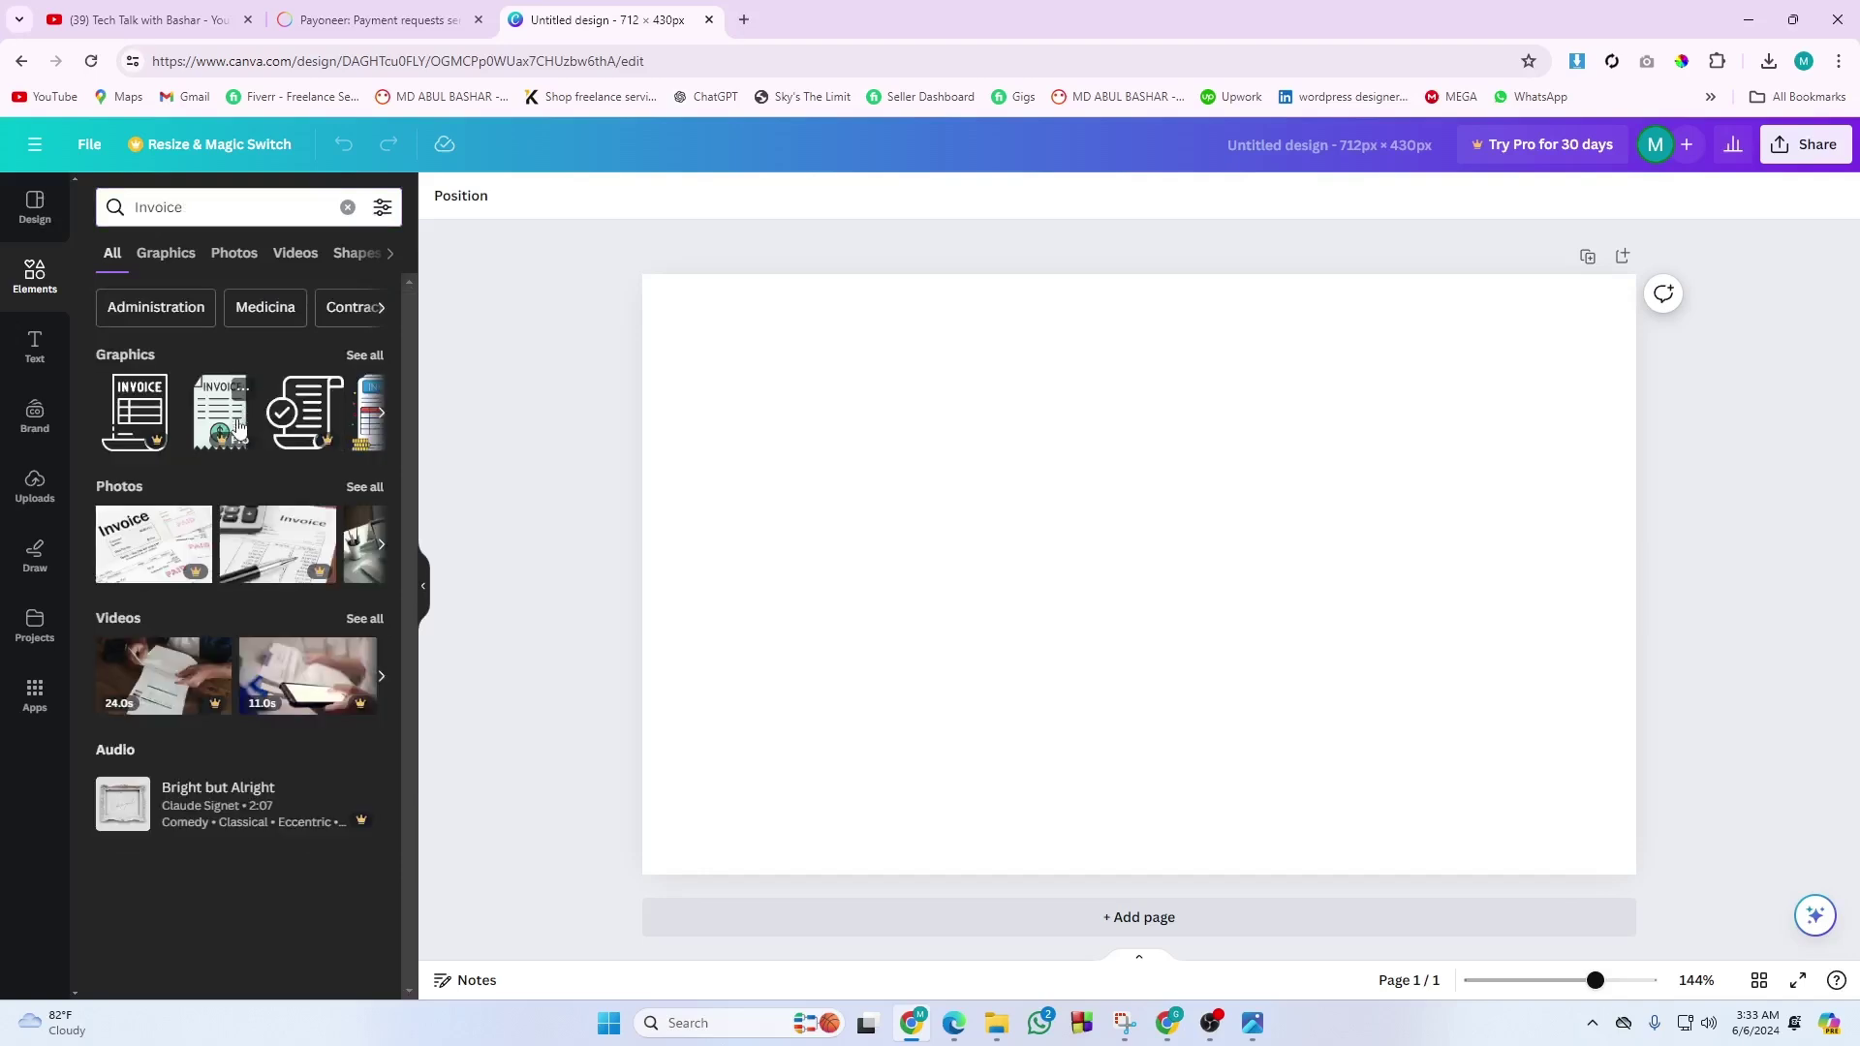
left_click(167, 811)
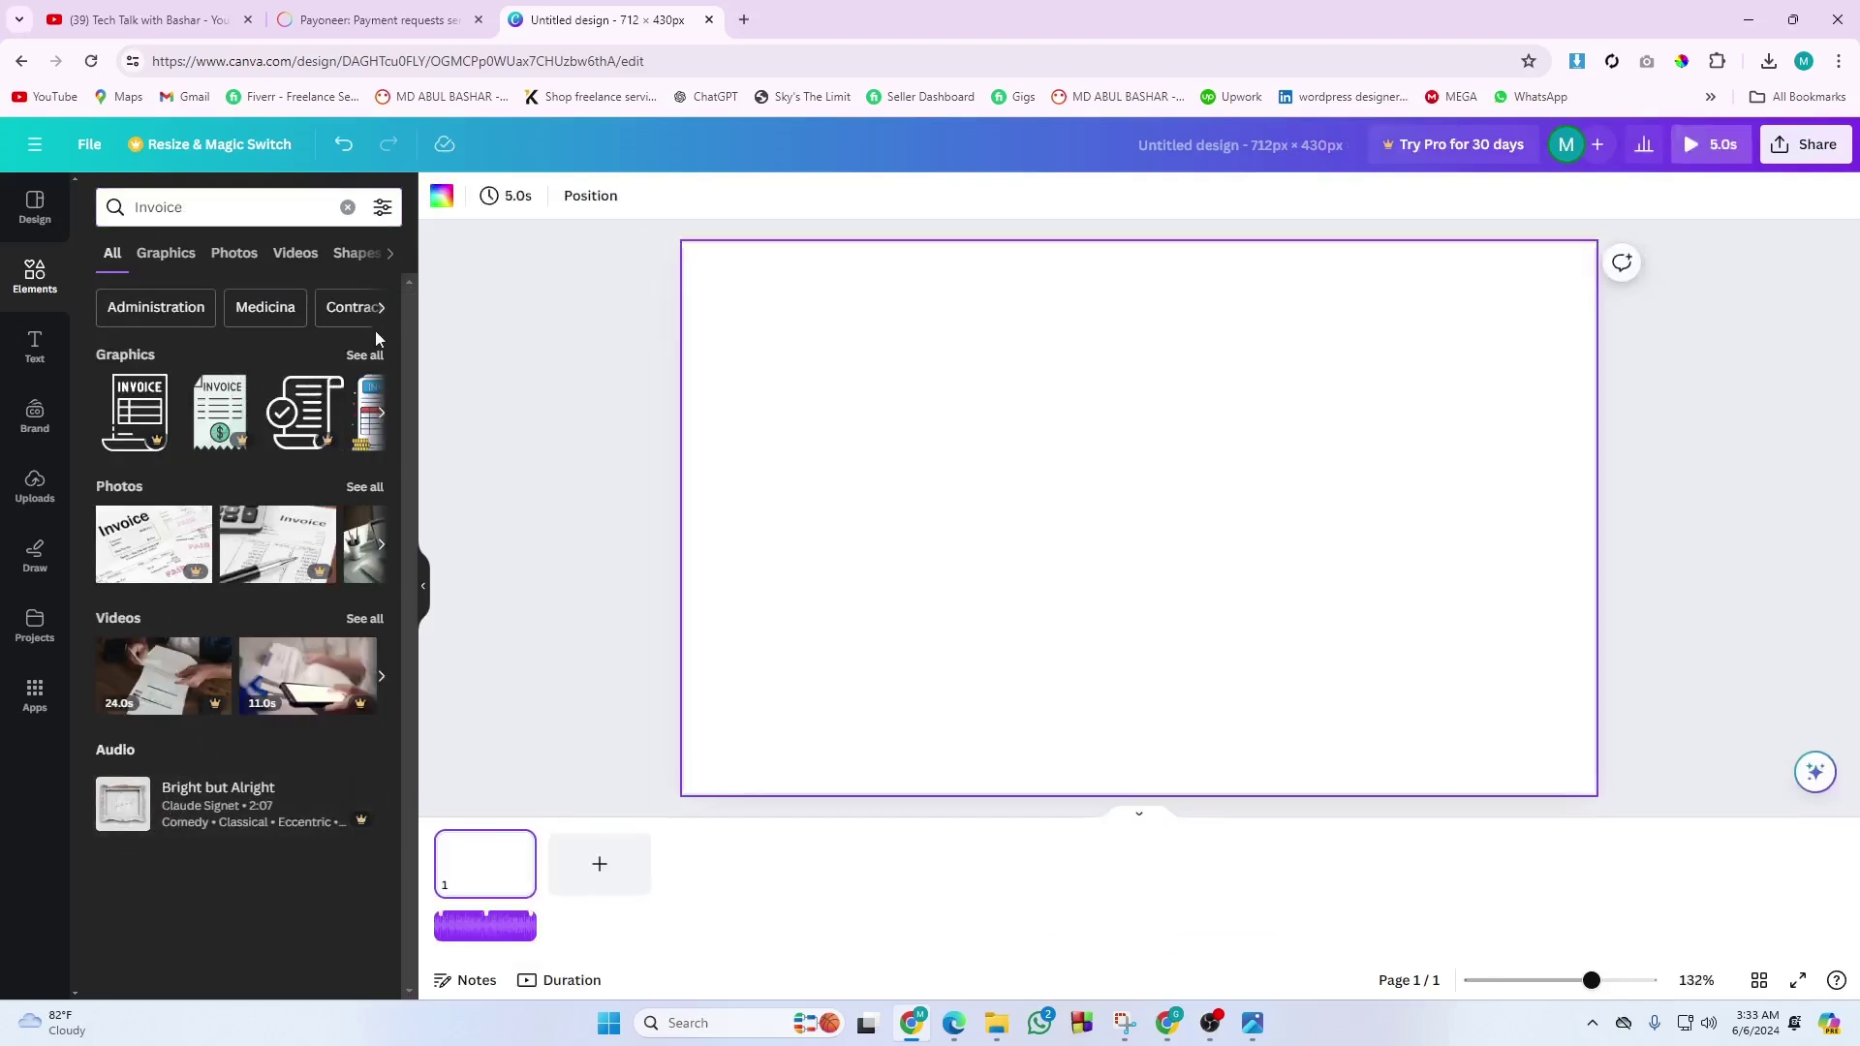
Browse the Invoice element results across Graphics, Photos, Videos and Shapes.
left_click(366, 353)
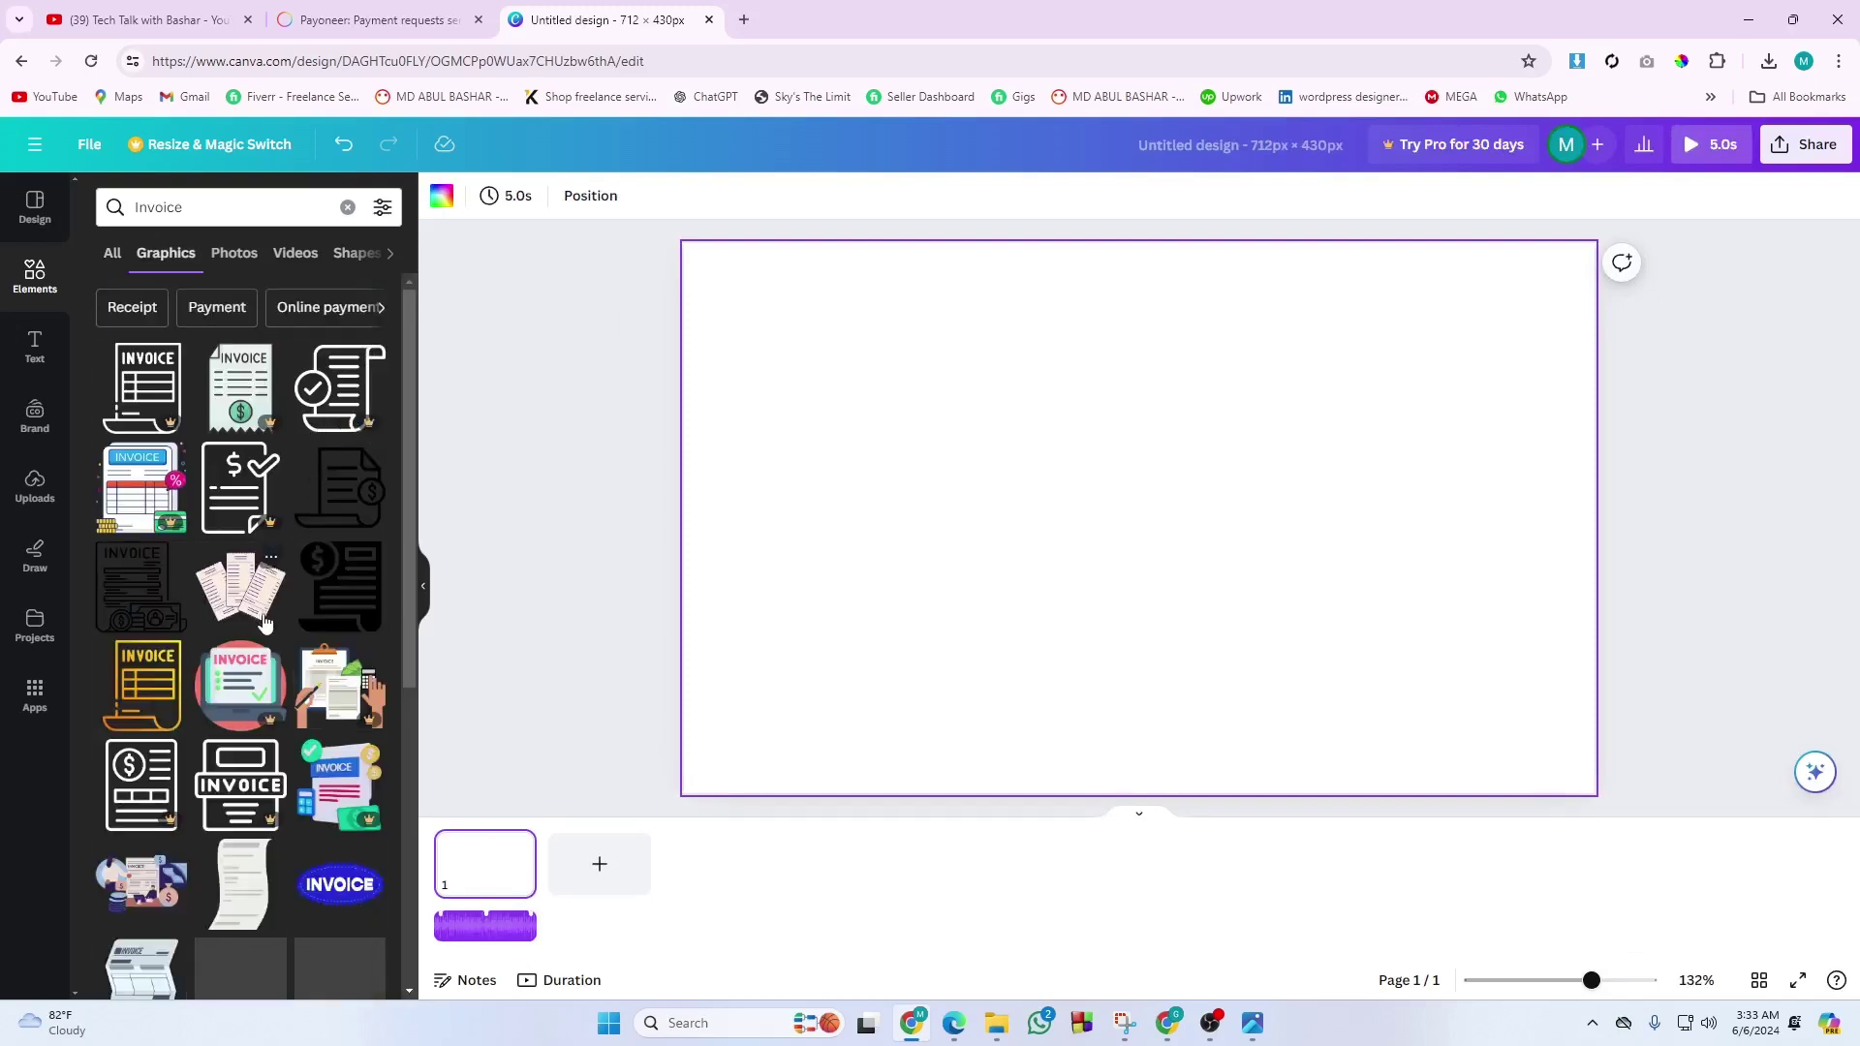
scroll(265, 623, "down", 5)
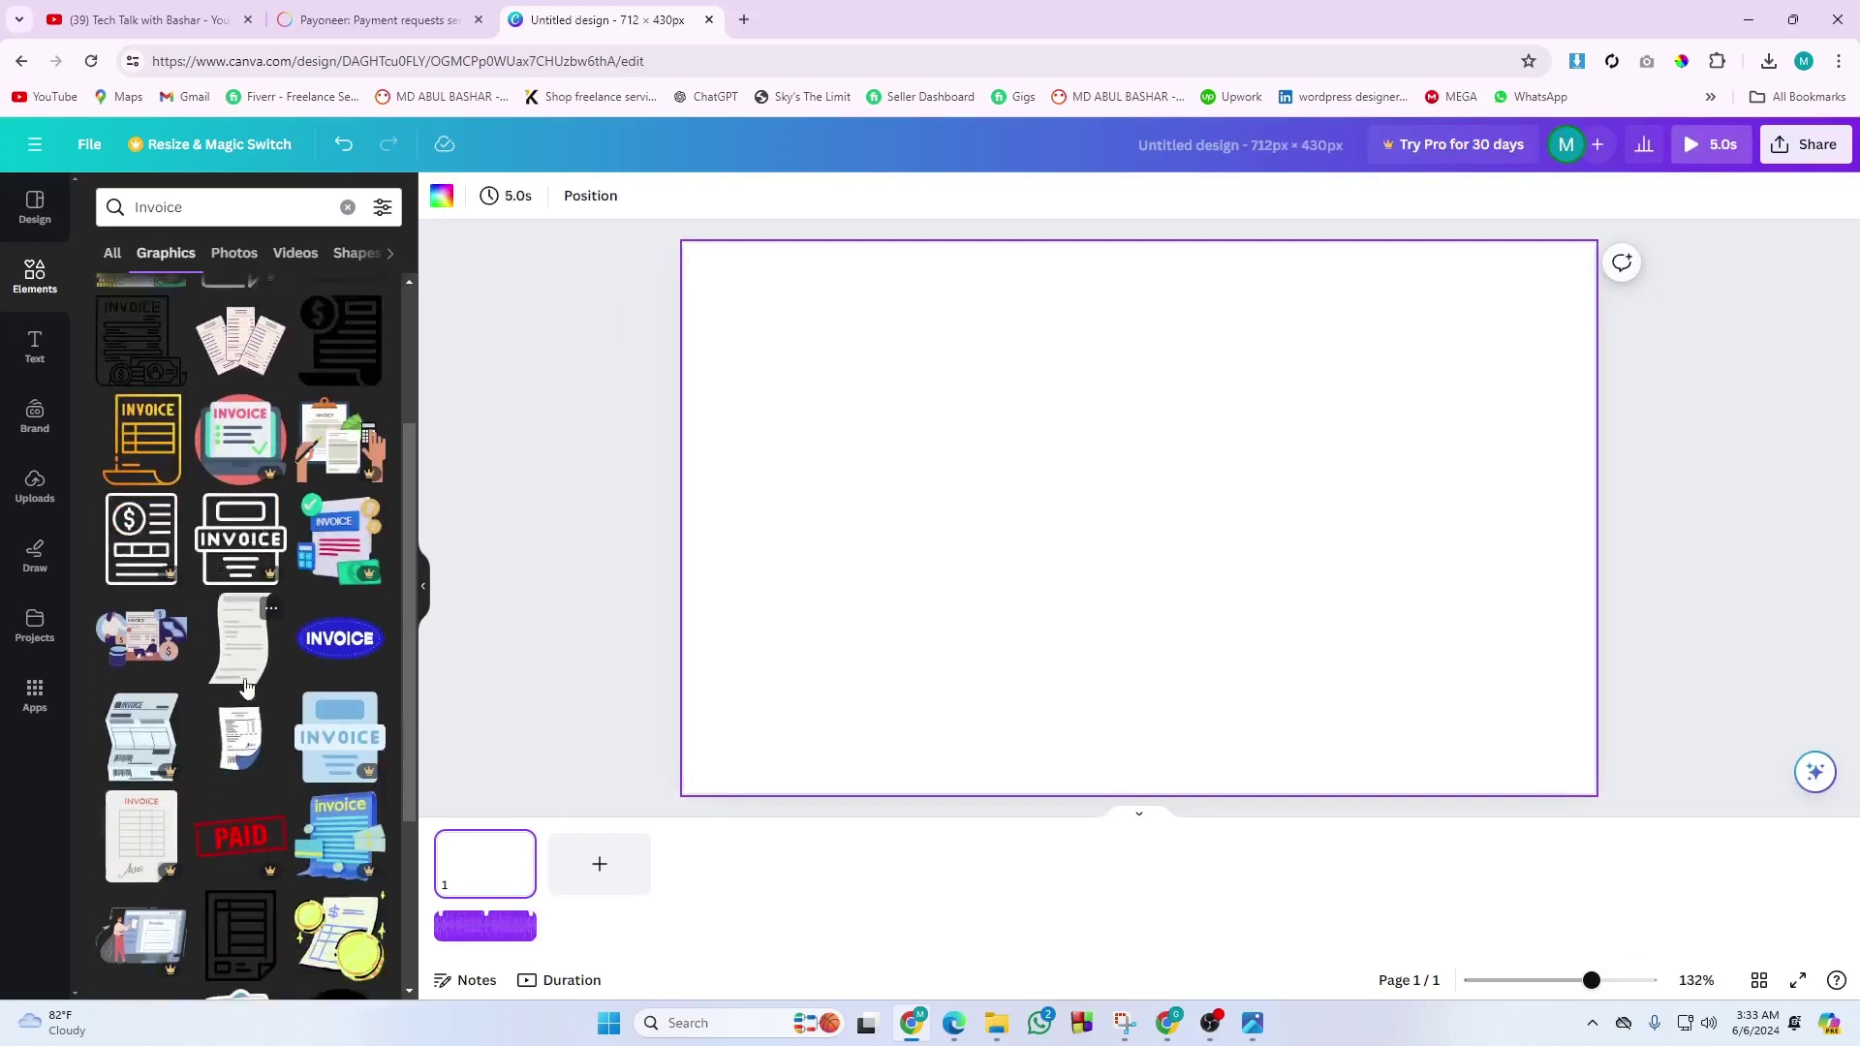
scroll(245, 686, "down", 2)
scroll(193, 484, "up", 4)
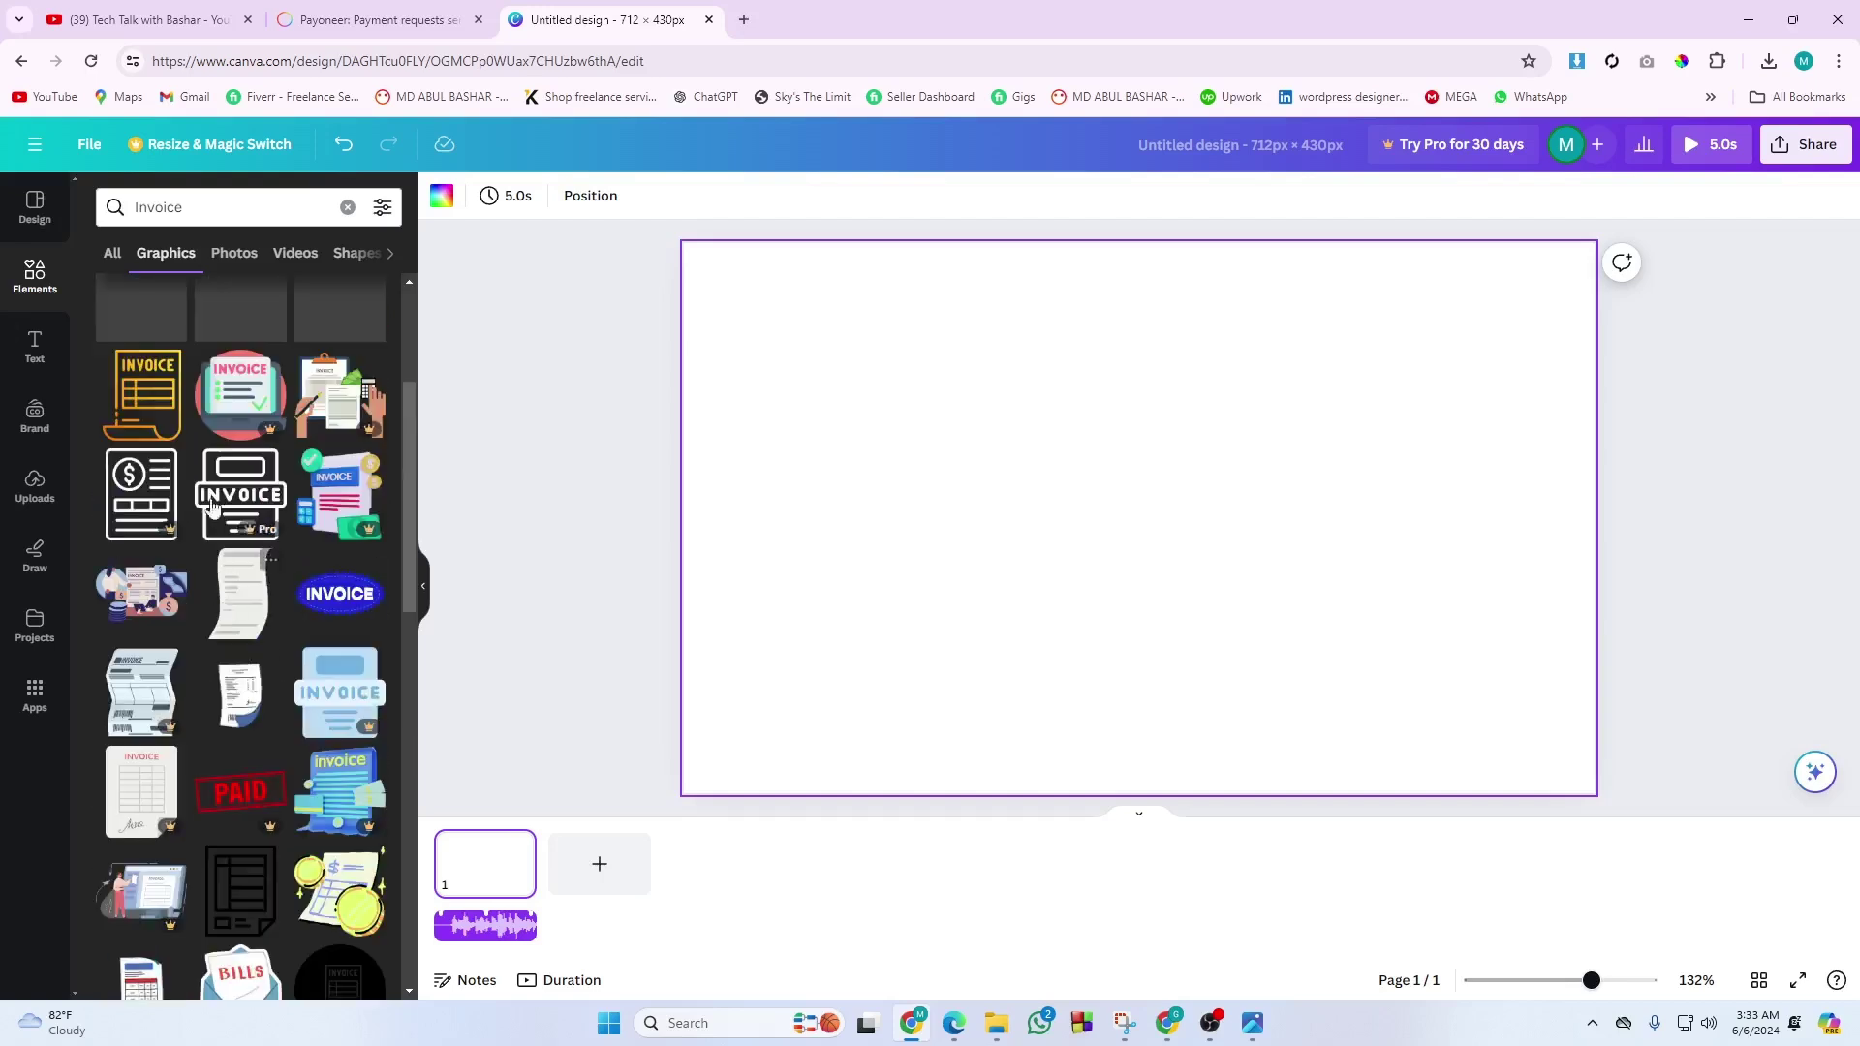
left_click(223, 253)
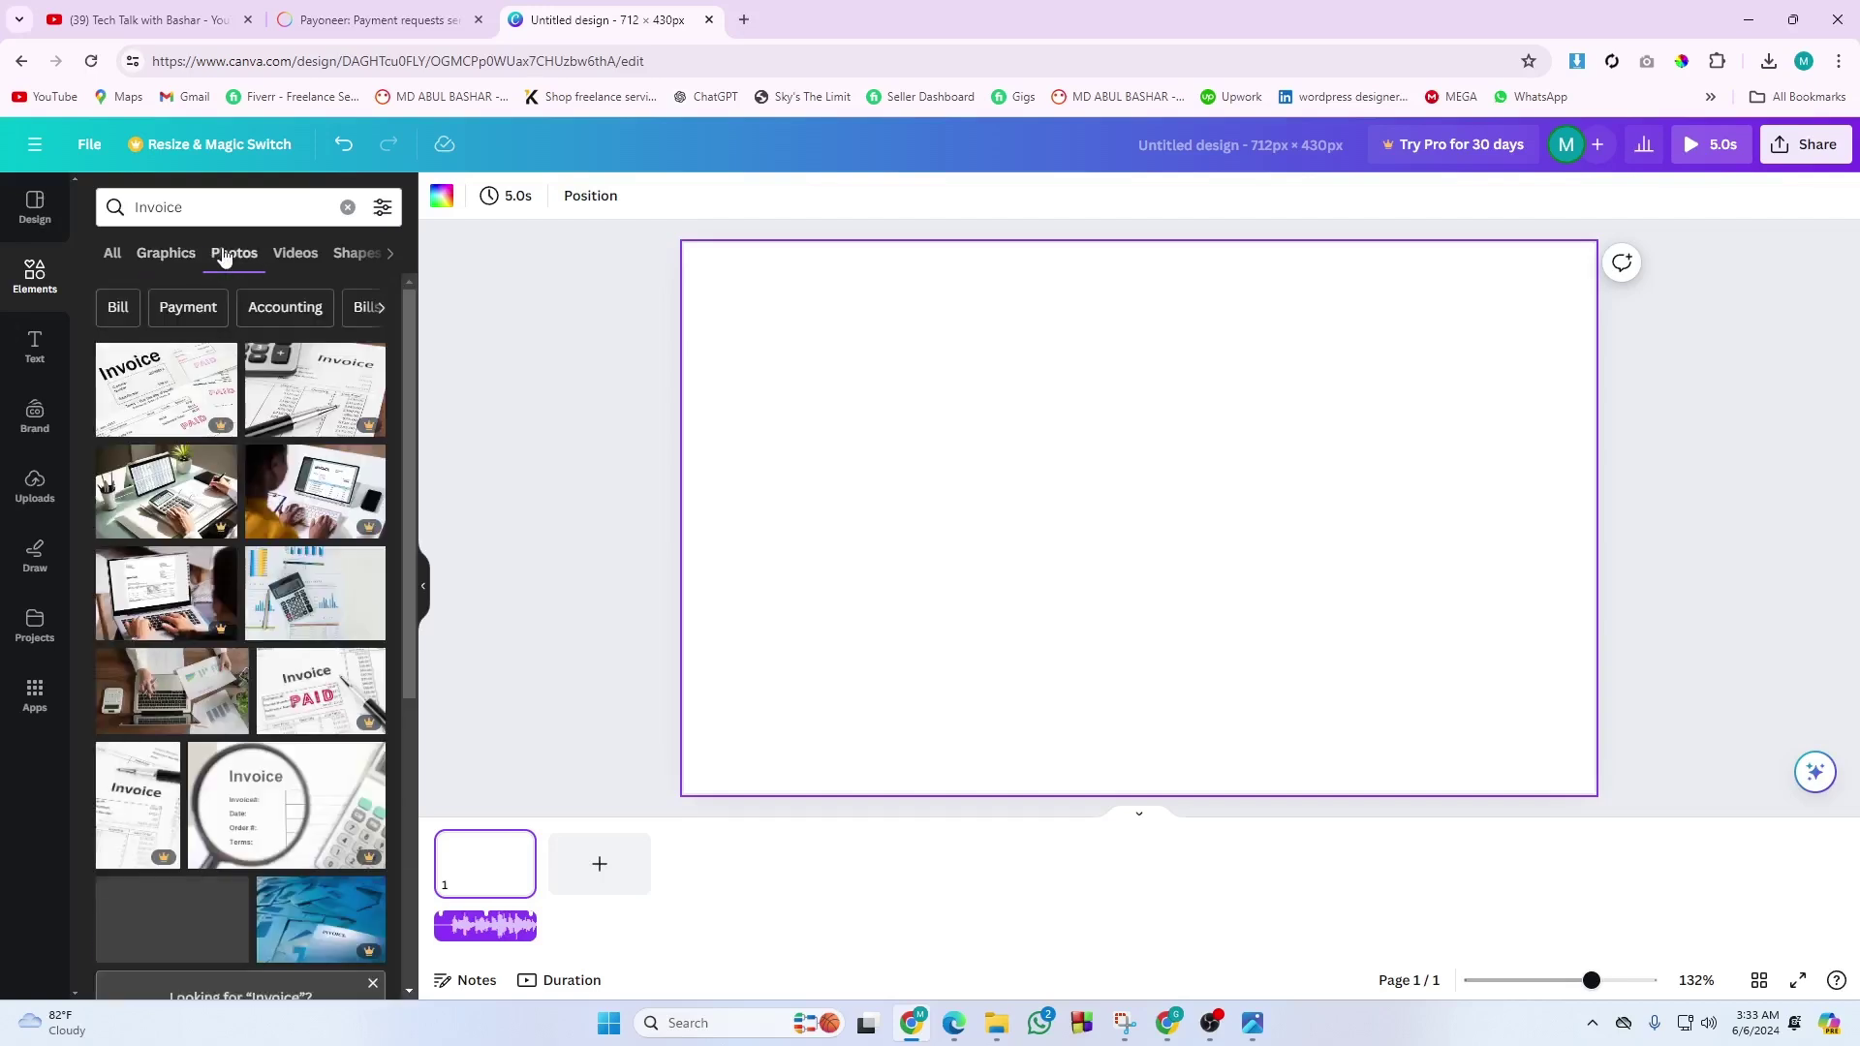
left_click(290, 253)
left_click(332, 253)
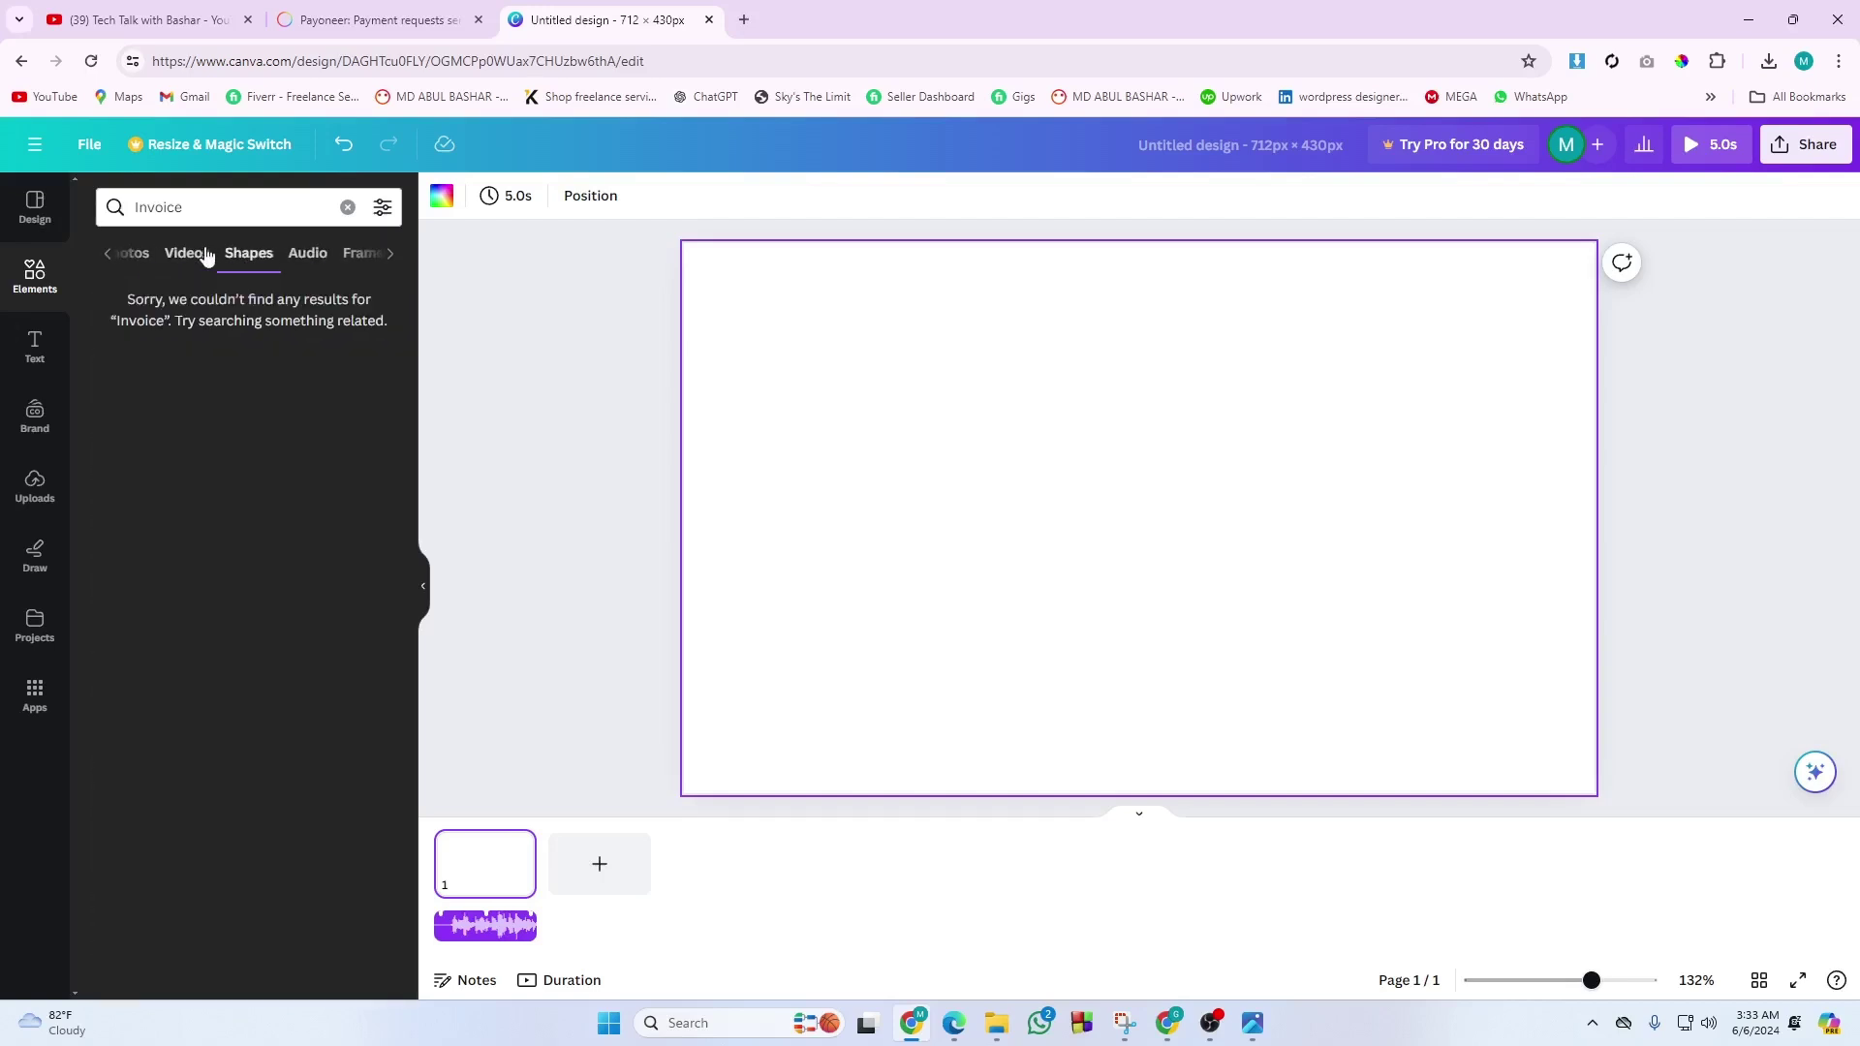
Search elements for 'Invoice TEMPLATE', then return to the plain 'Invoice' results.
left_click(207, 211)
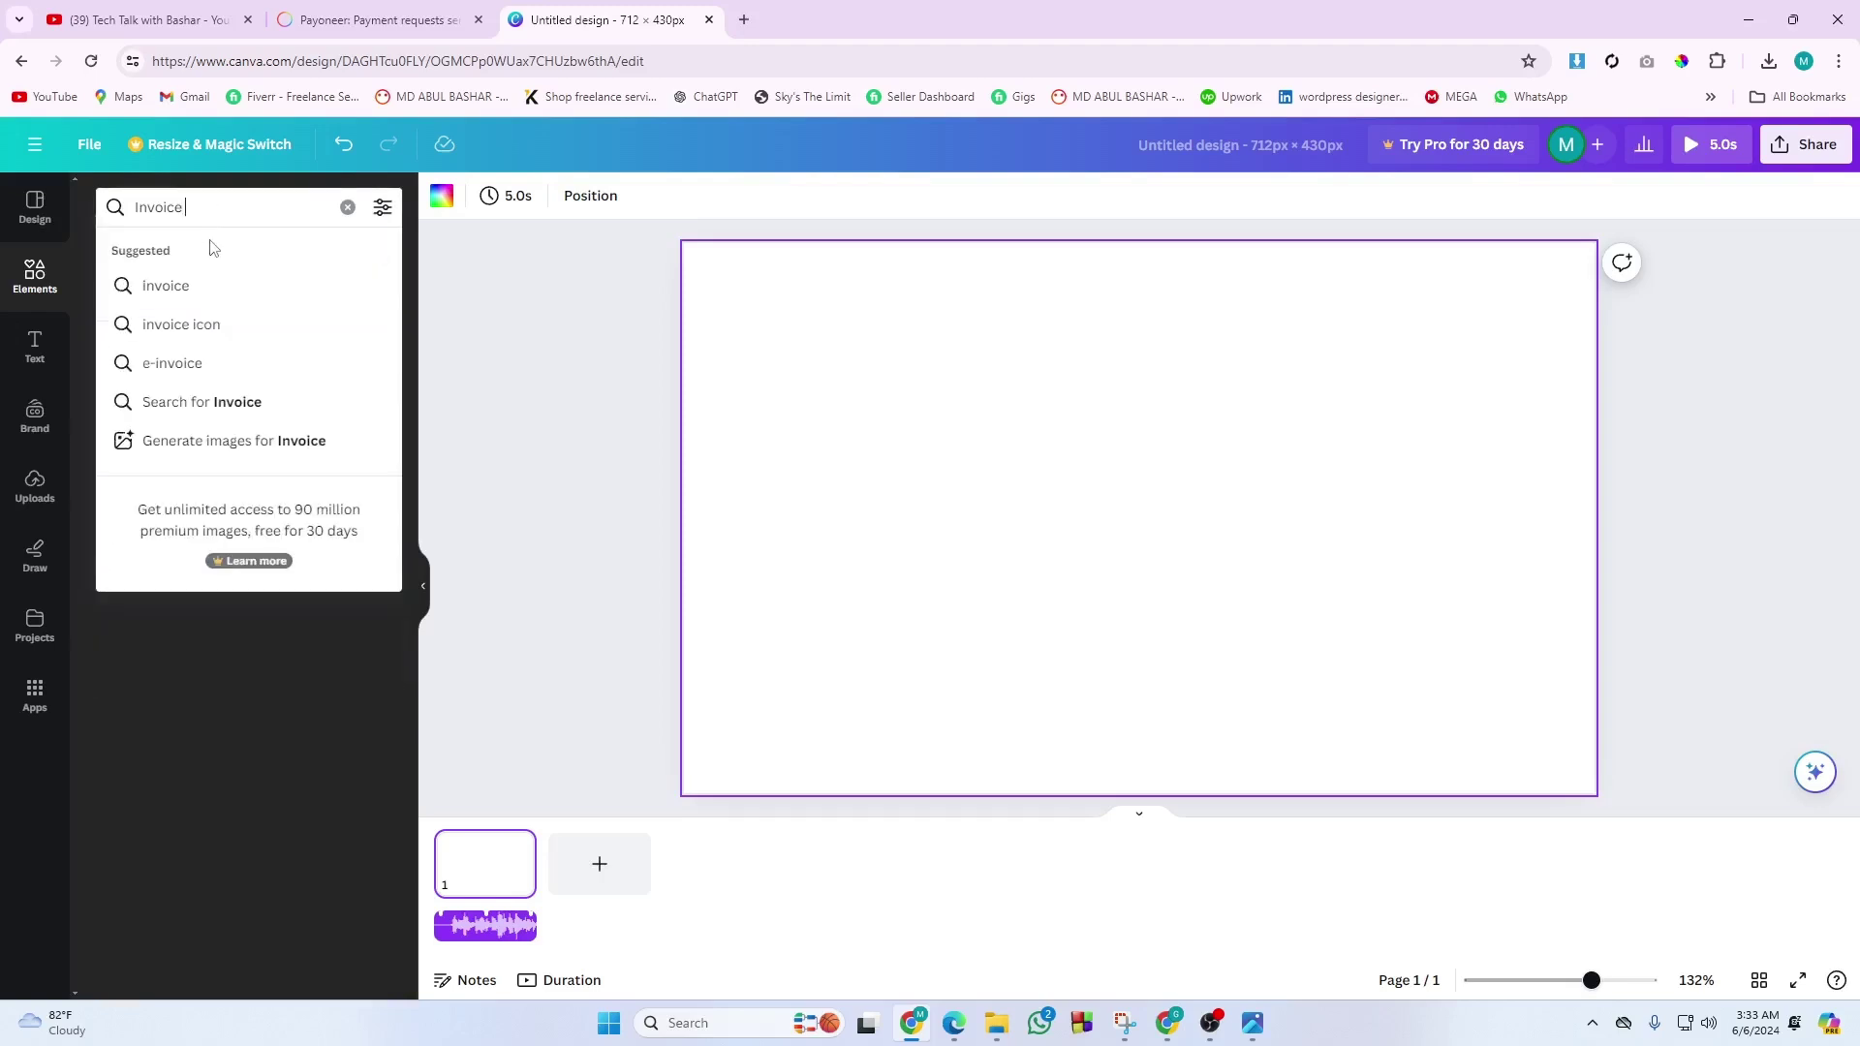
type("TEMPLATE")
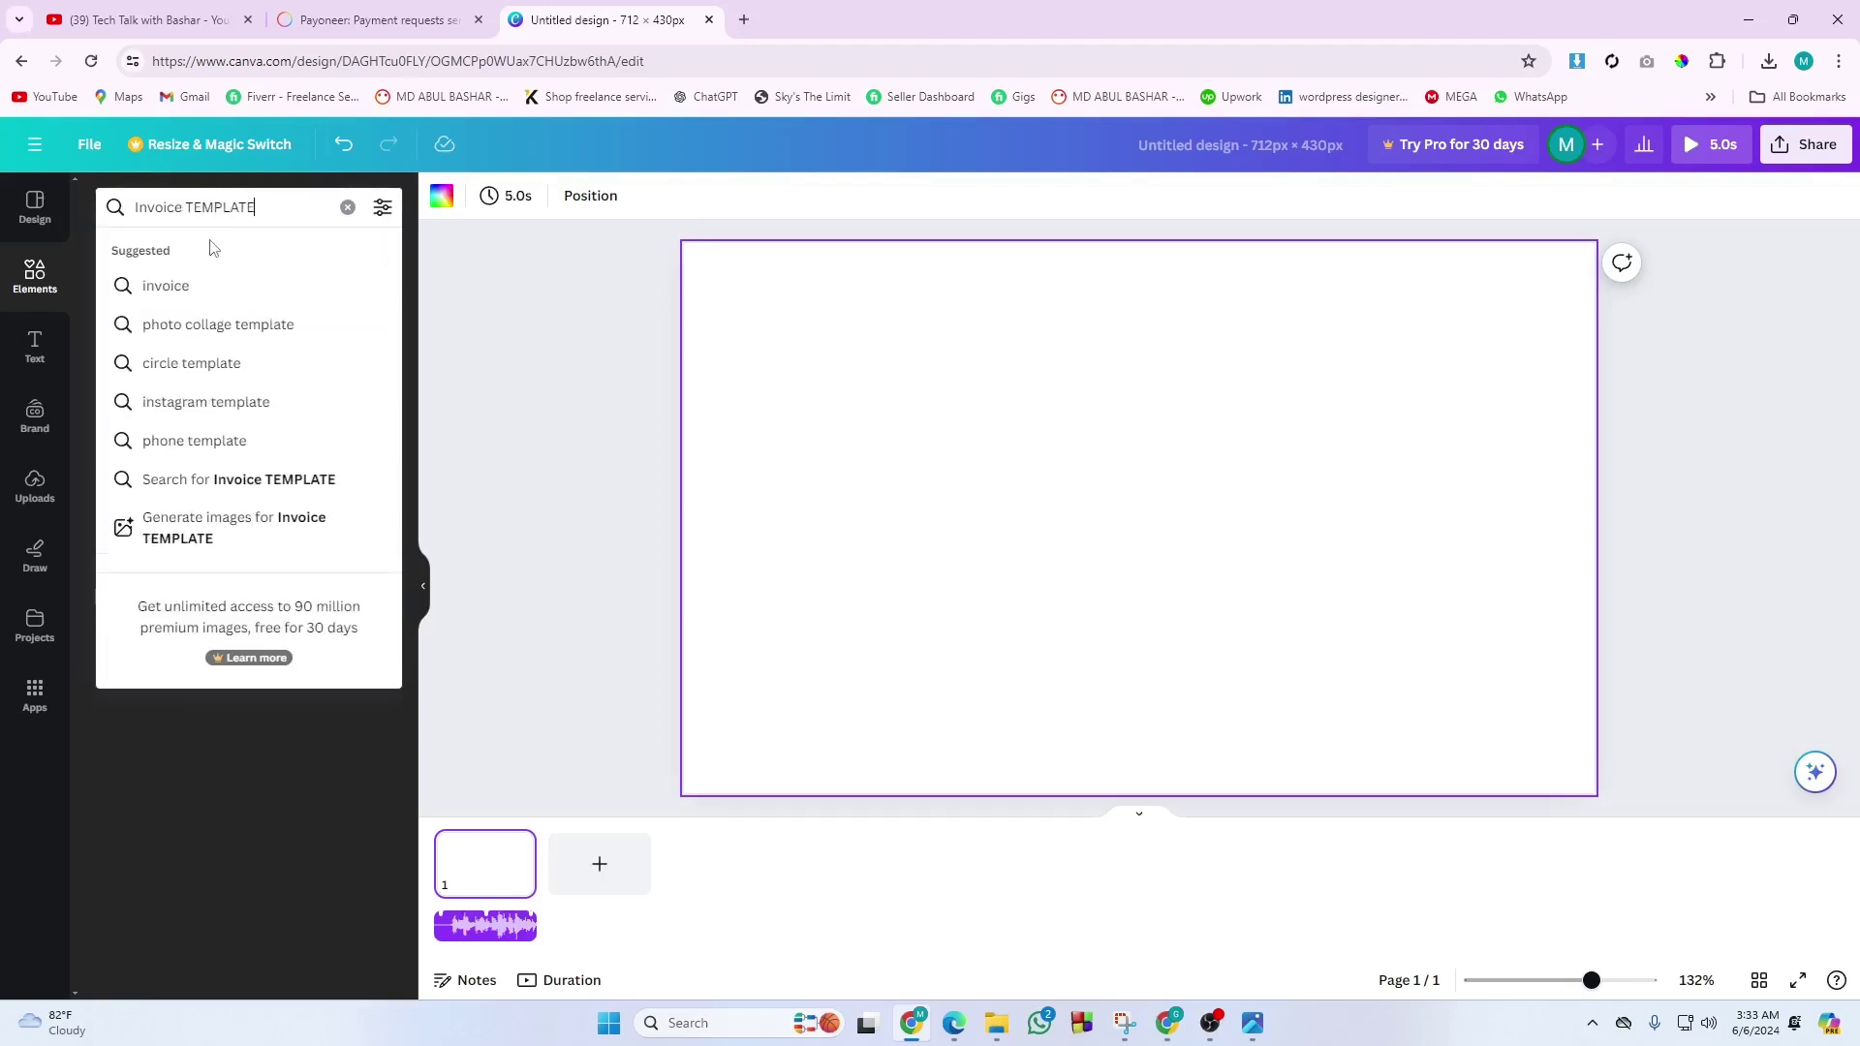
key("Return")
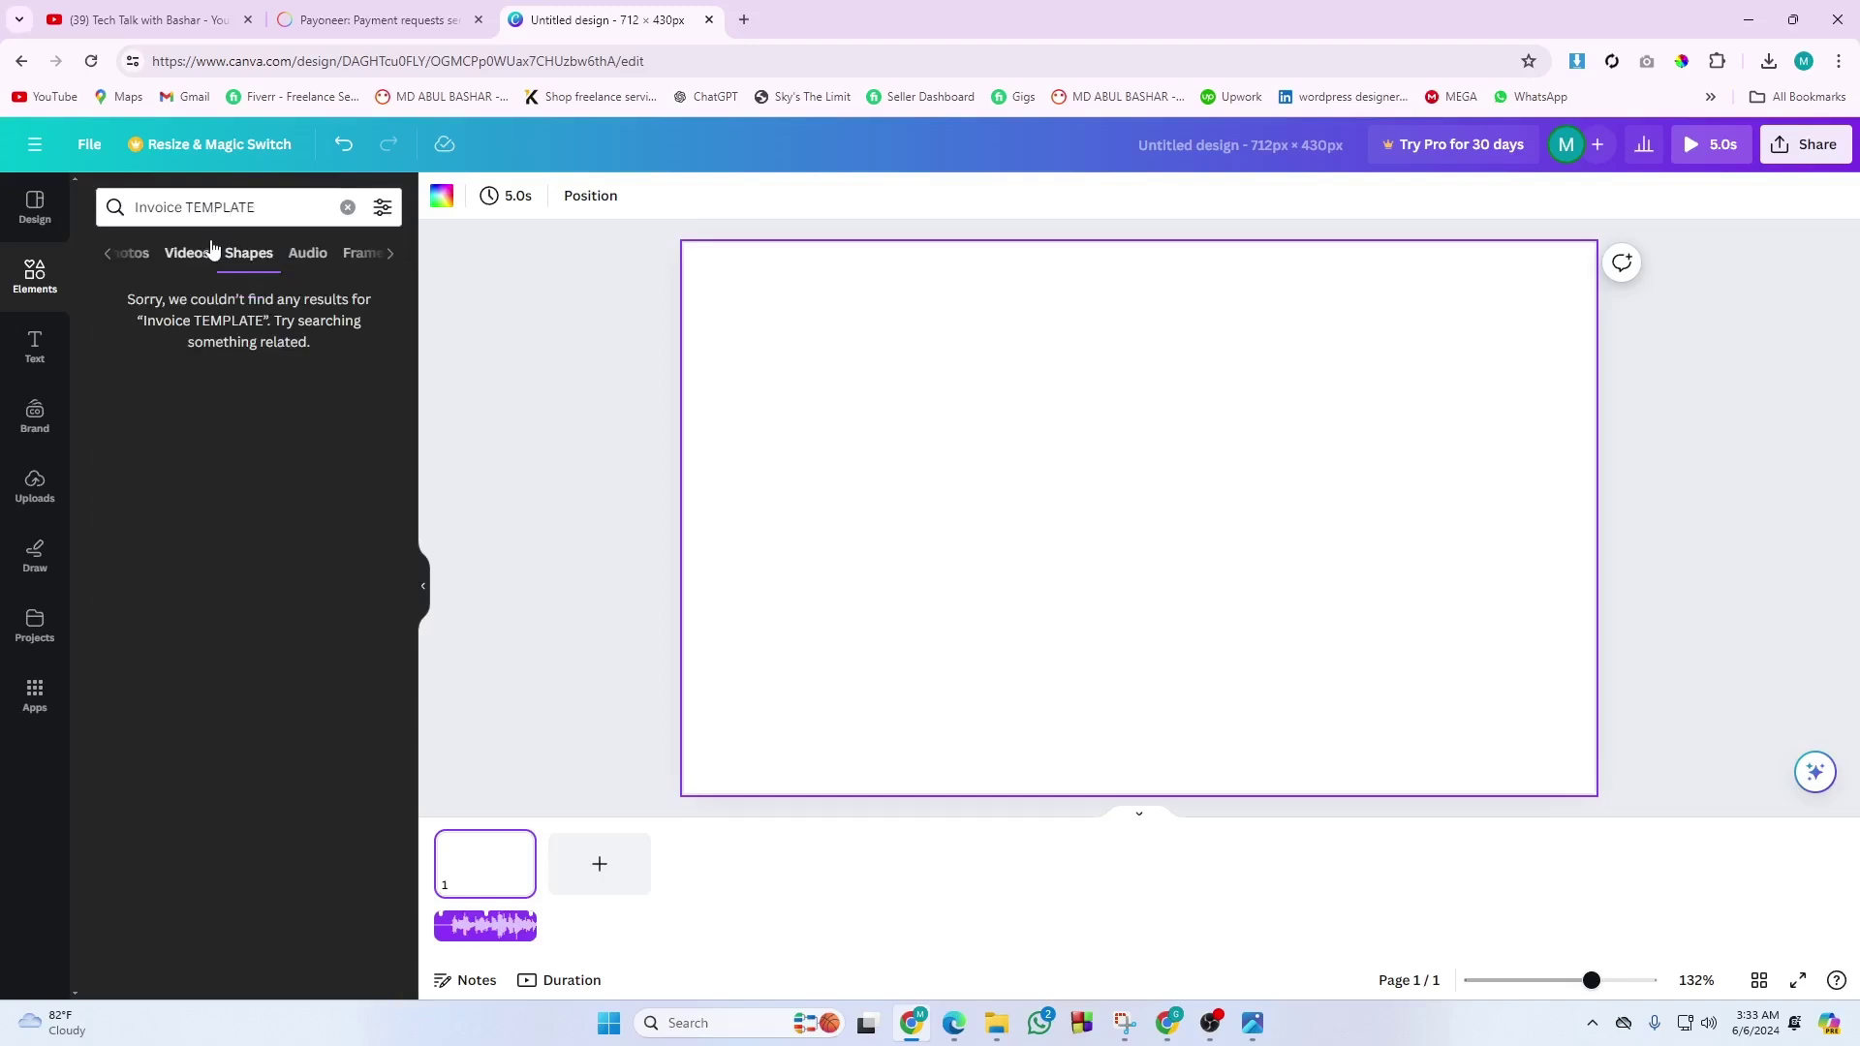
left_click(109, 254)
left_click(113, 255)
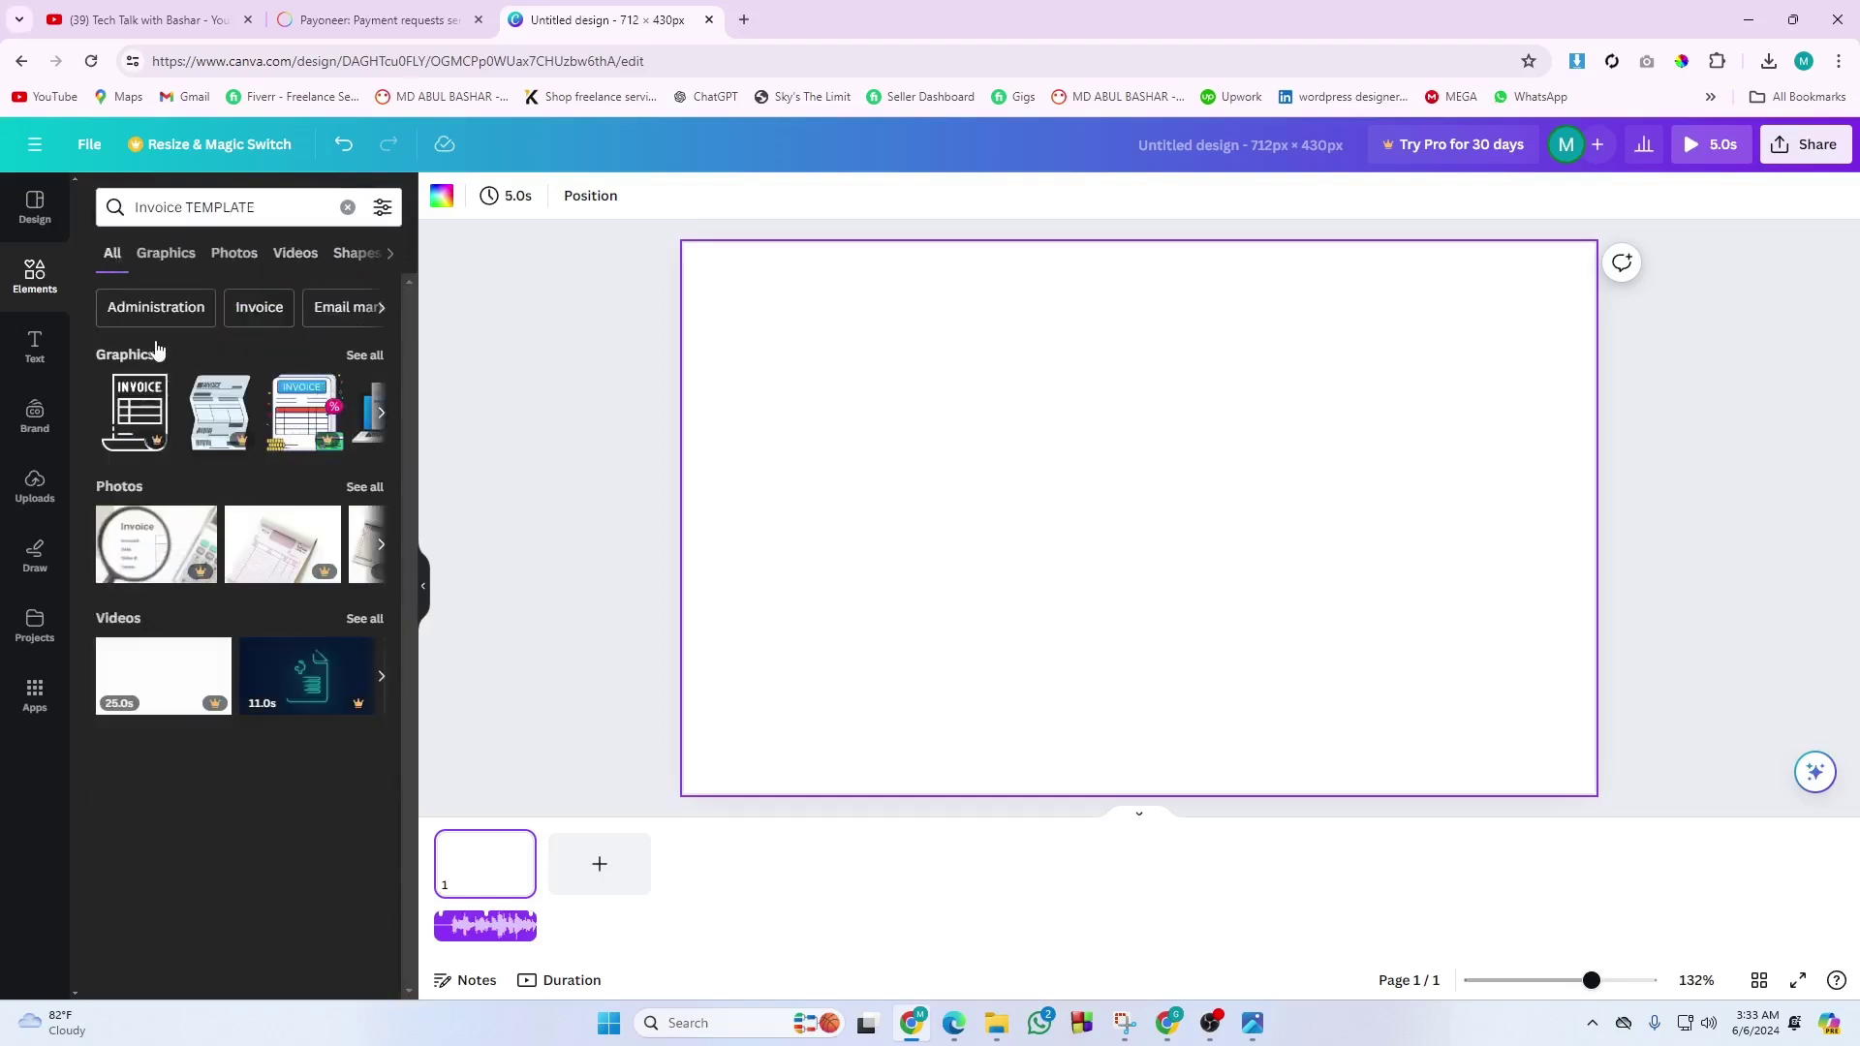
left_click(233, 322)
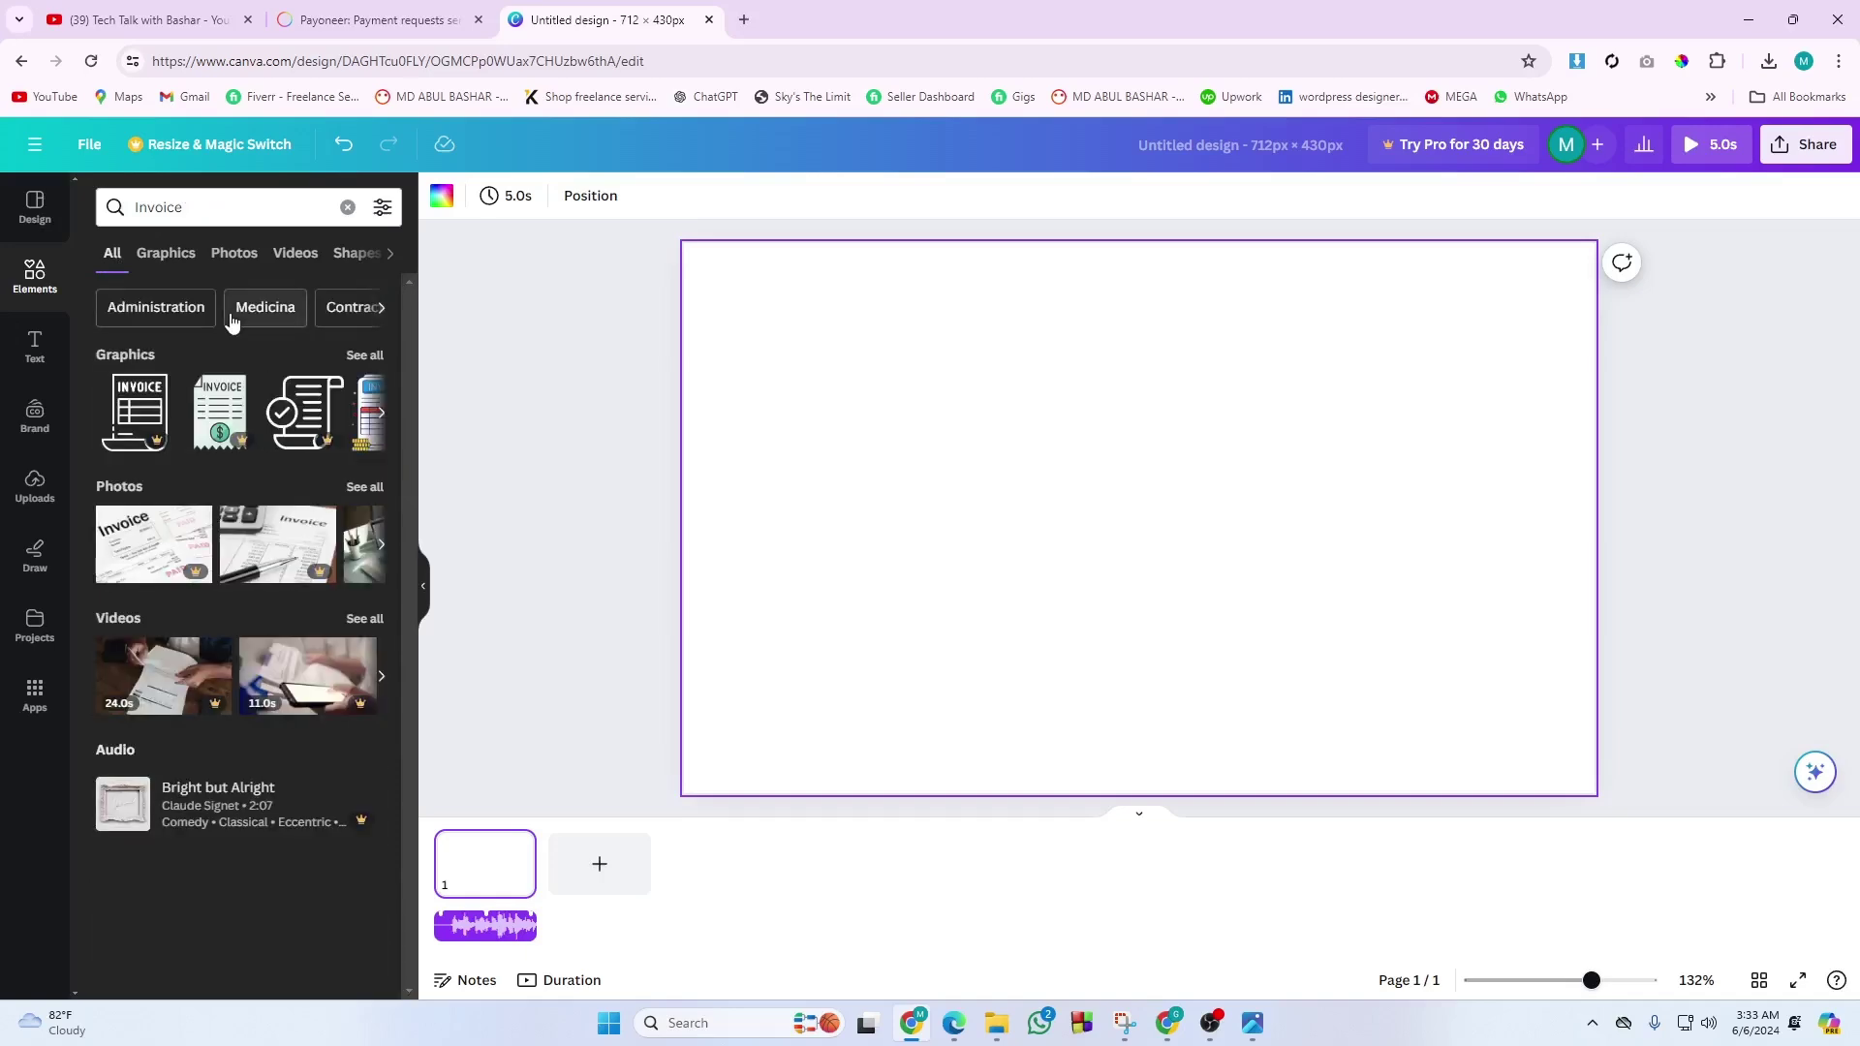
left_click(1179, 1022)
left_click(1179, 1022)
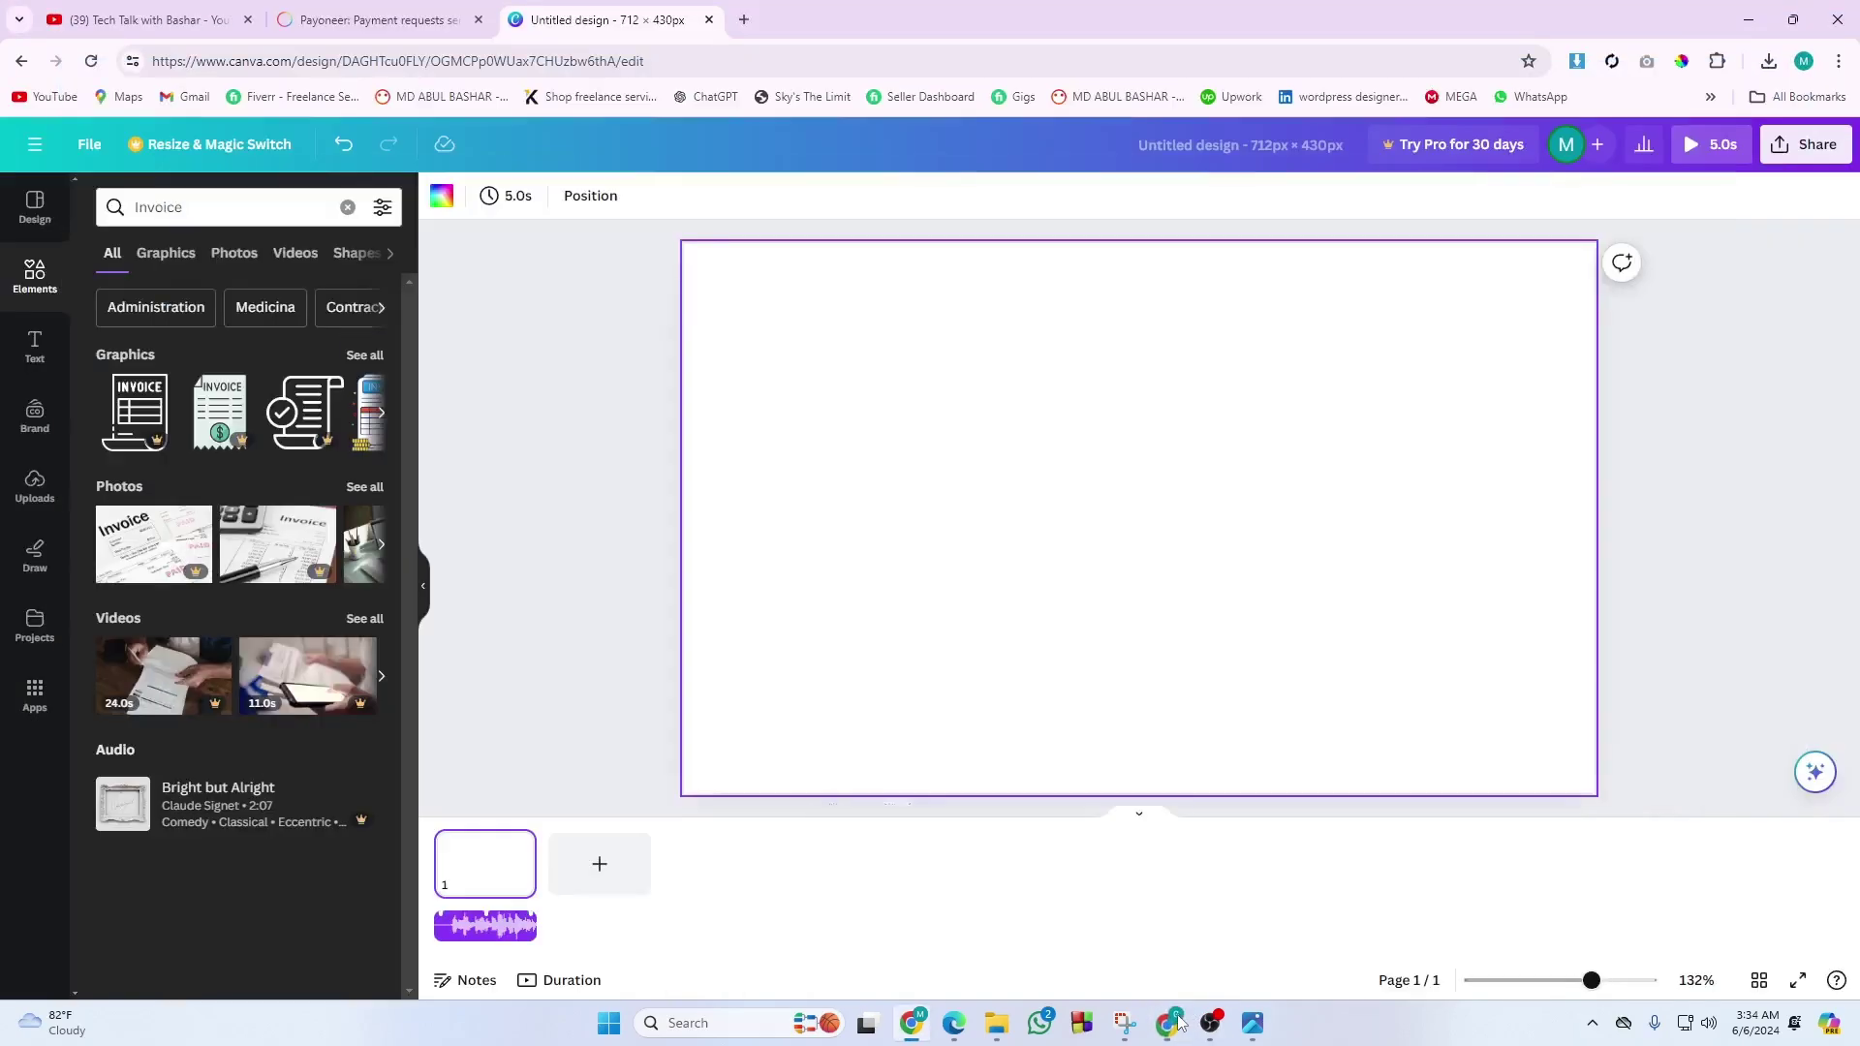
mouse_move(935, 1035)
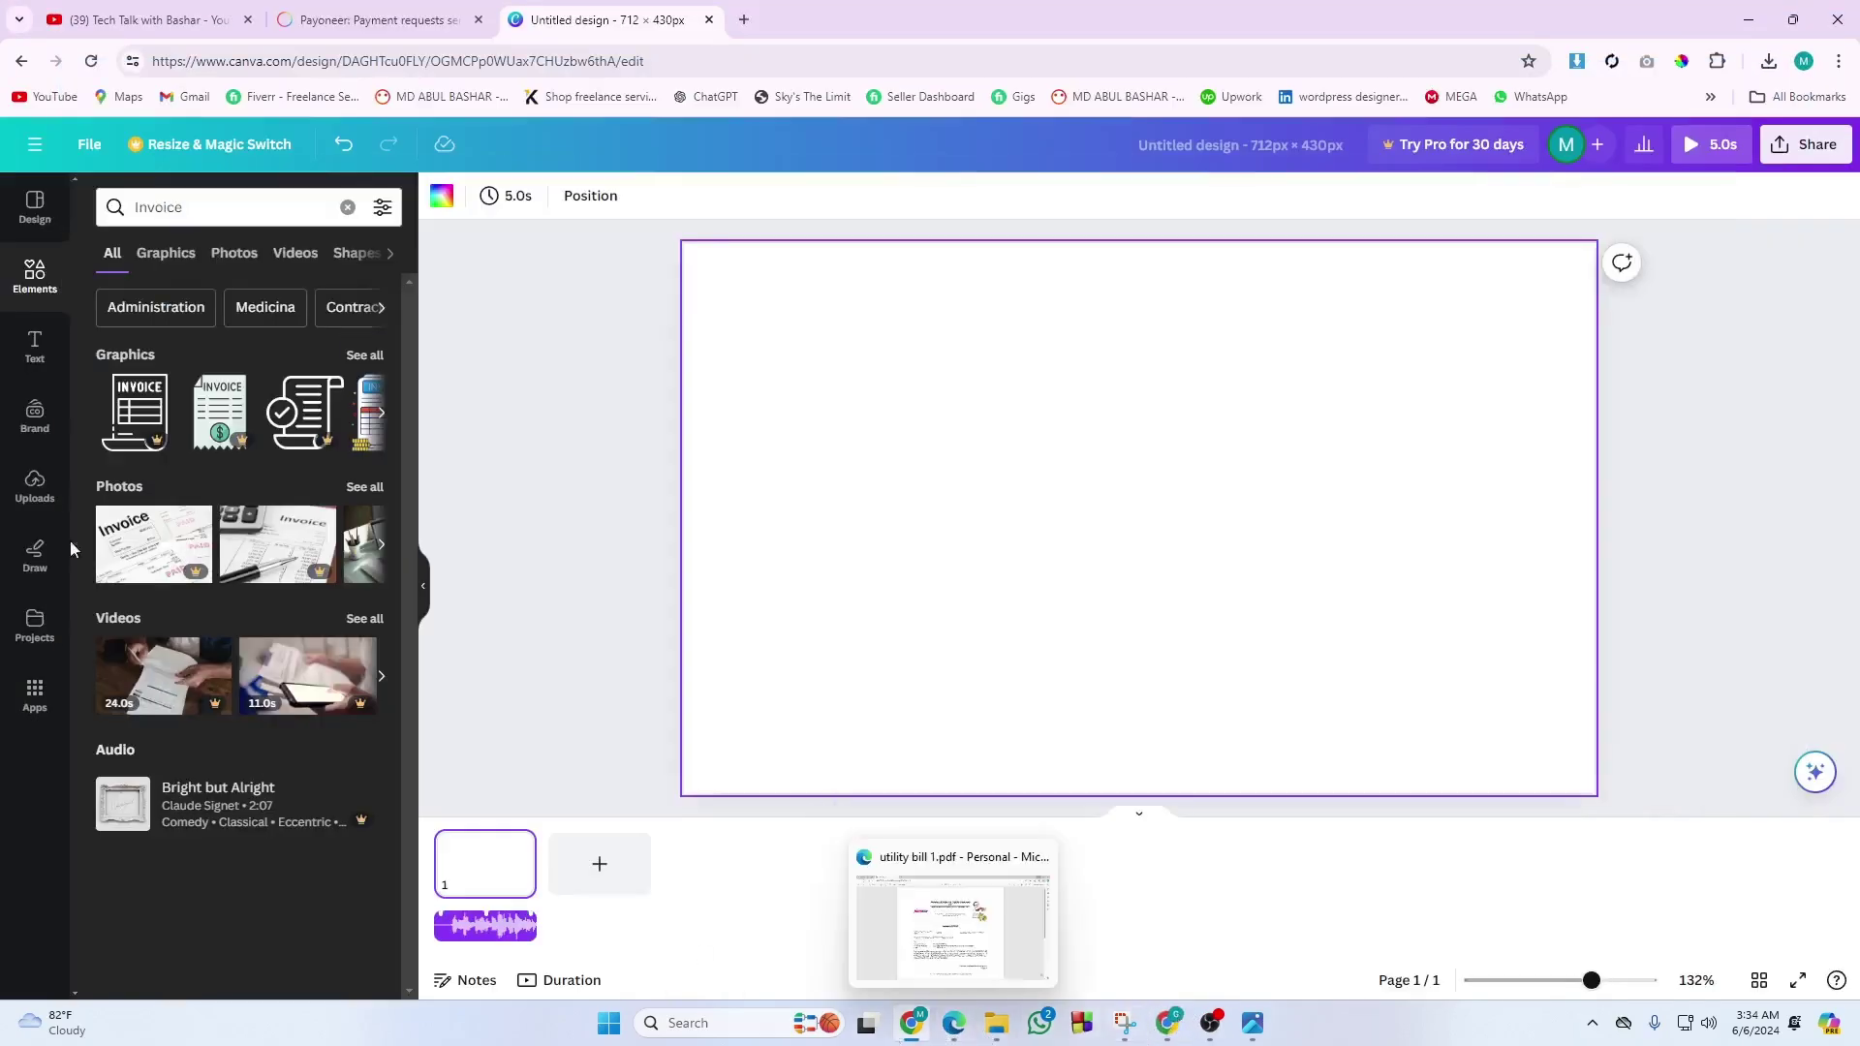
Google 'INVOICE TEMPALTE CANVA' and open Canva's invoice templates page listing 5,136 templates.
left_click(415, 58)
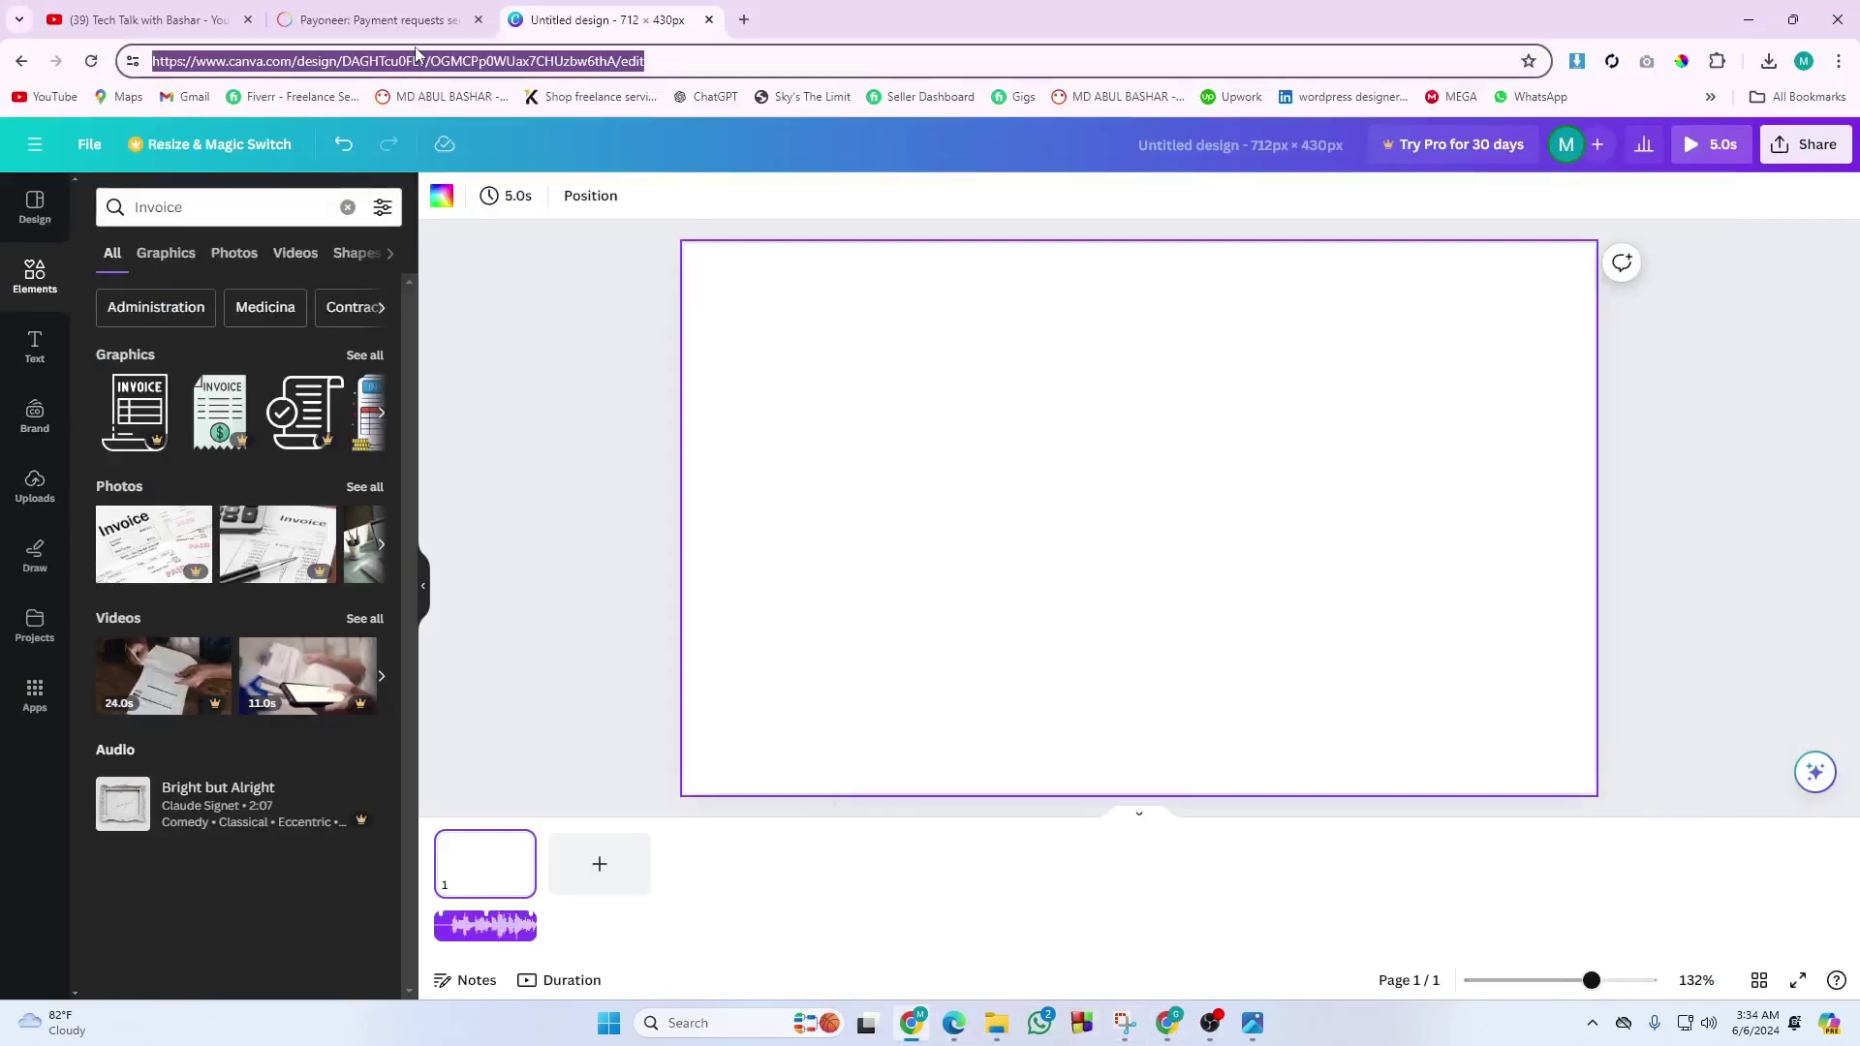
type("IN")
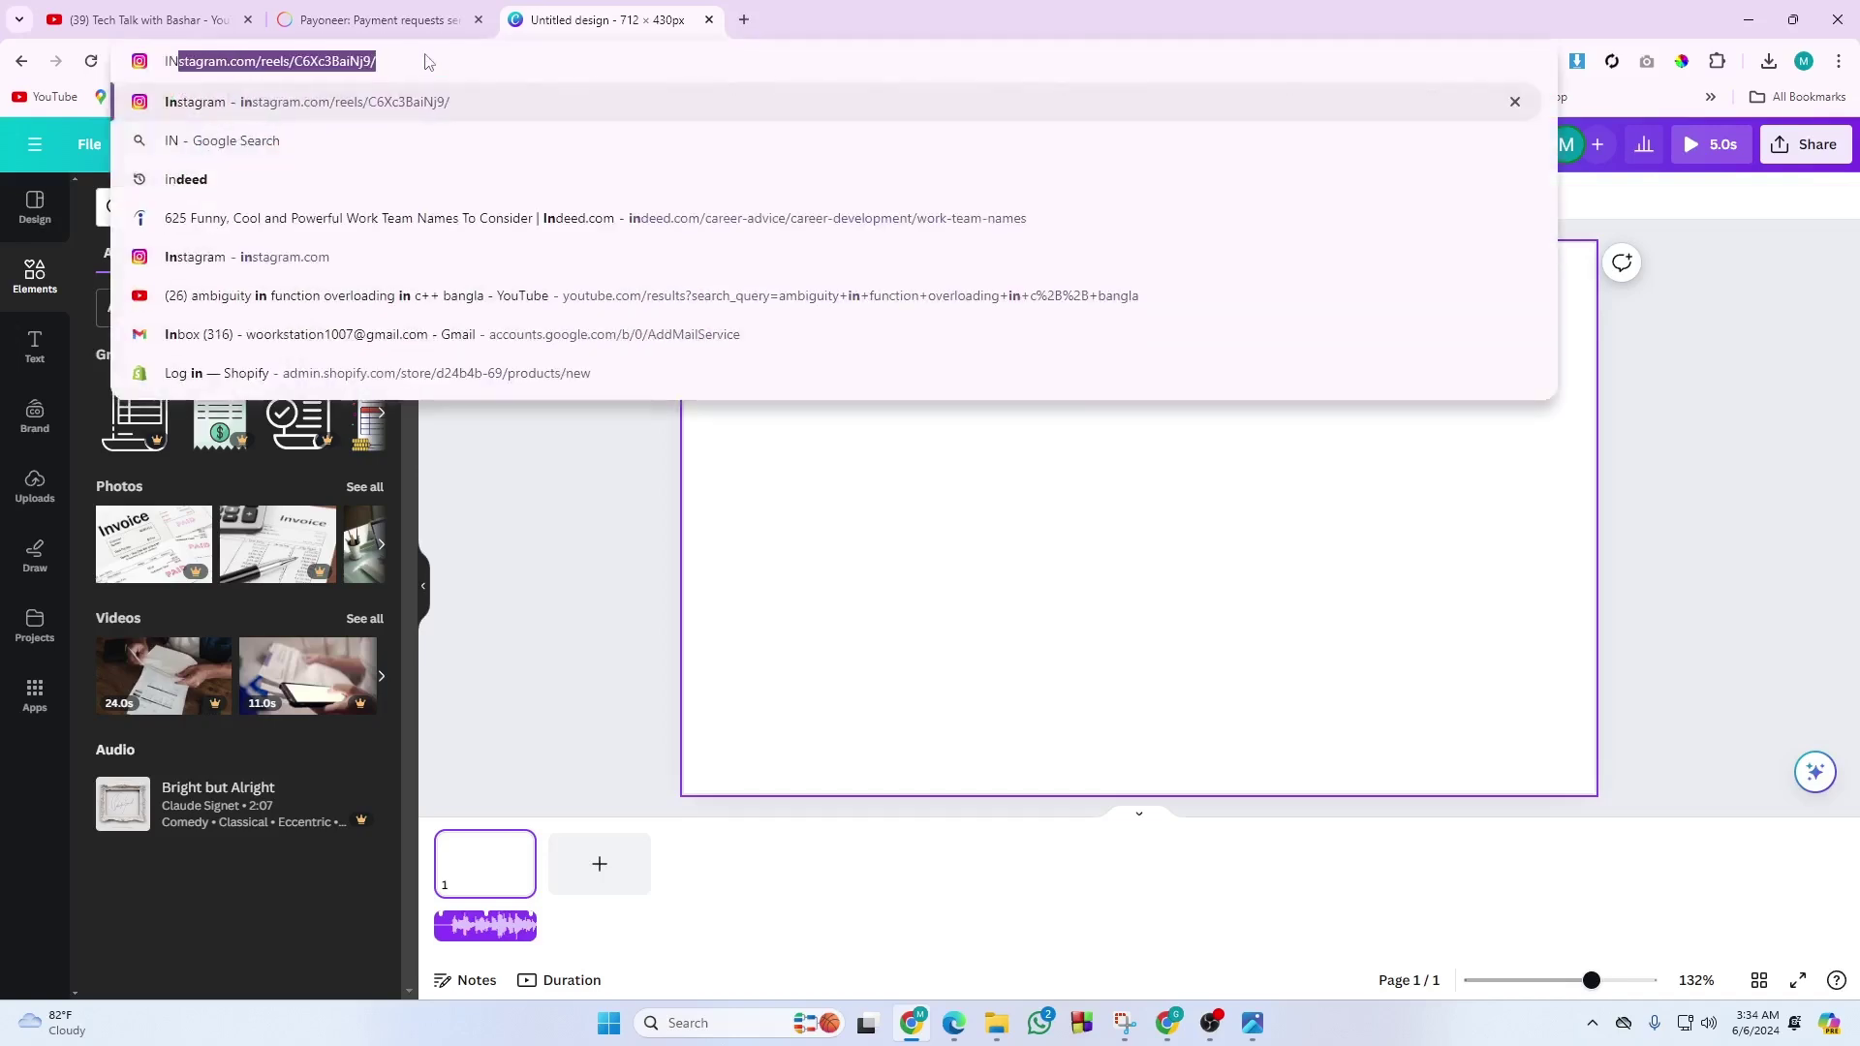
type("VOIC")
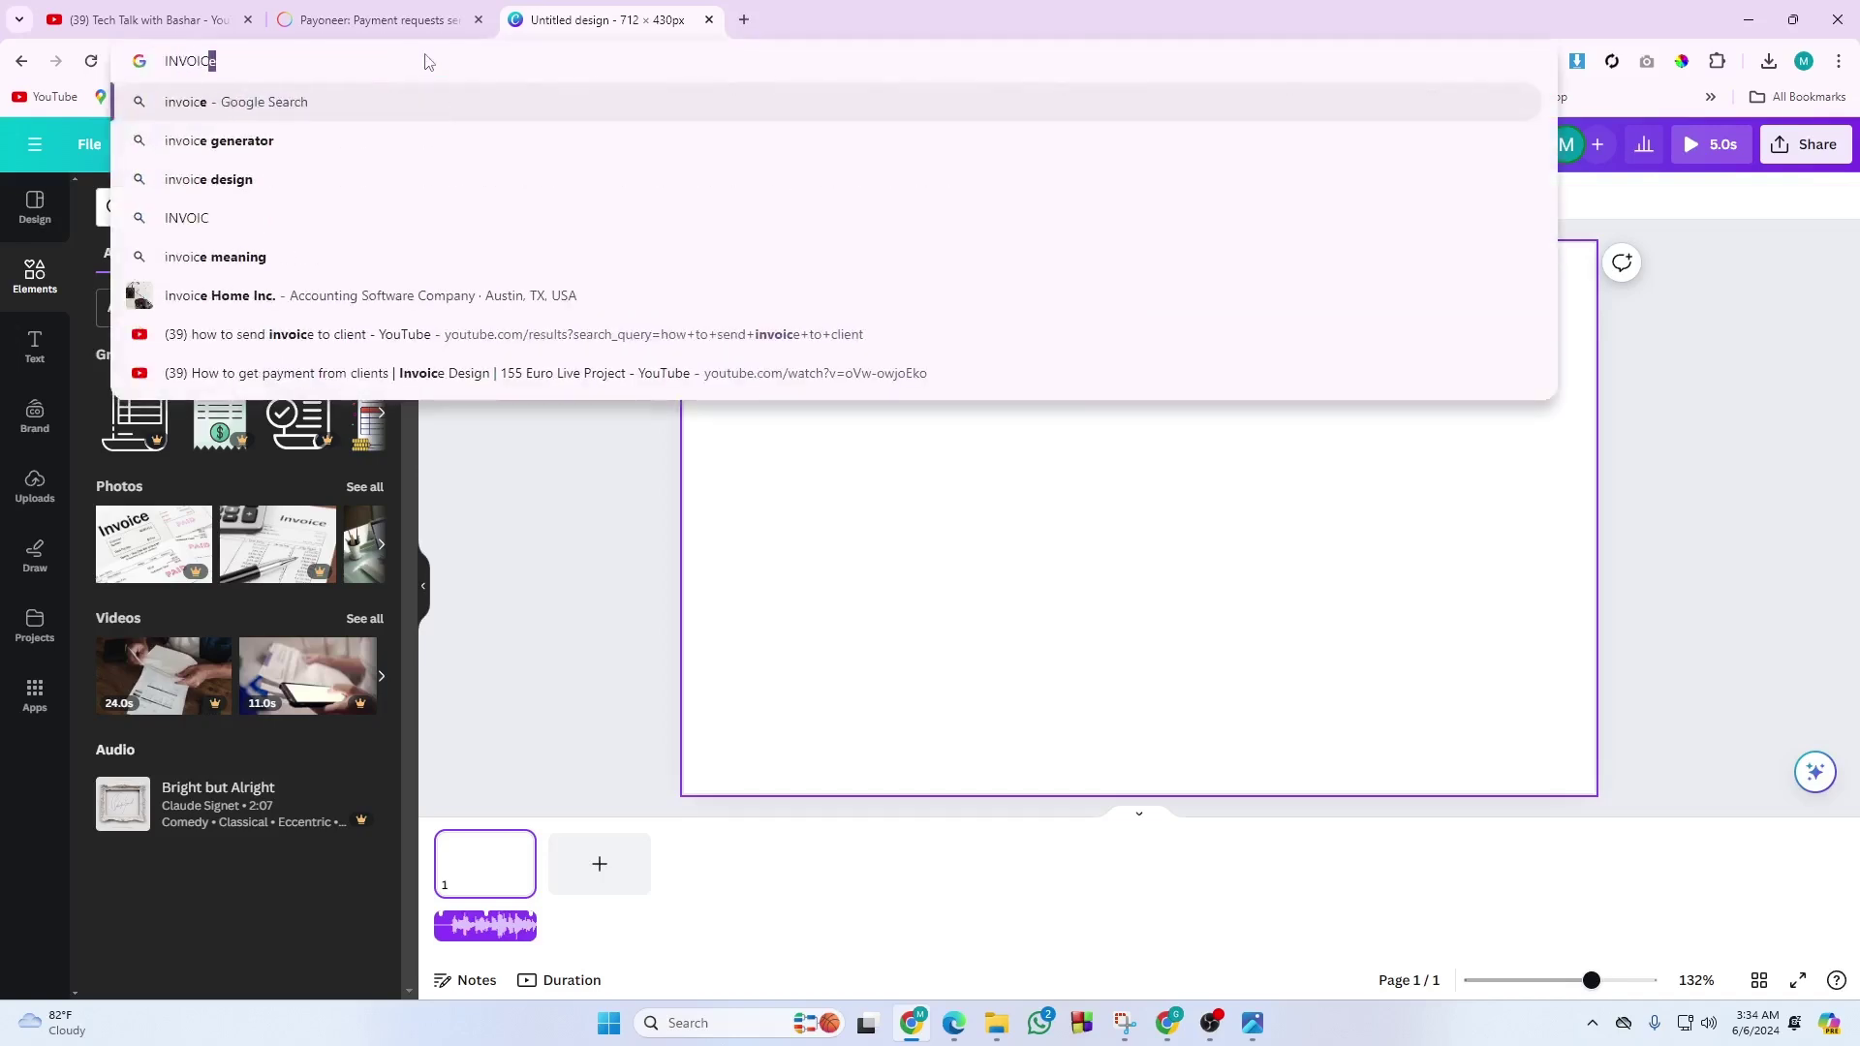
type("E TEMPALT")
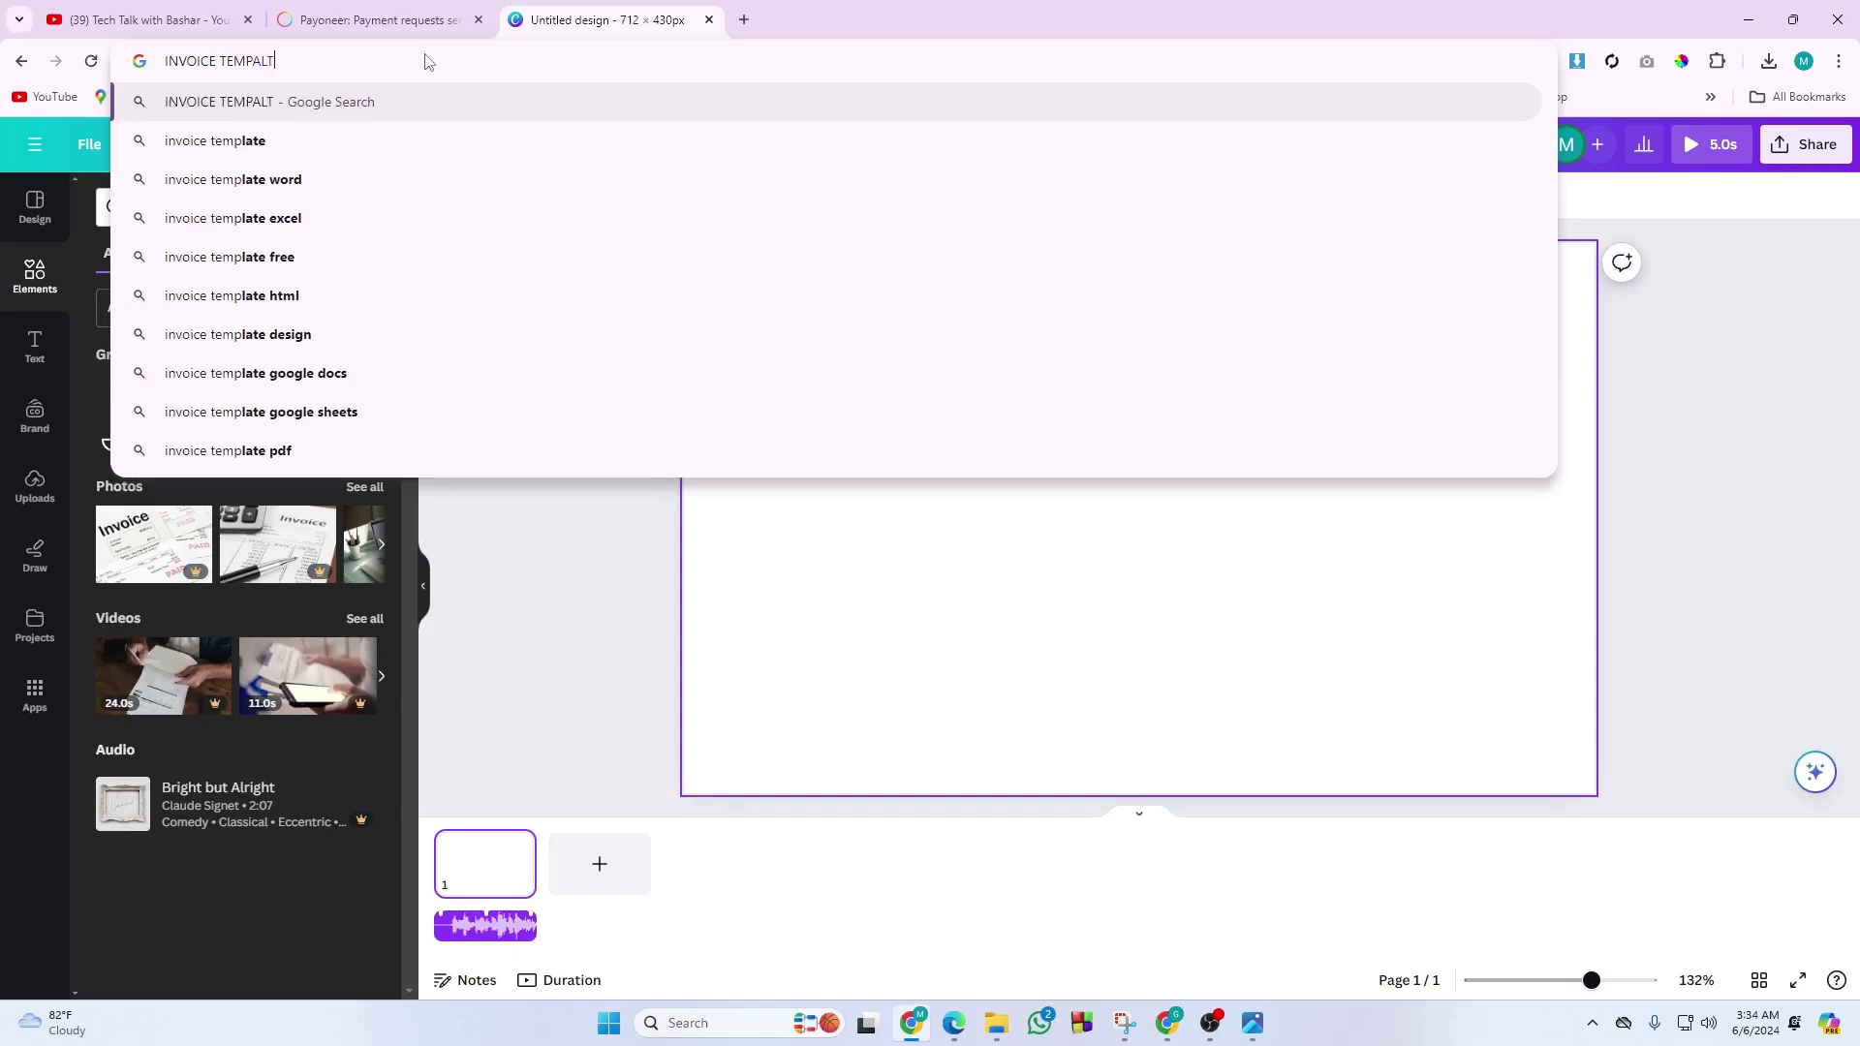
type("E CANVA")
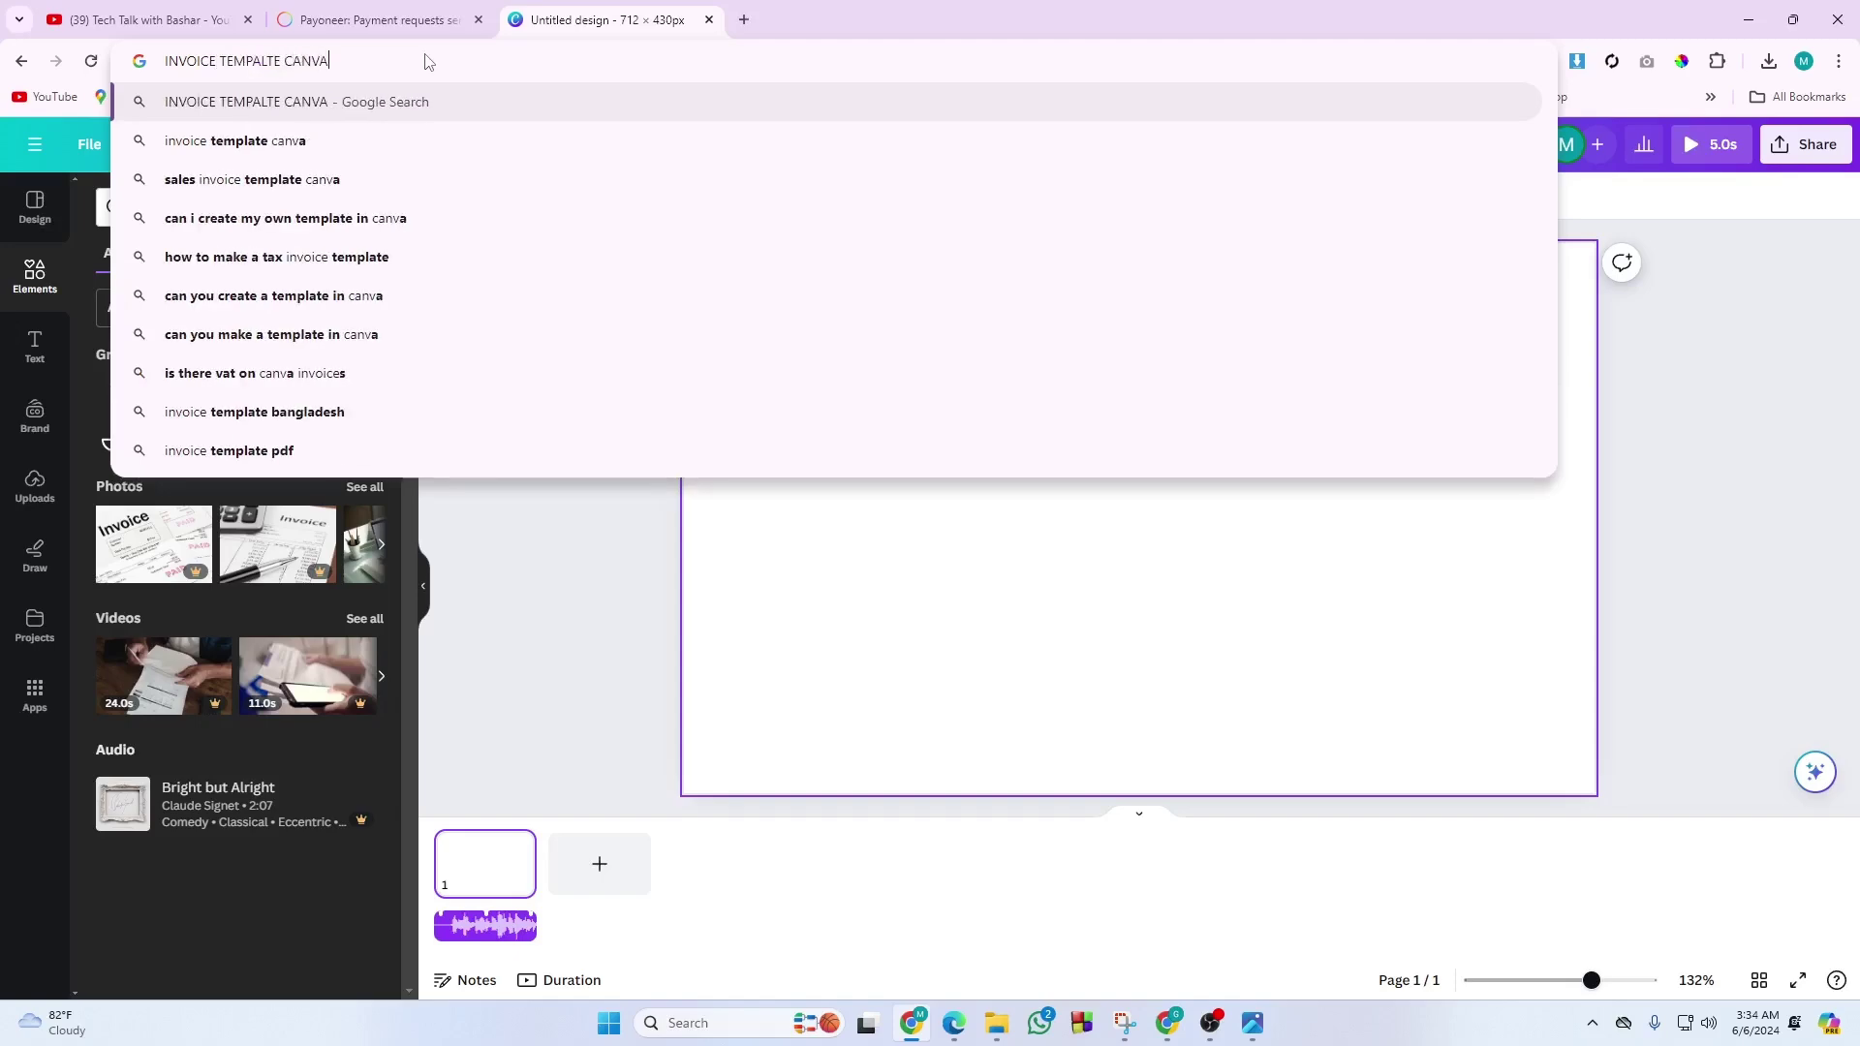
key("Return")
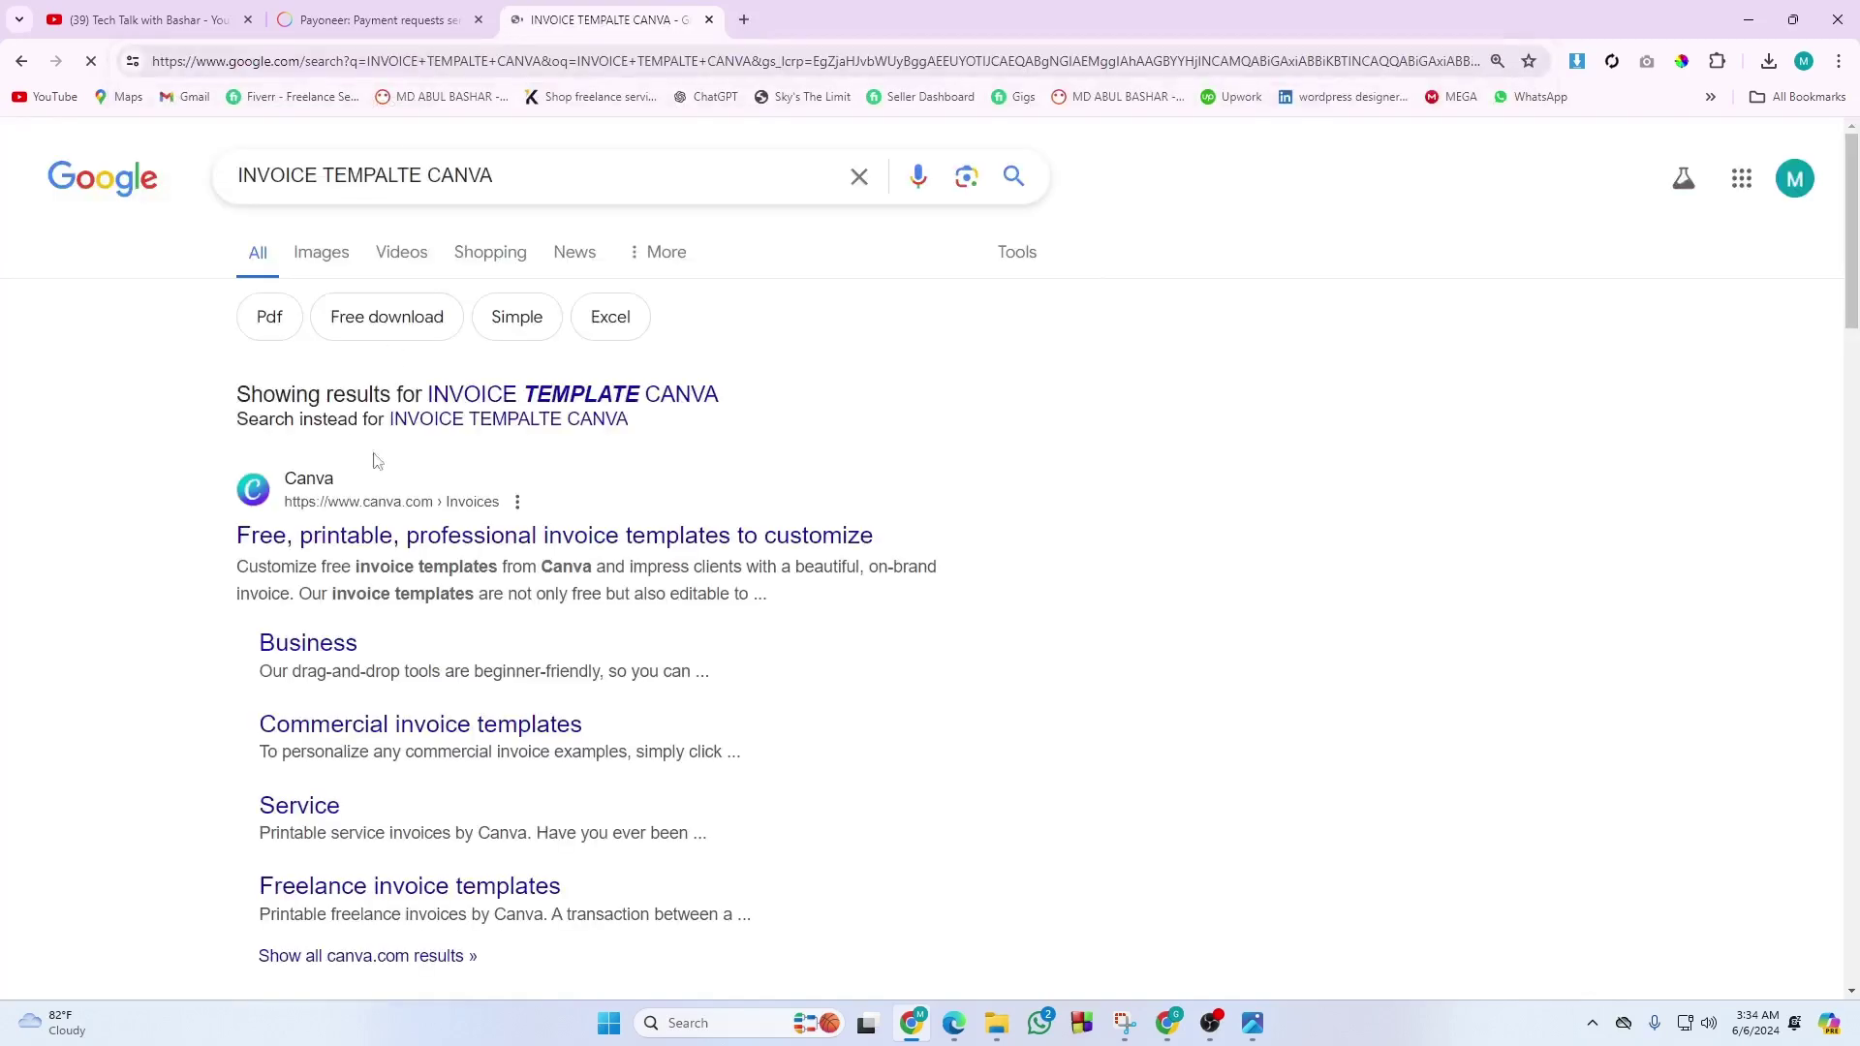
left_click(366, 519)
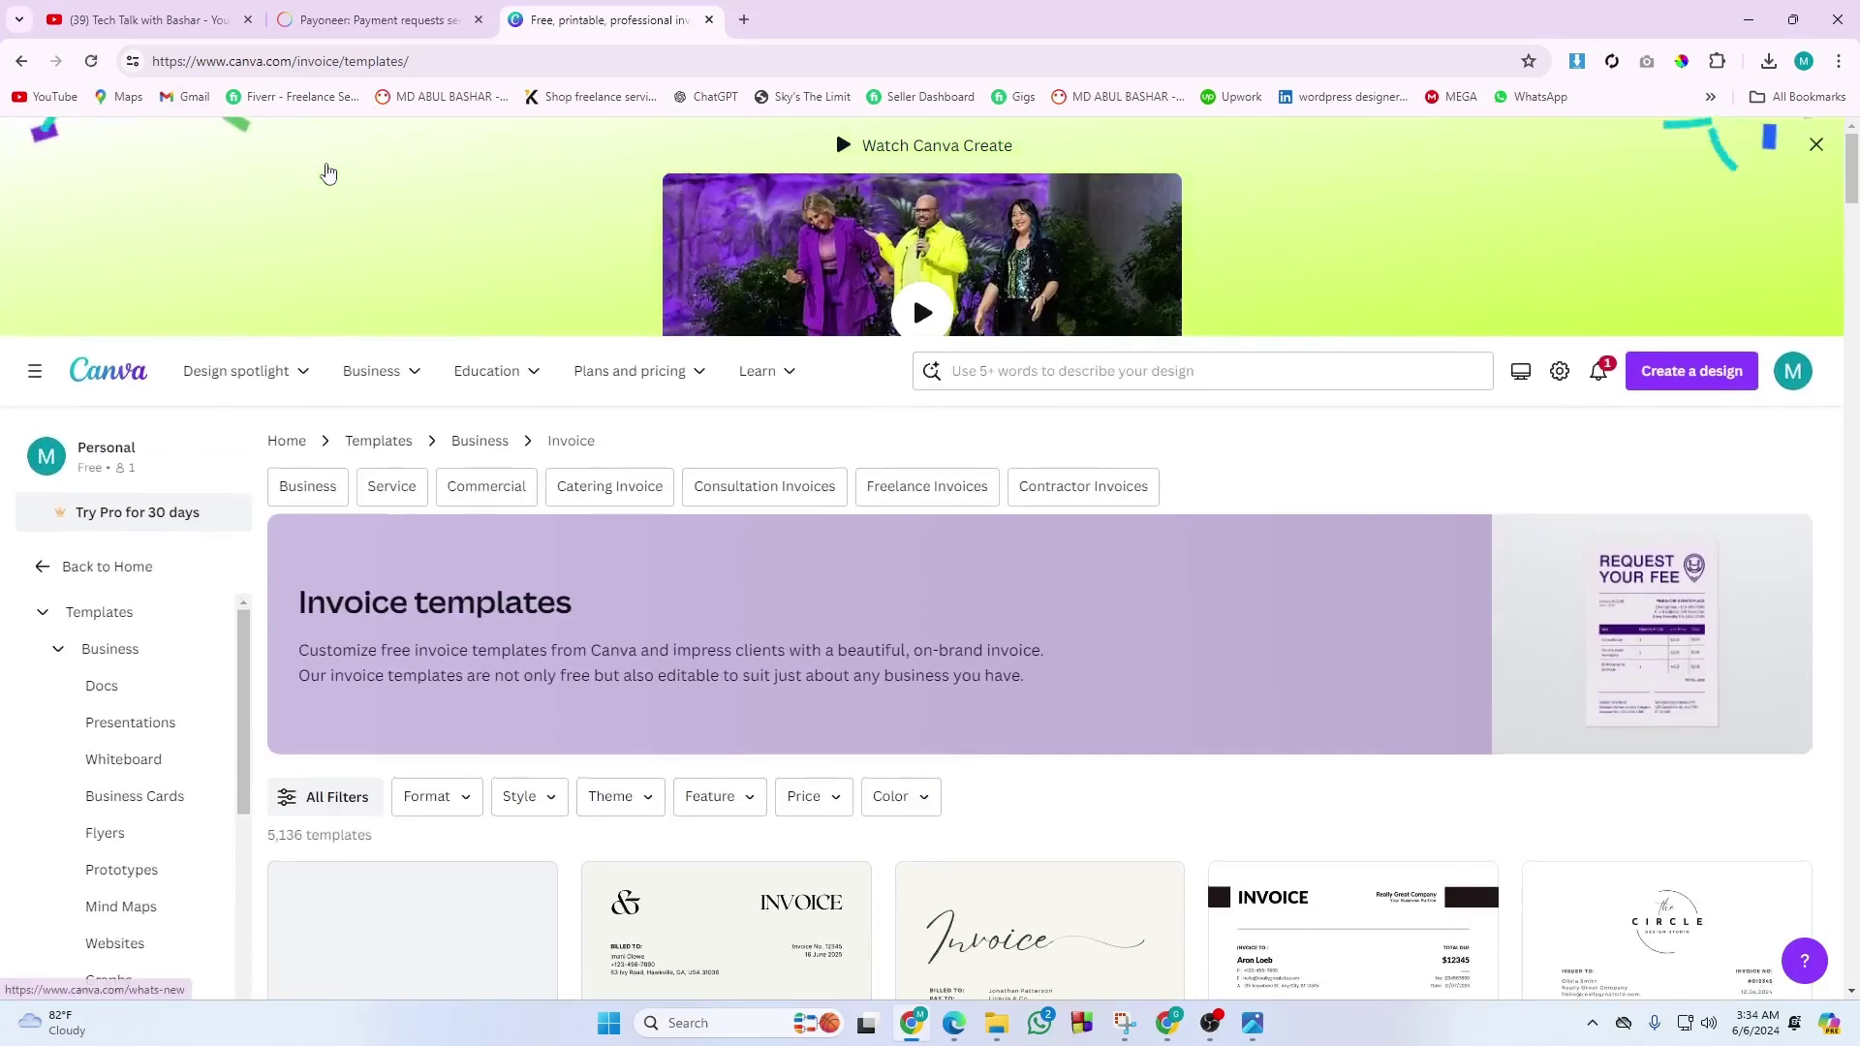
Open the Beige Aesthetic Simple Minimalist Business Invoice template in the Canva editor.
scroll(341, 186, "down", 4)
scroll(341, 186, "up", 1)
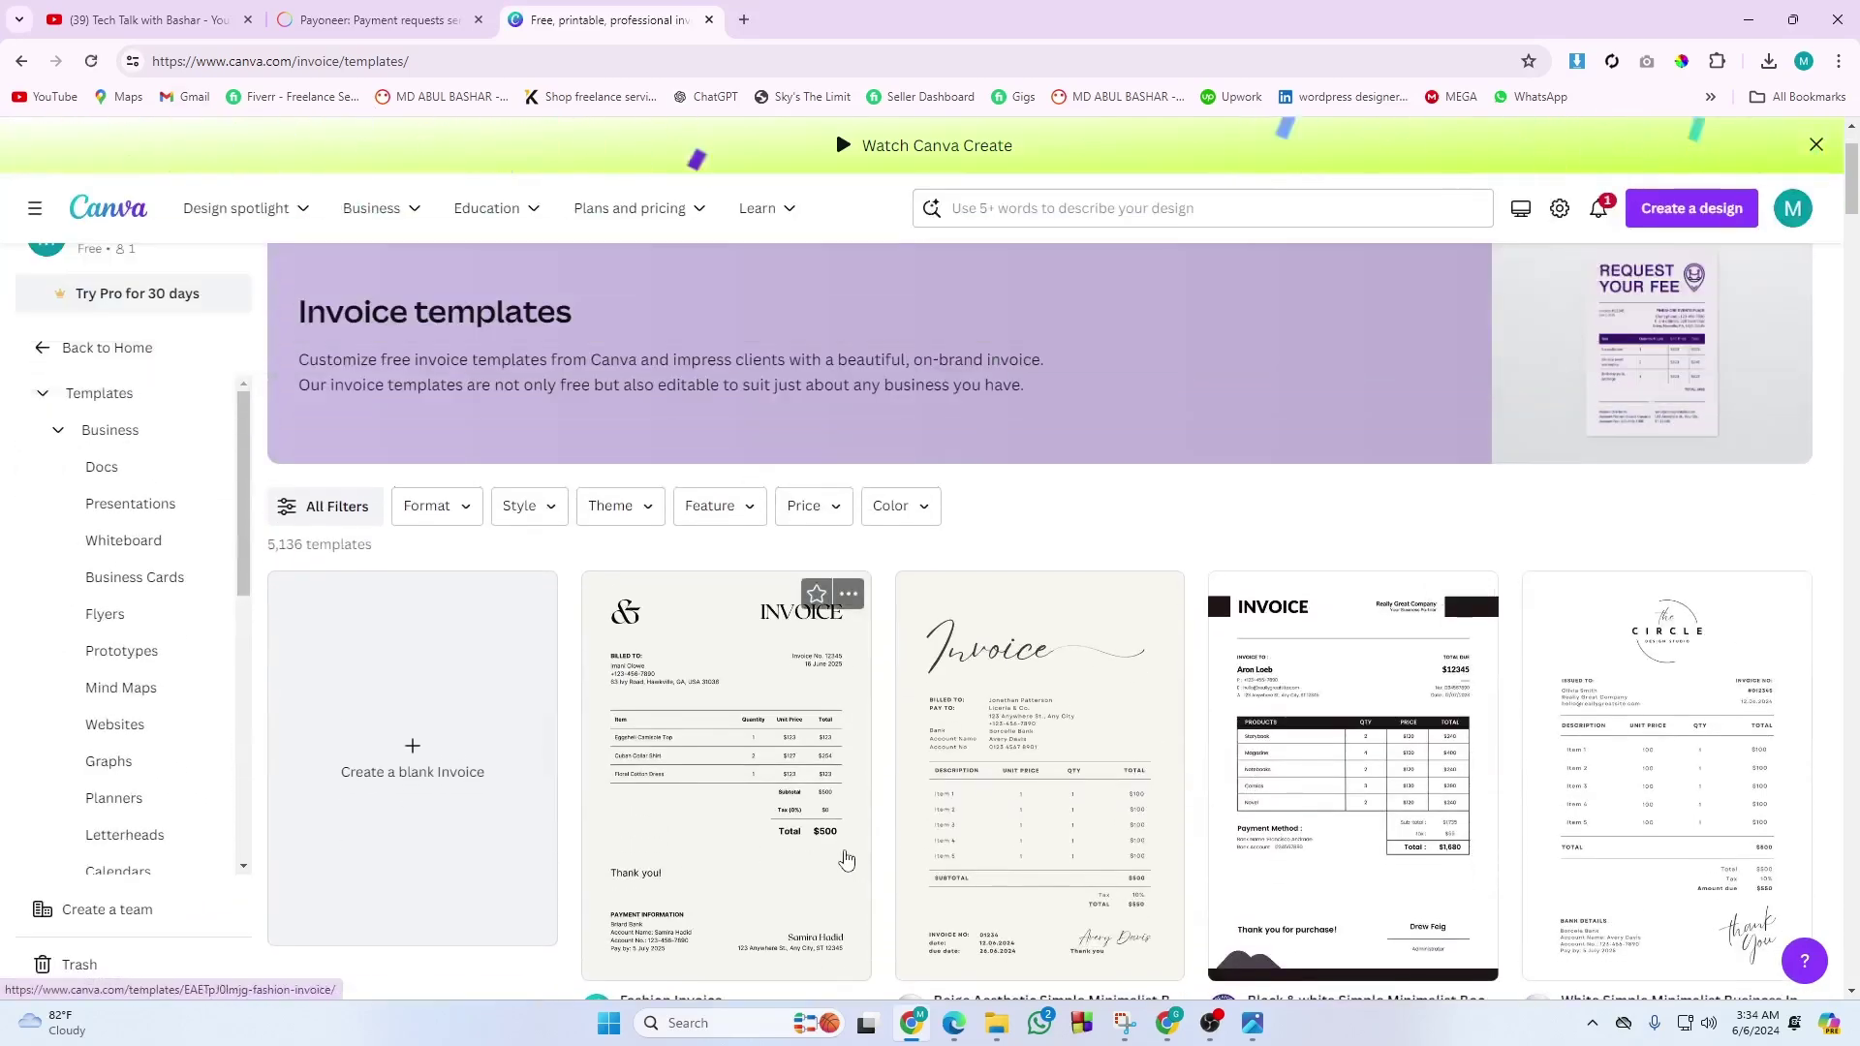
left_click(1015, 806)
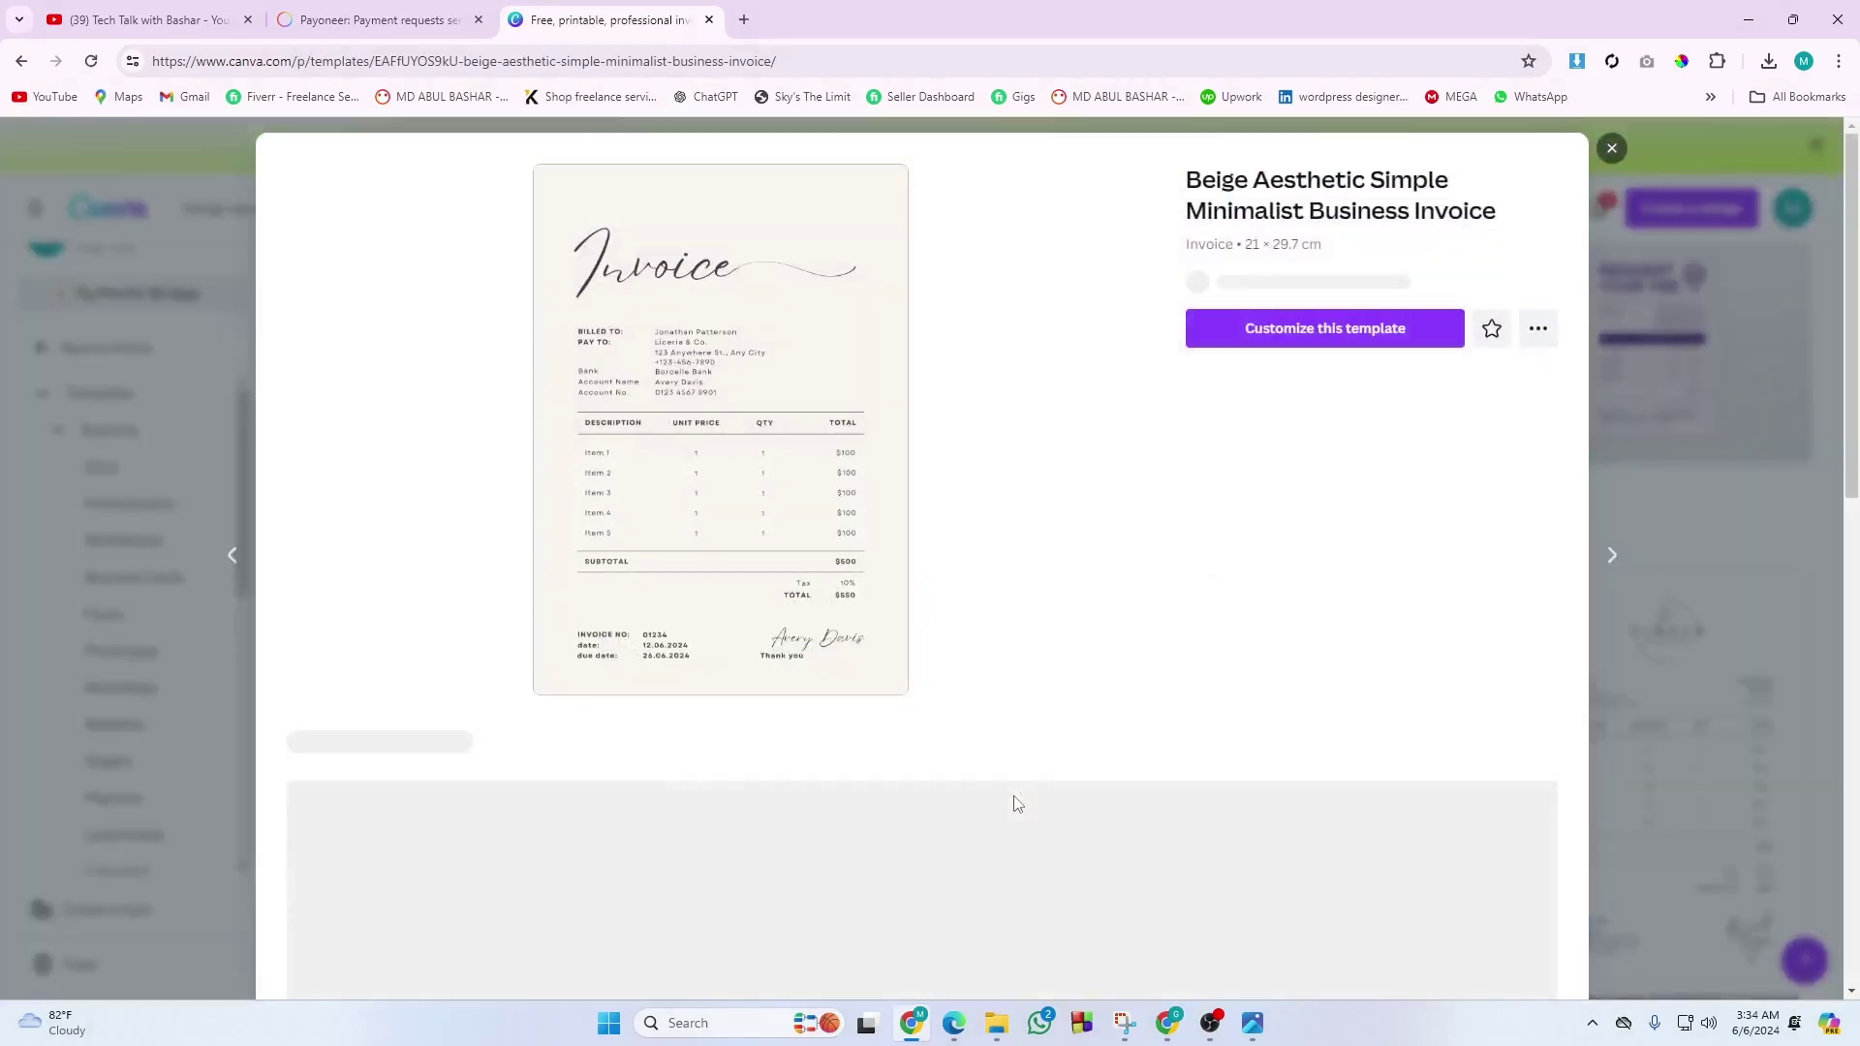
left_click(1232, 360)
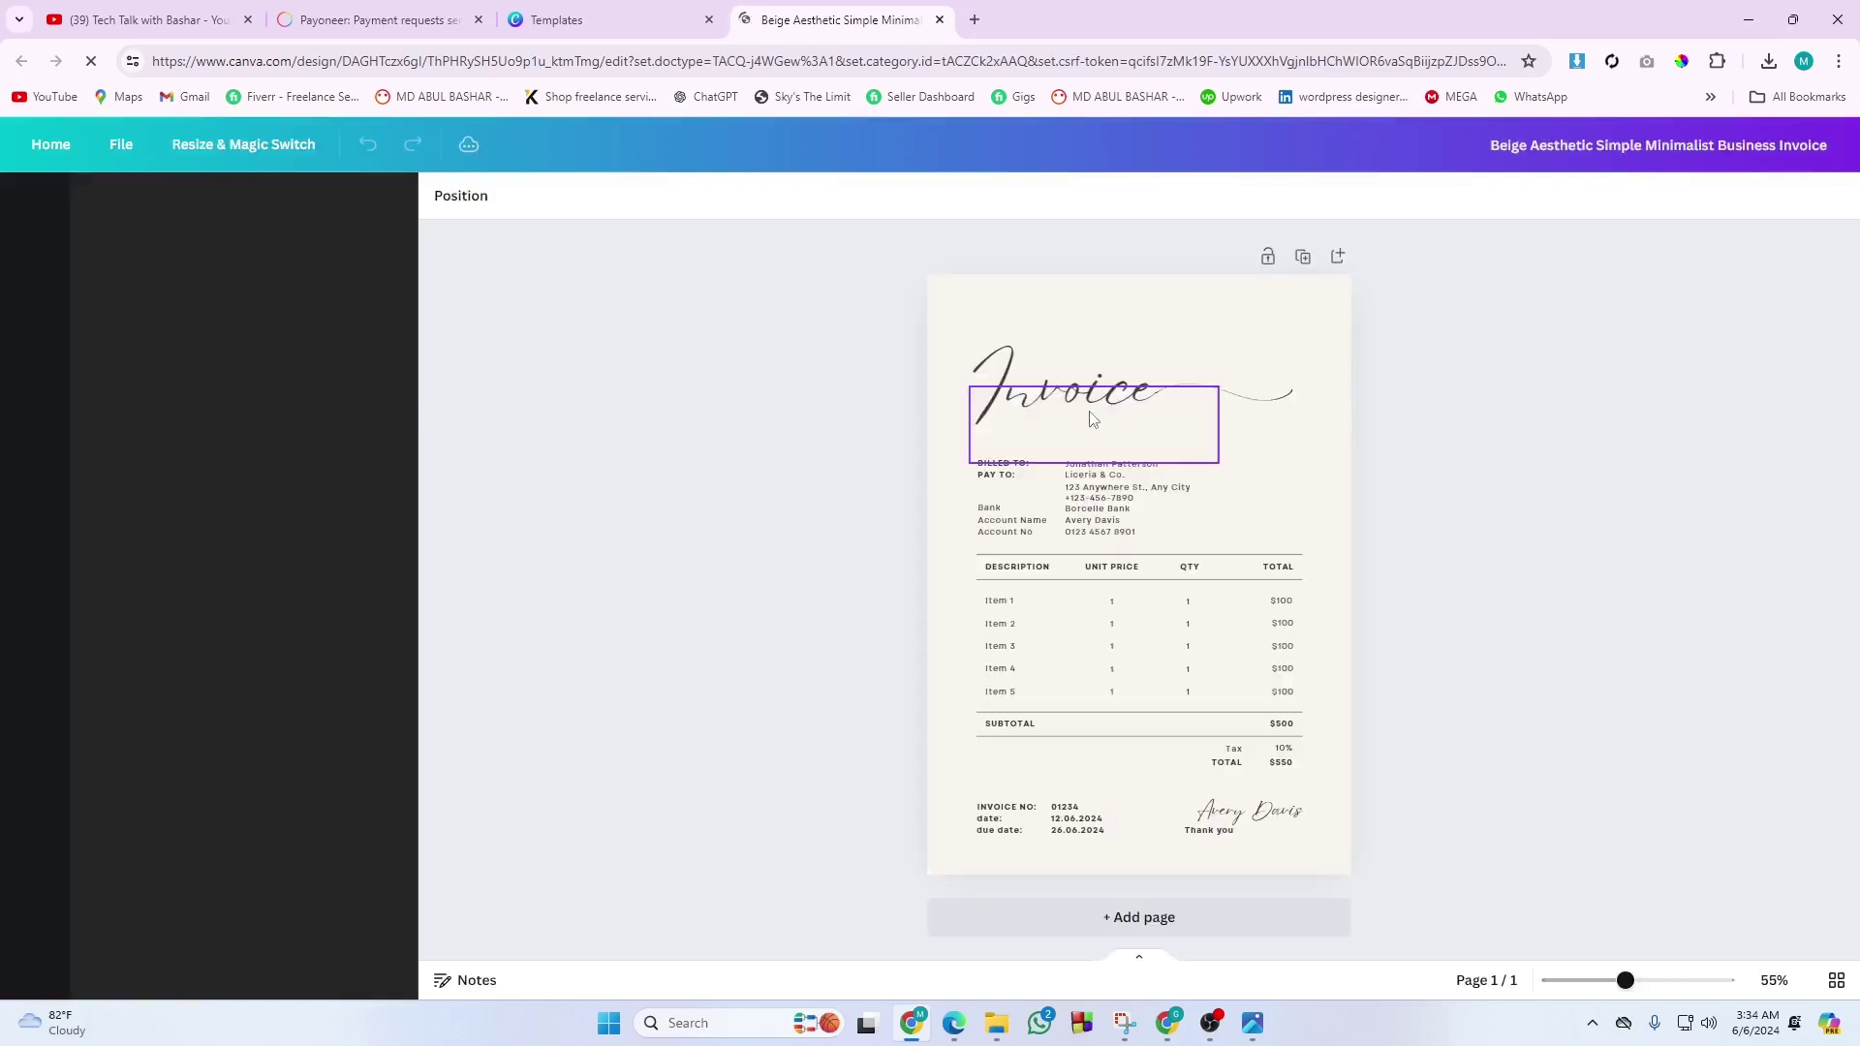
scroll(1214, 620, "up", 1)
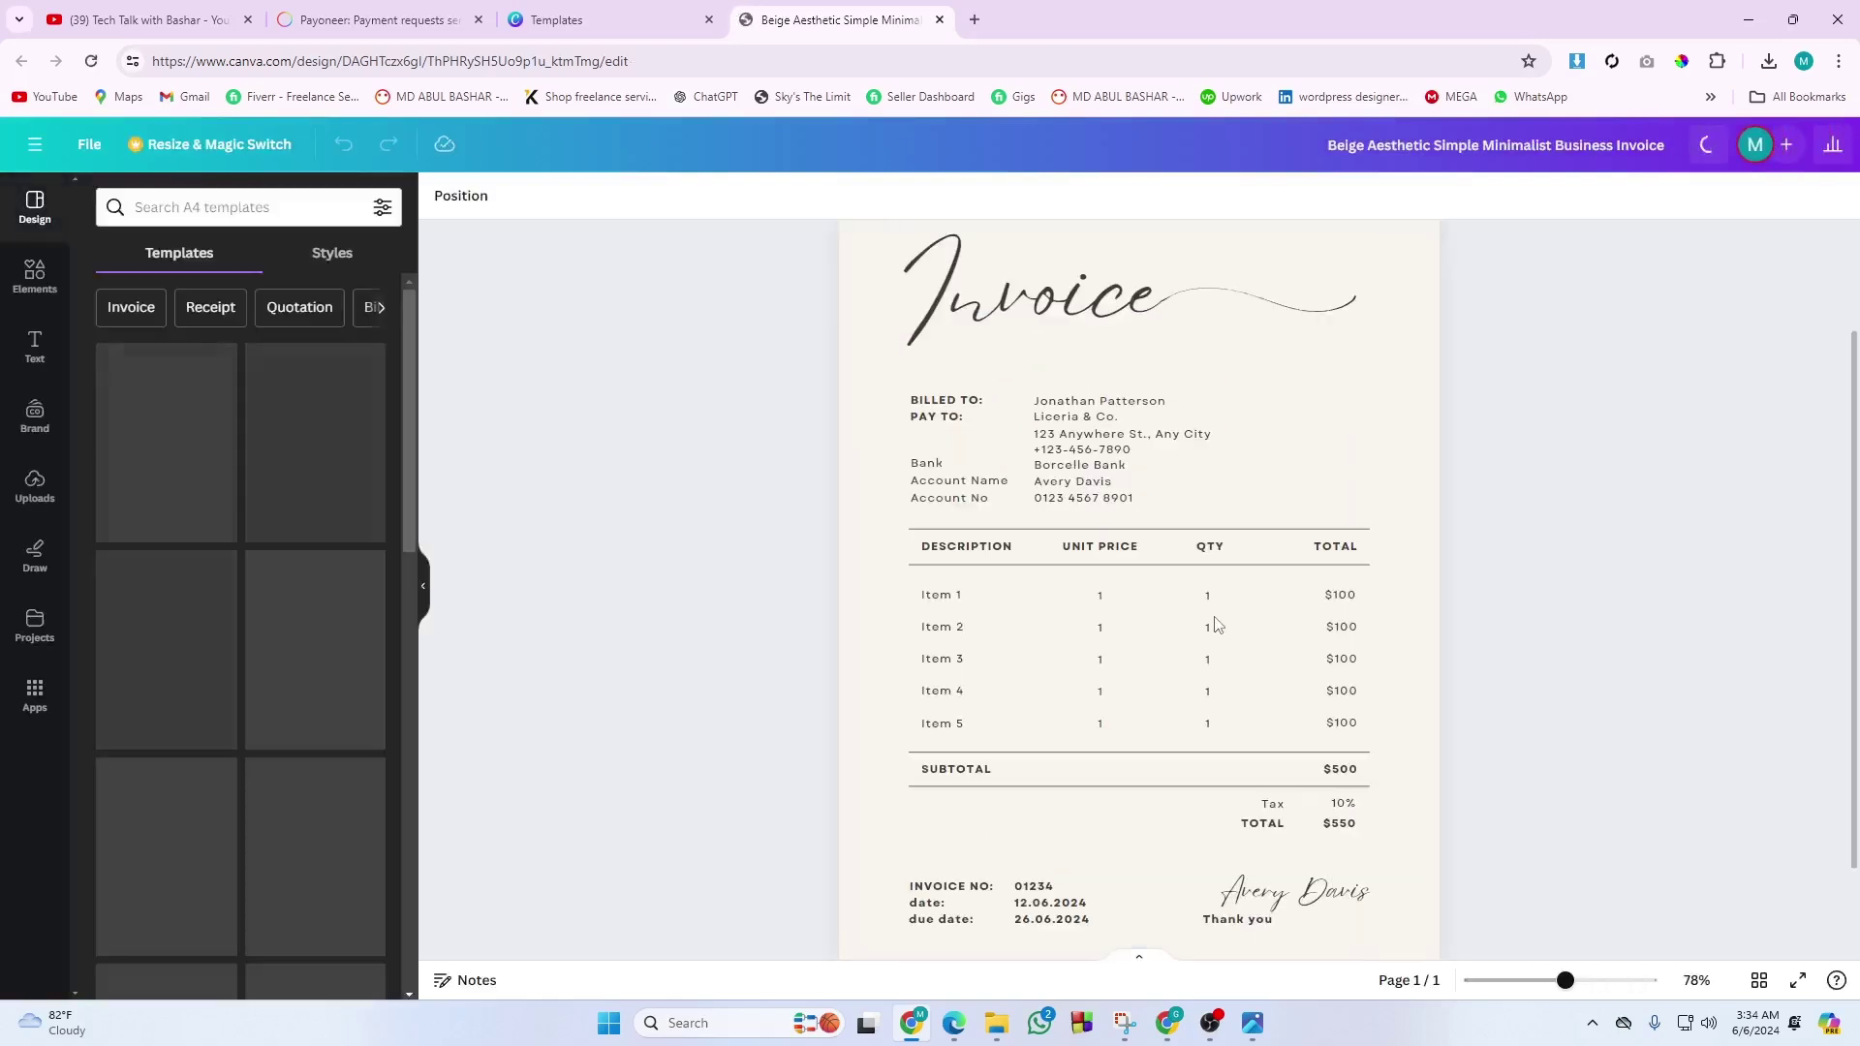
scroll(1214, 619, "up", 1)
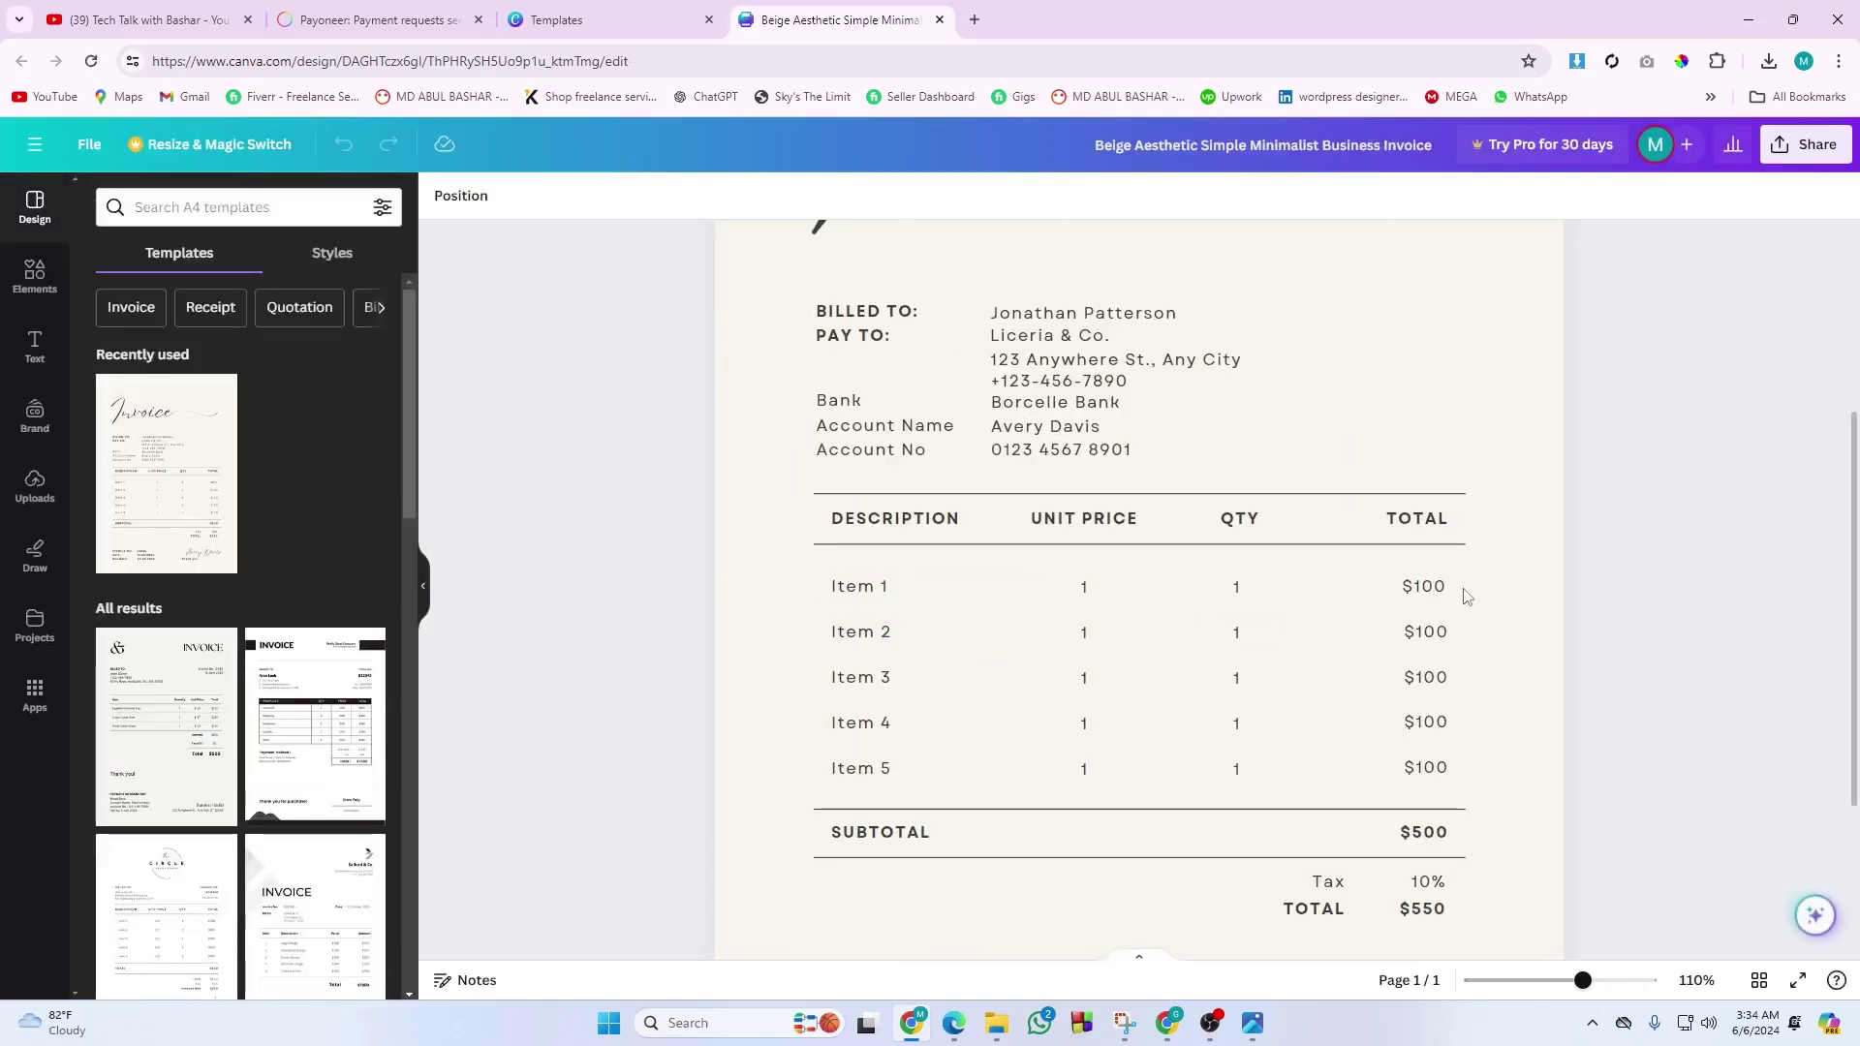
left_click(866, 598)
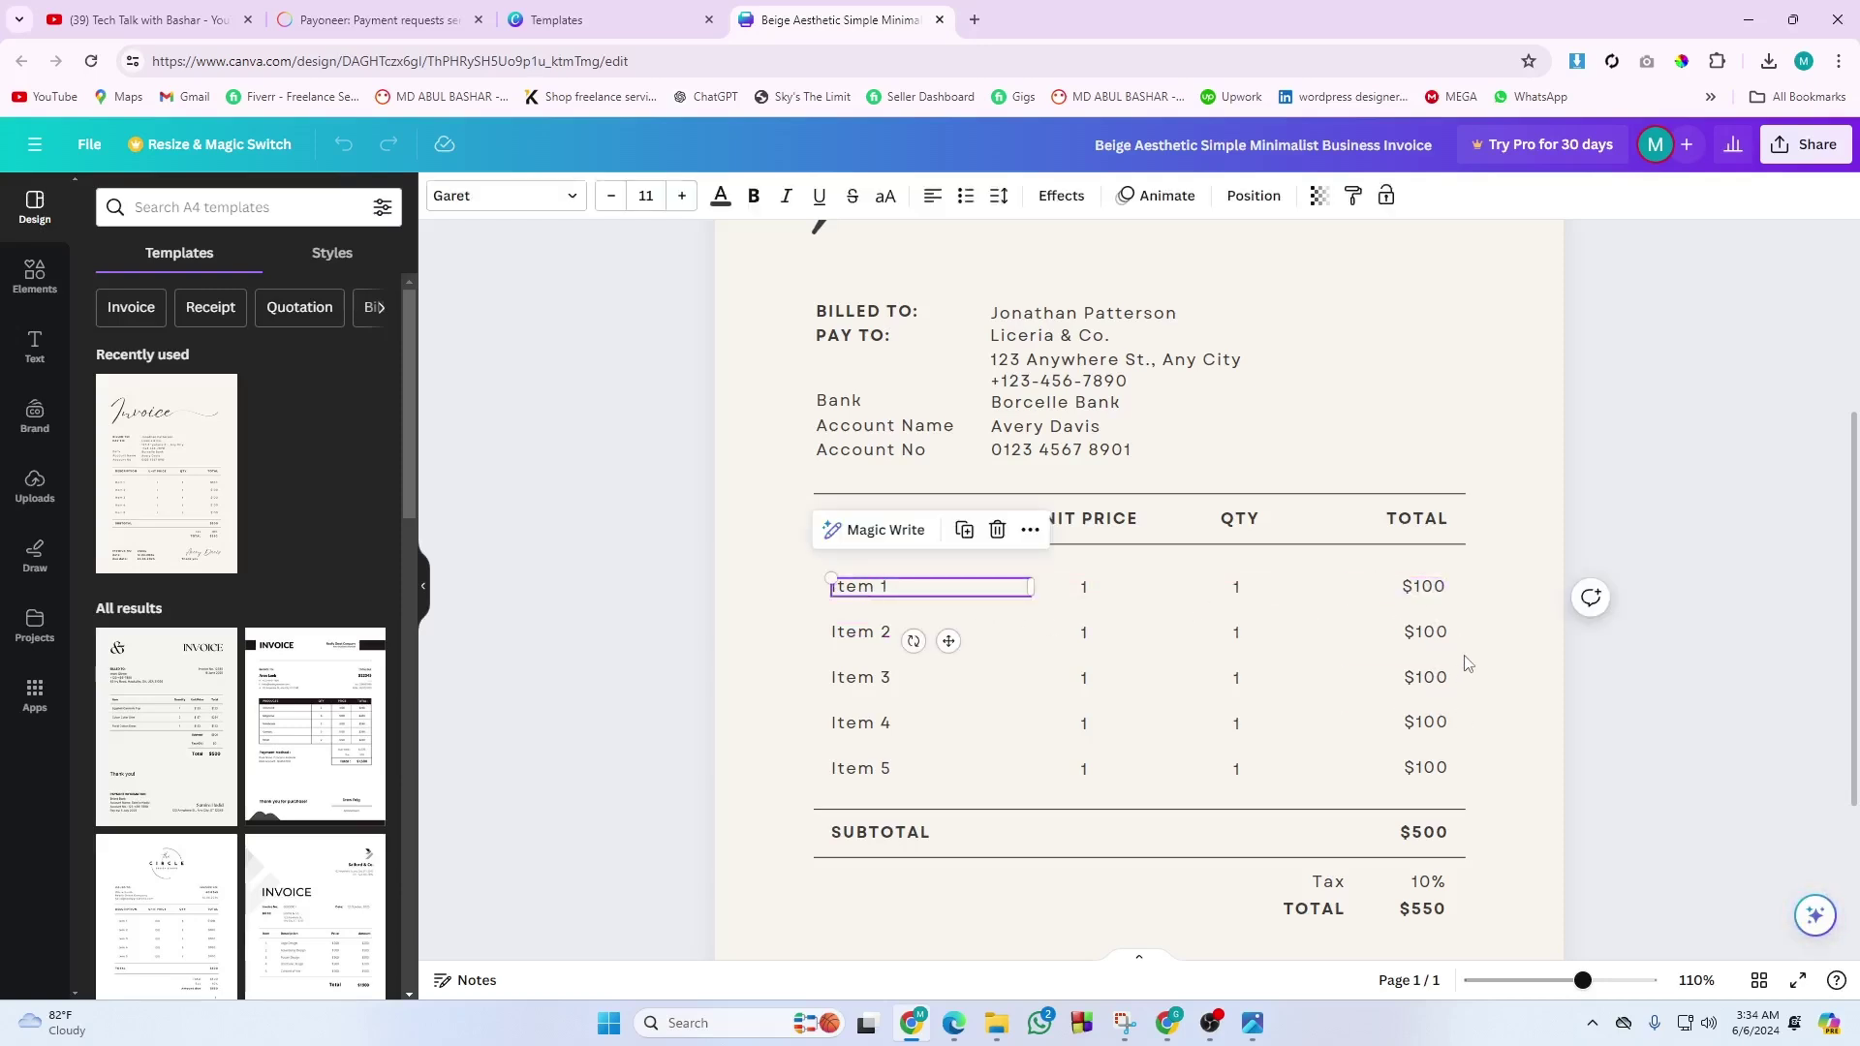
Download the invoice design as a PNG file.
left_click(1803, 144)
left_click(1575, 638)
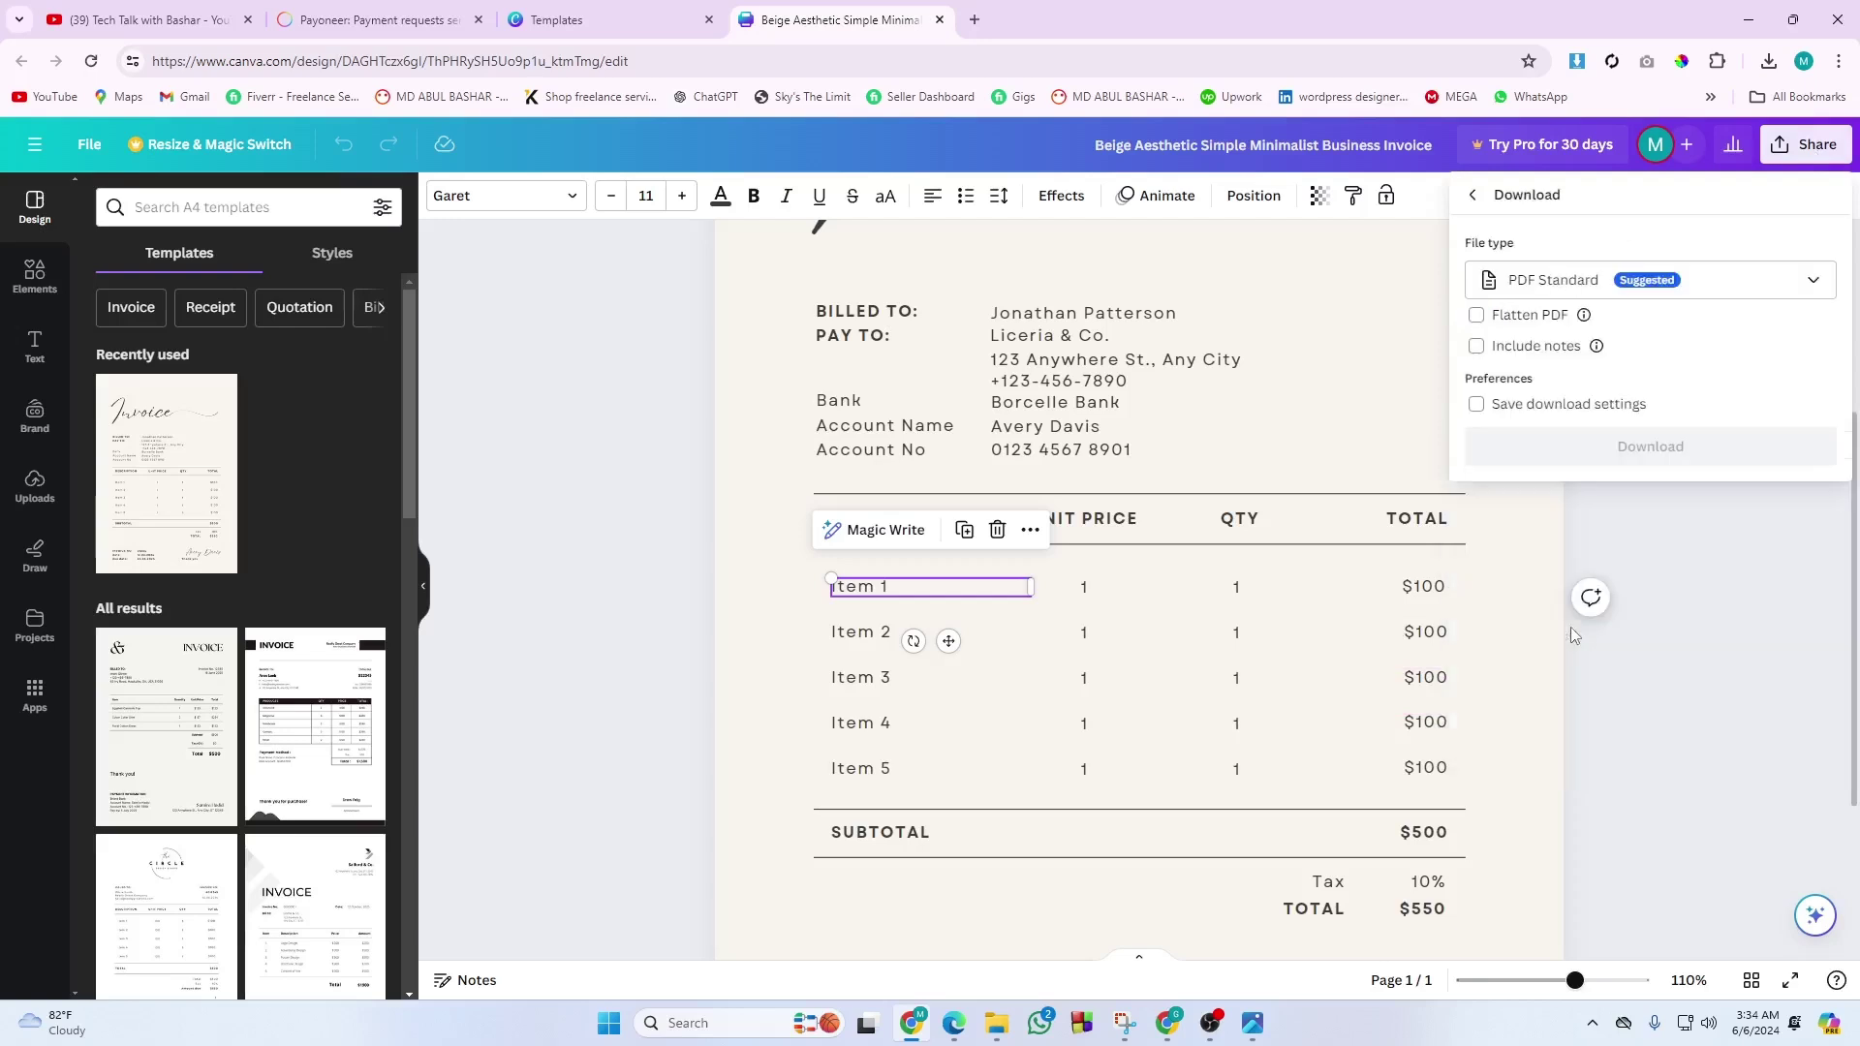
left_click(1589, 287)
left_click(1536, 412)
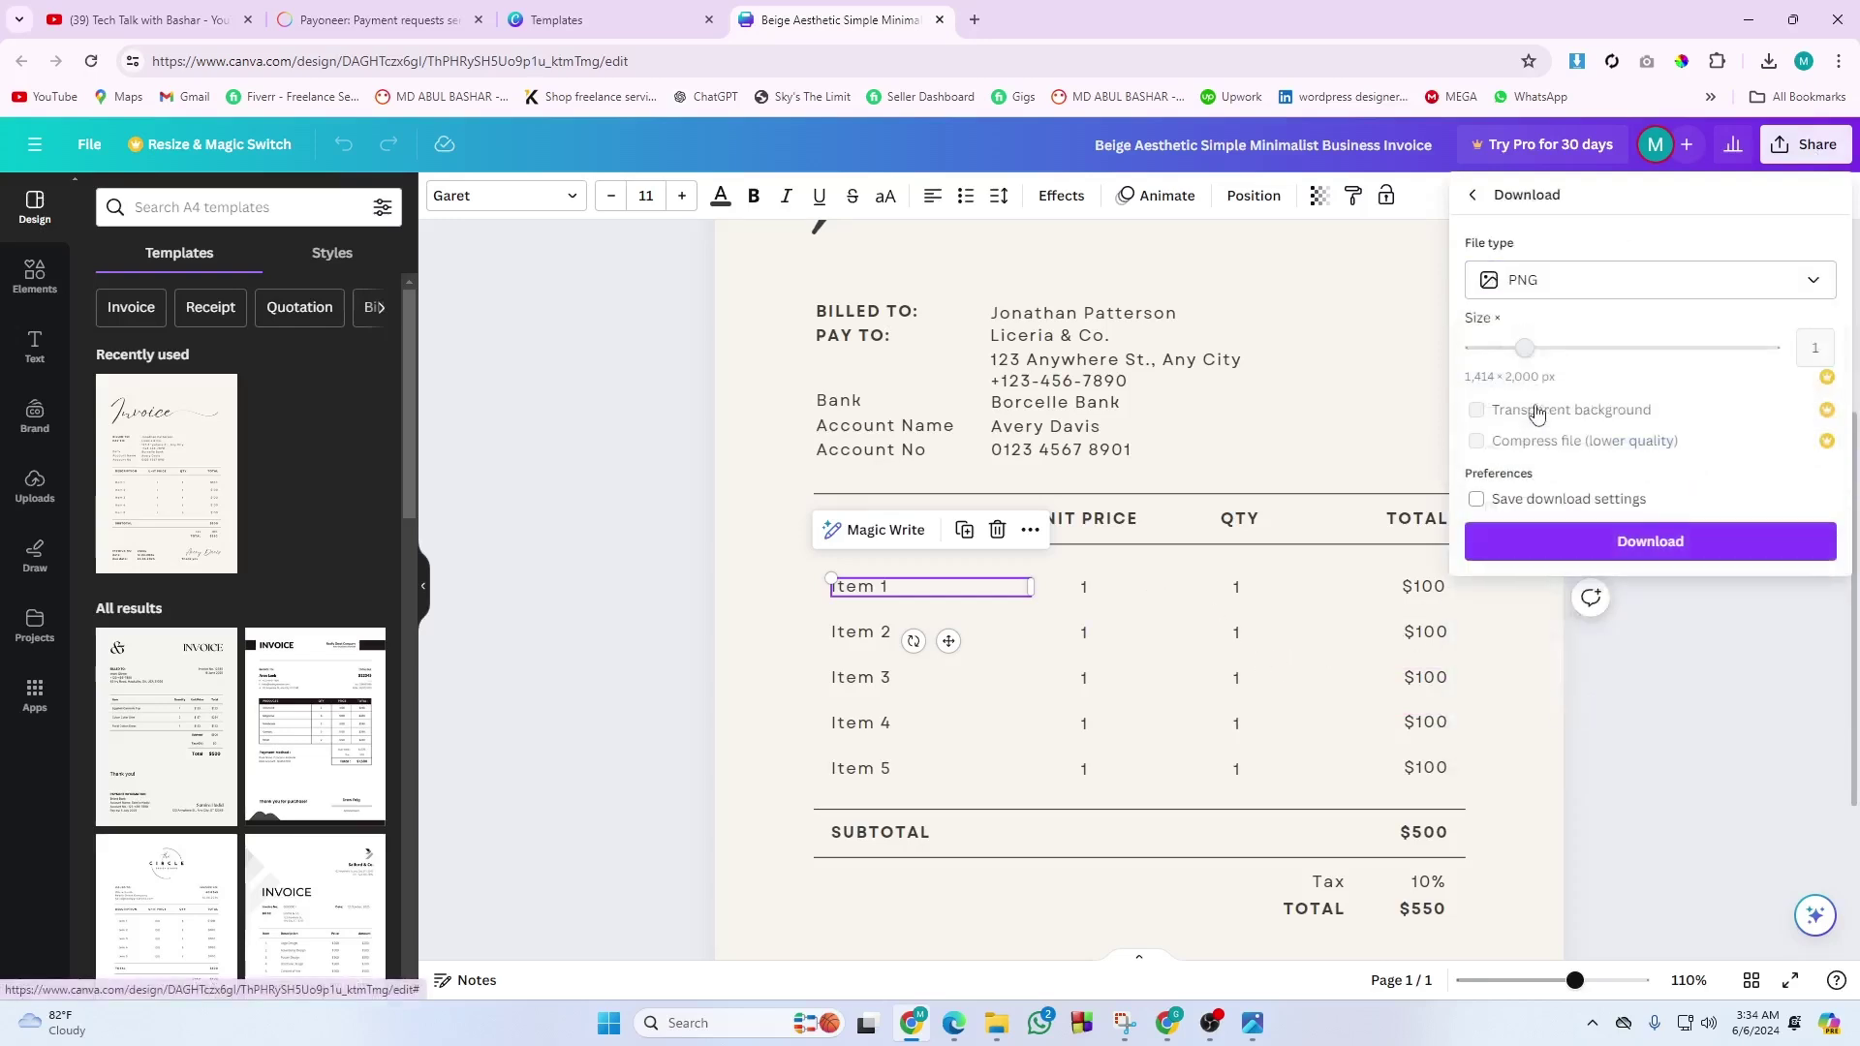
left_click(1561, 538)
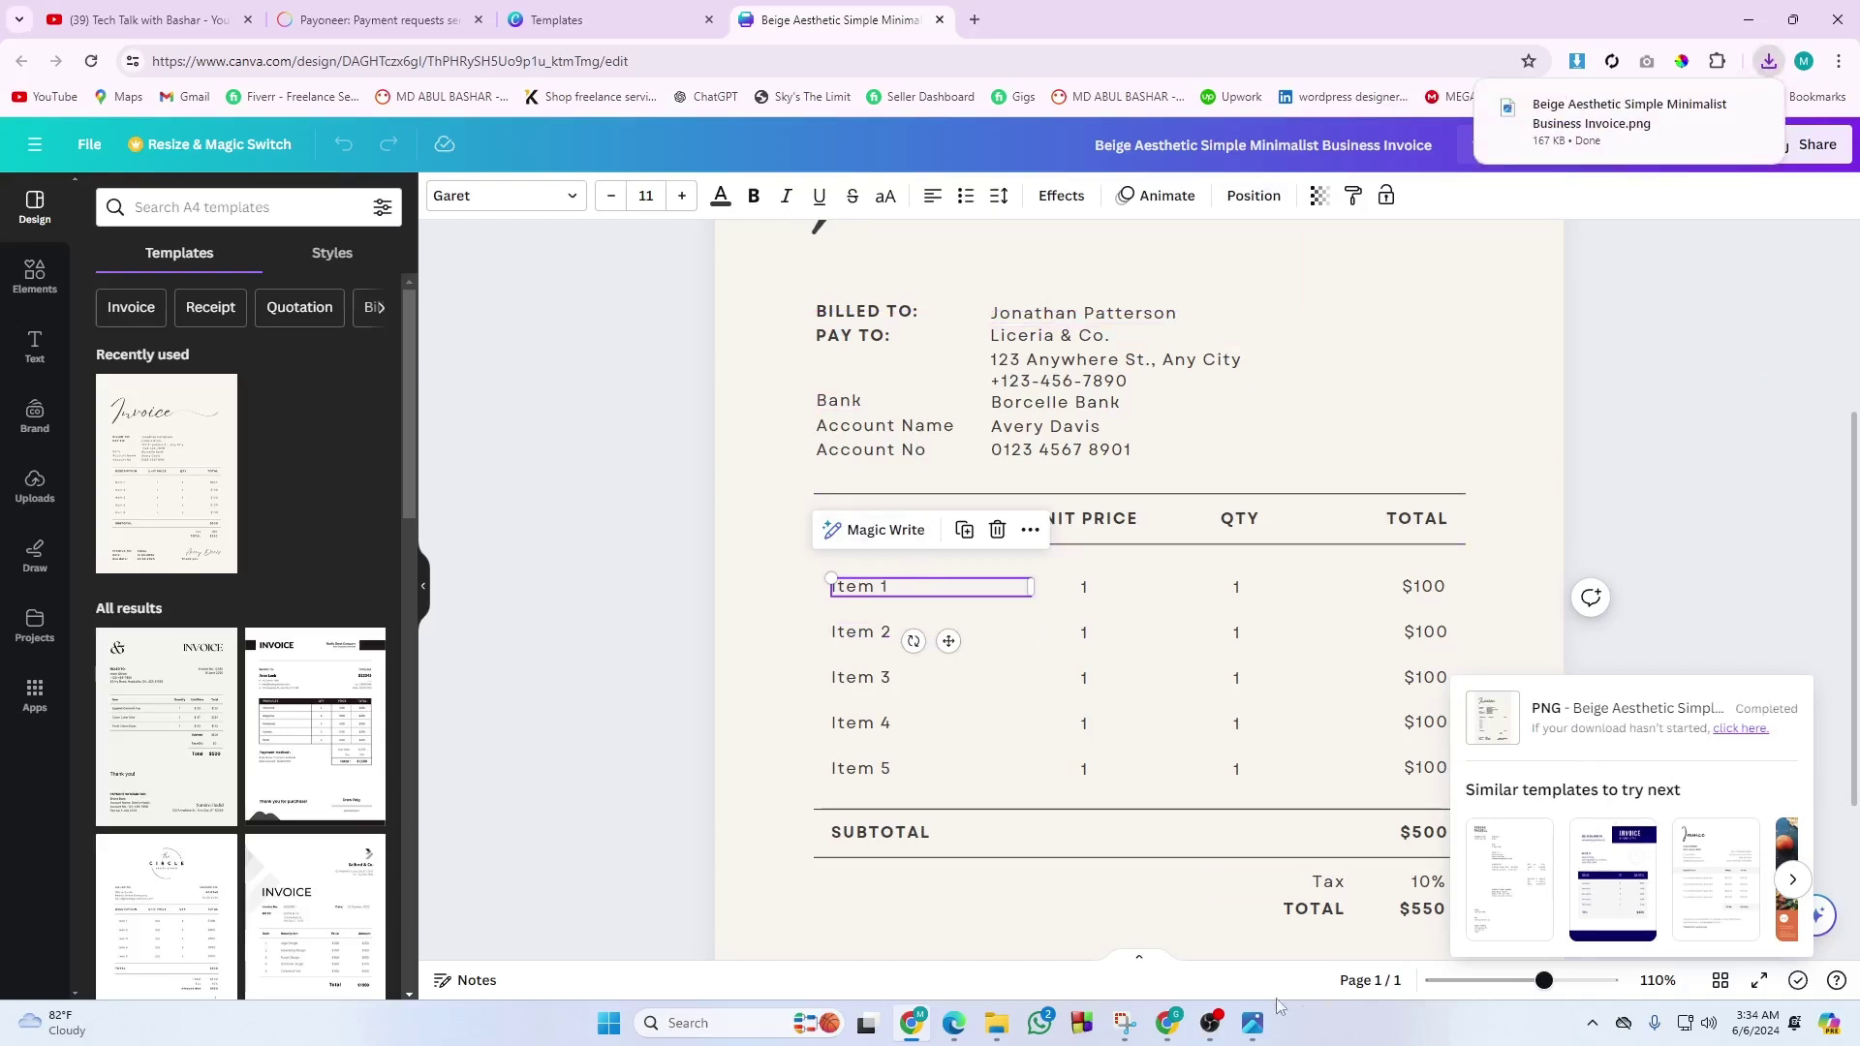
left_click(377, 19)
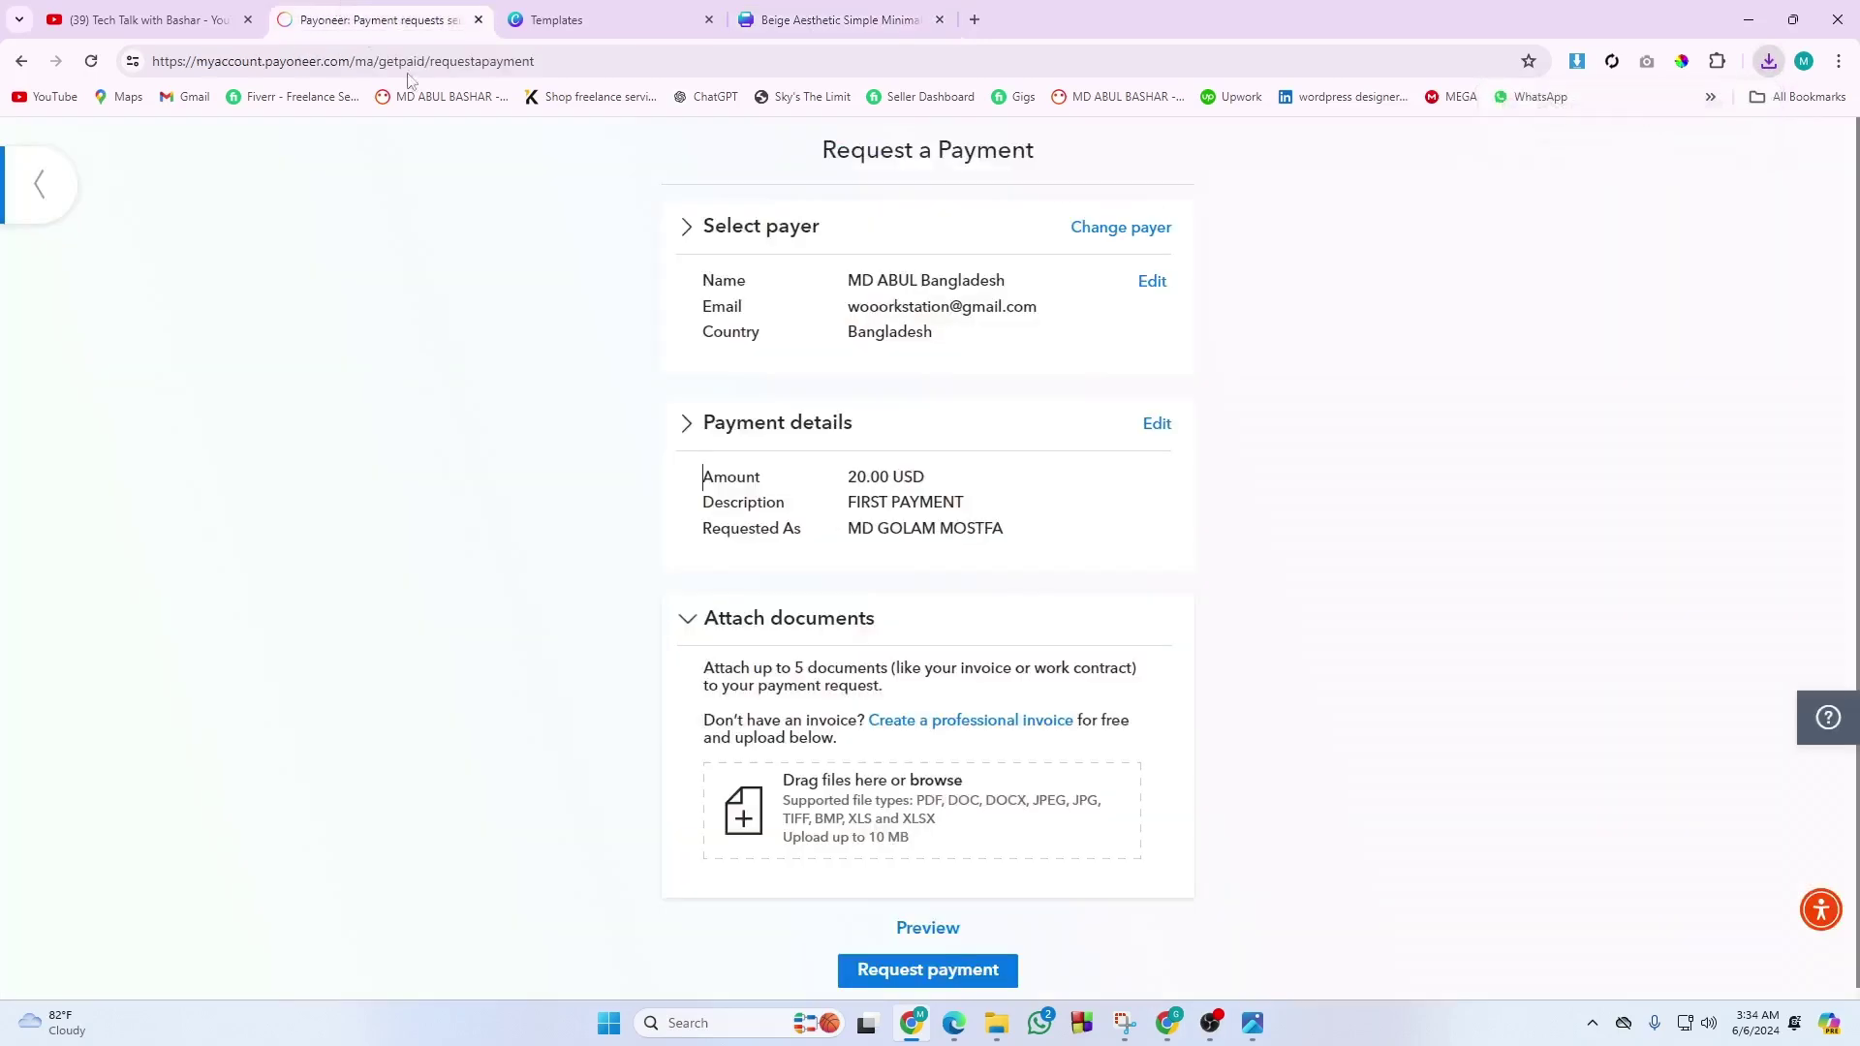
Attach the Beige Aesthetic invoice PNG, remove it again, and submit the 20.00 USD request.
left_click(936, 780)
double_click(239, 263)
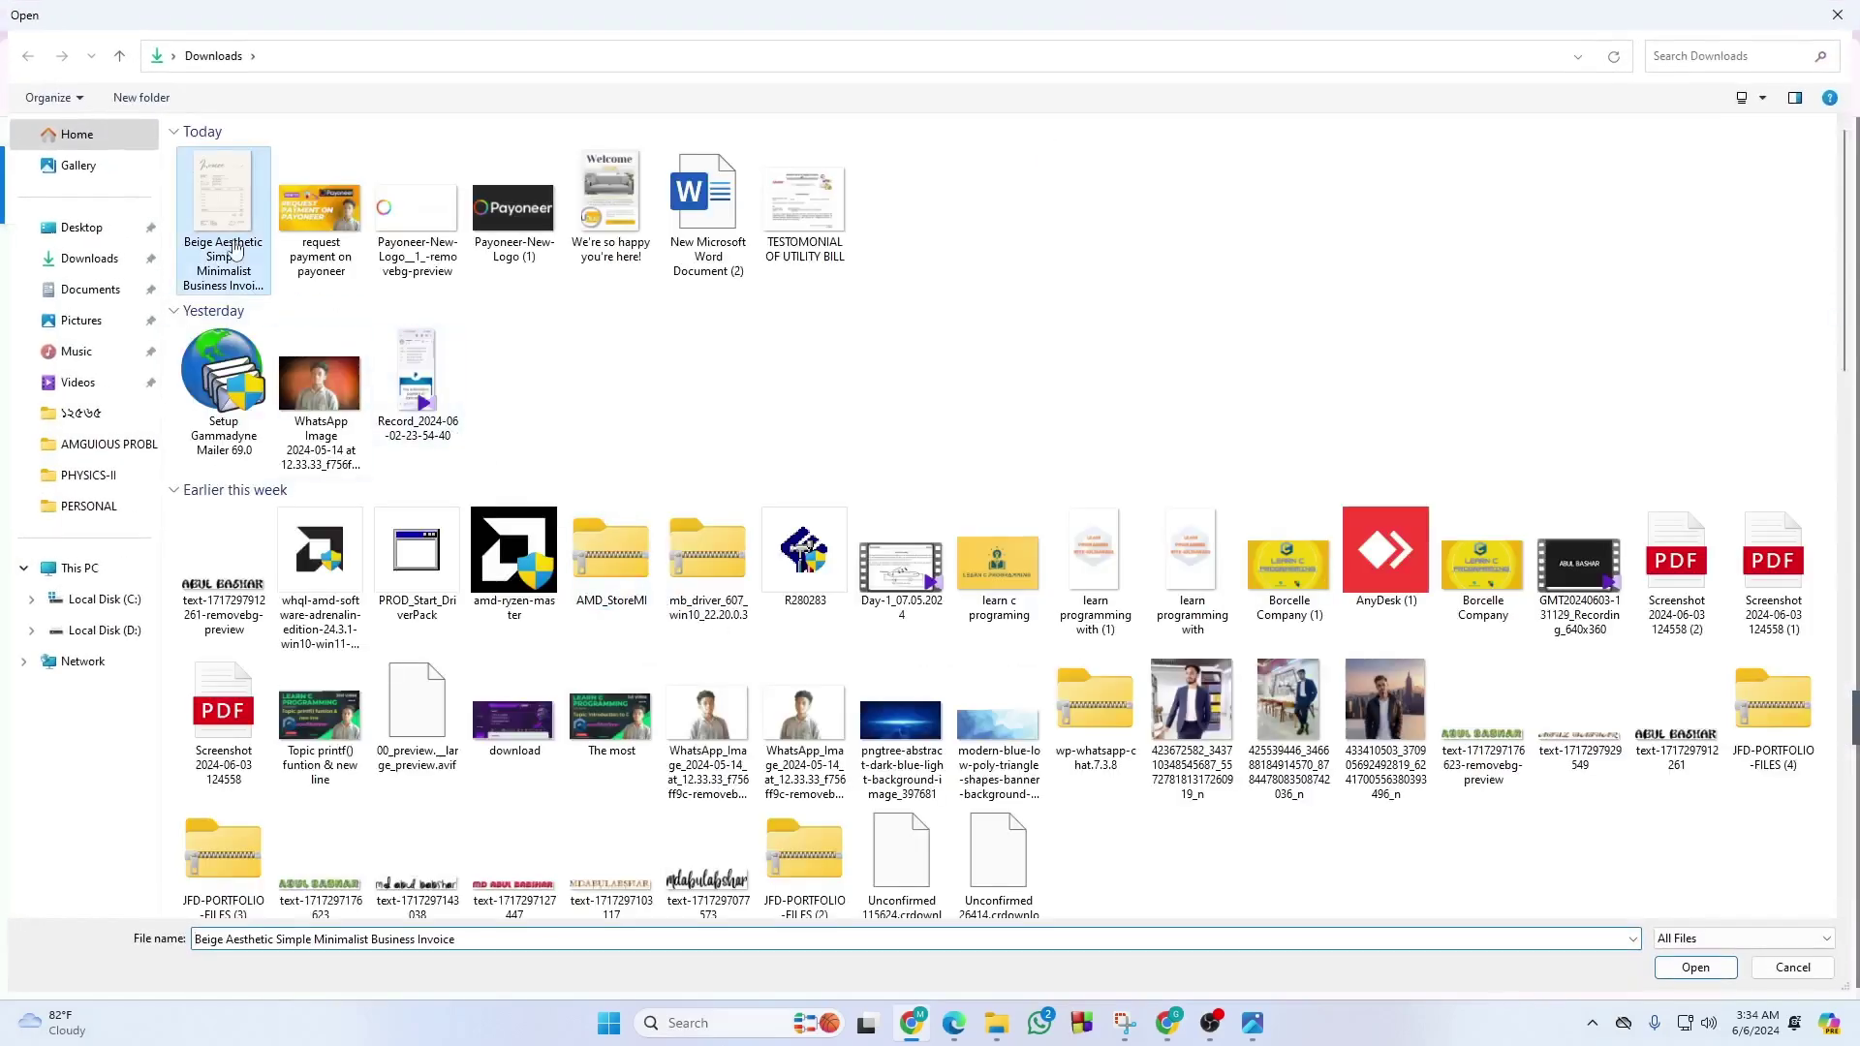
scroll(1095, 849, "down", 1)
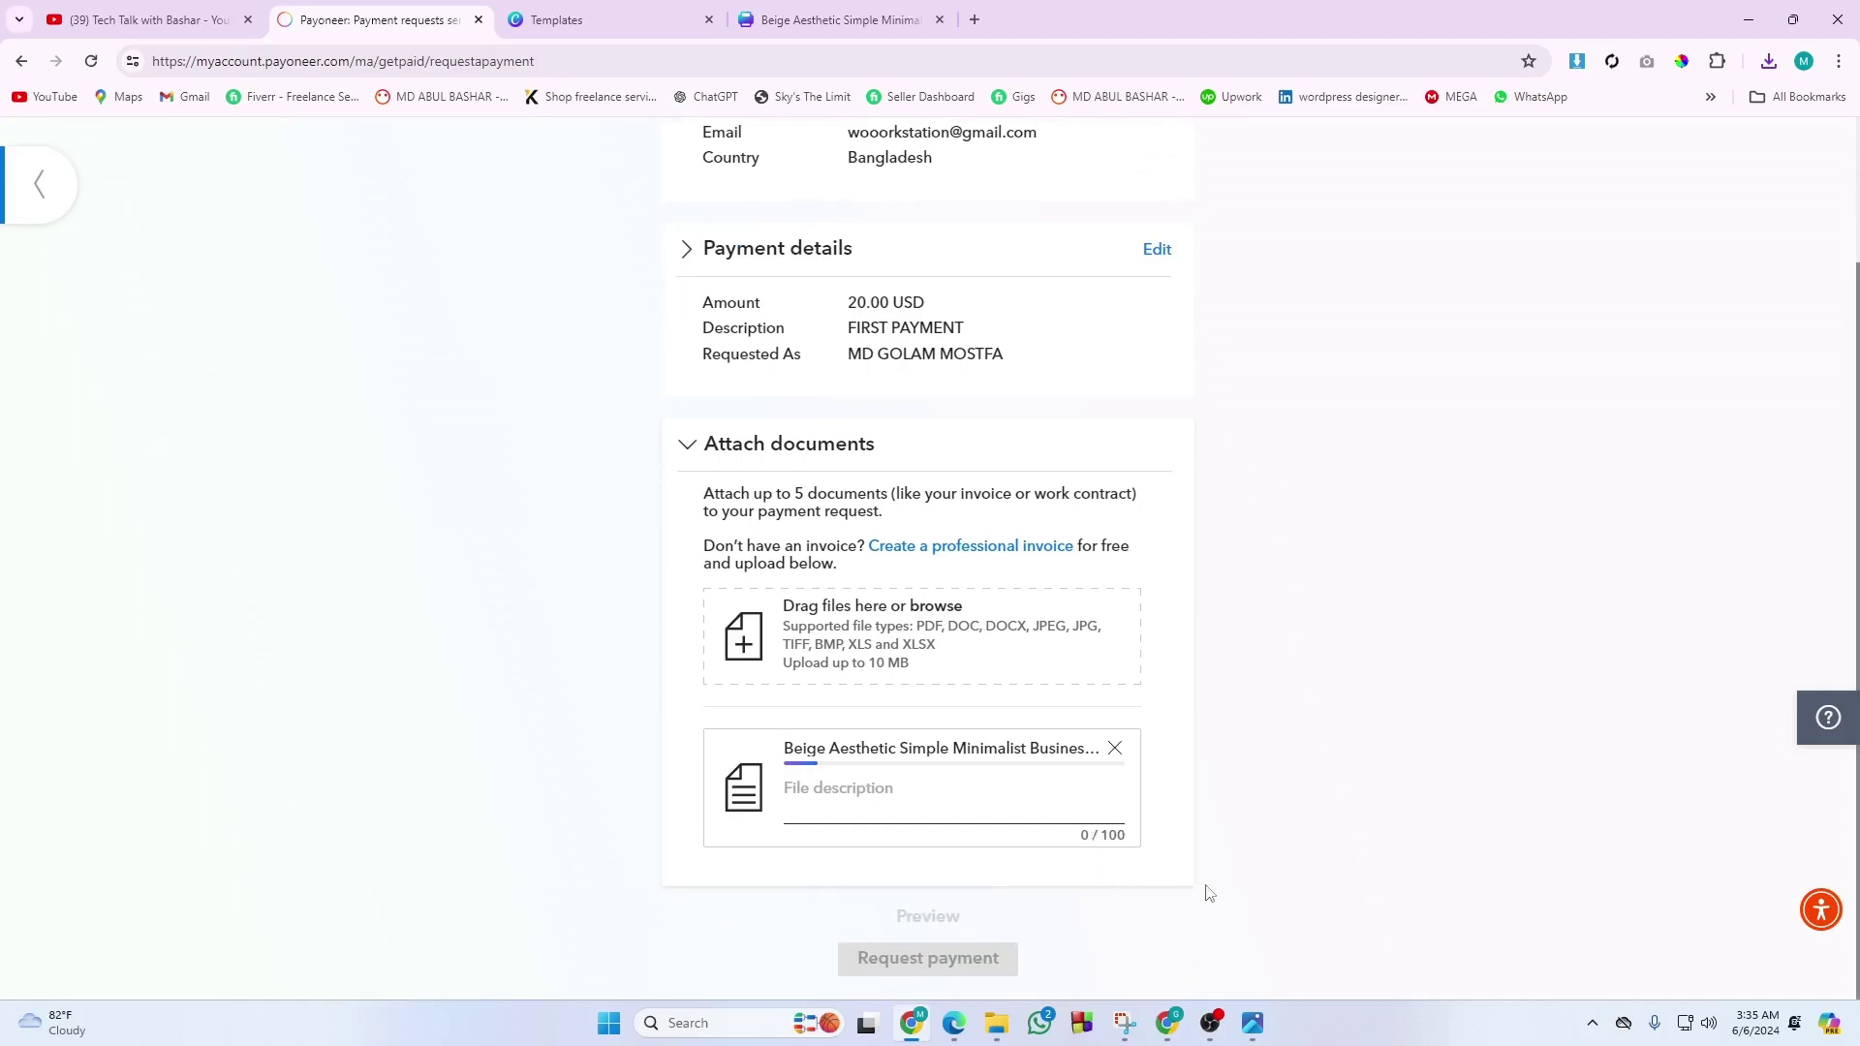
left_click(843, 807)
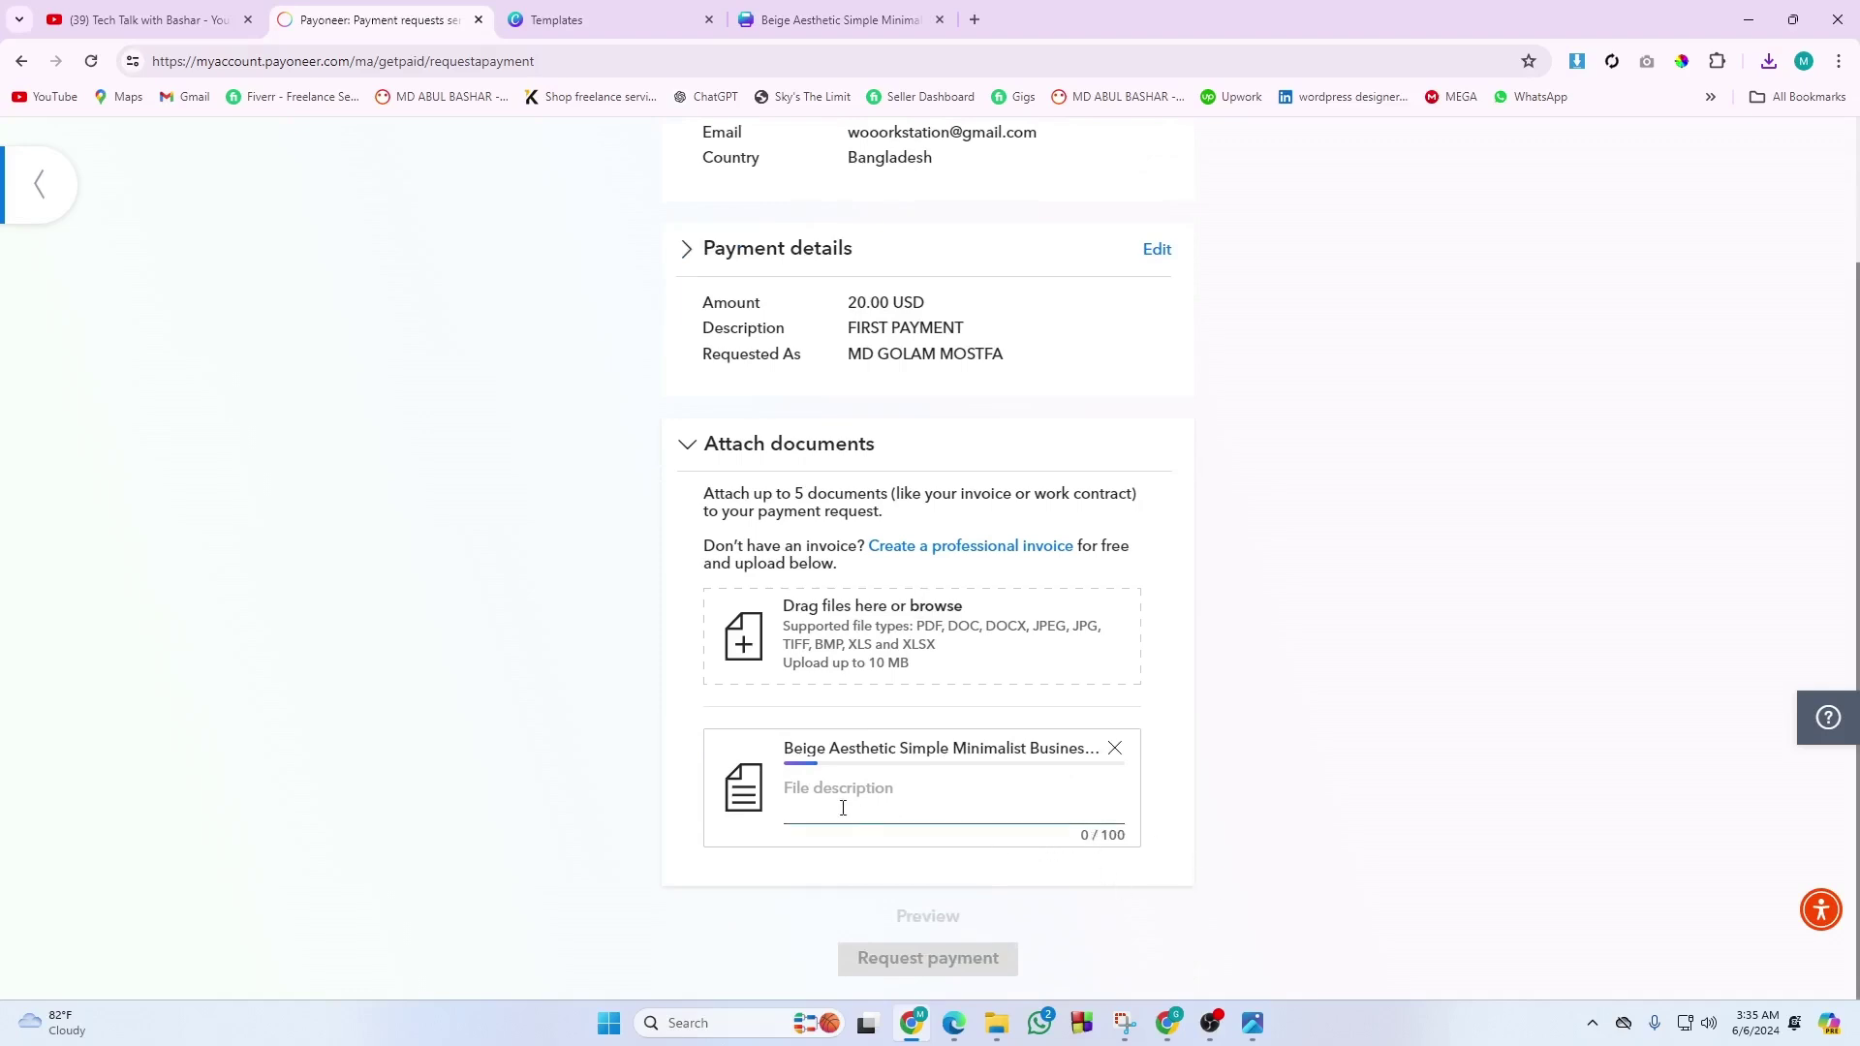
left_click(1115, 752)
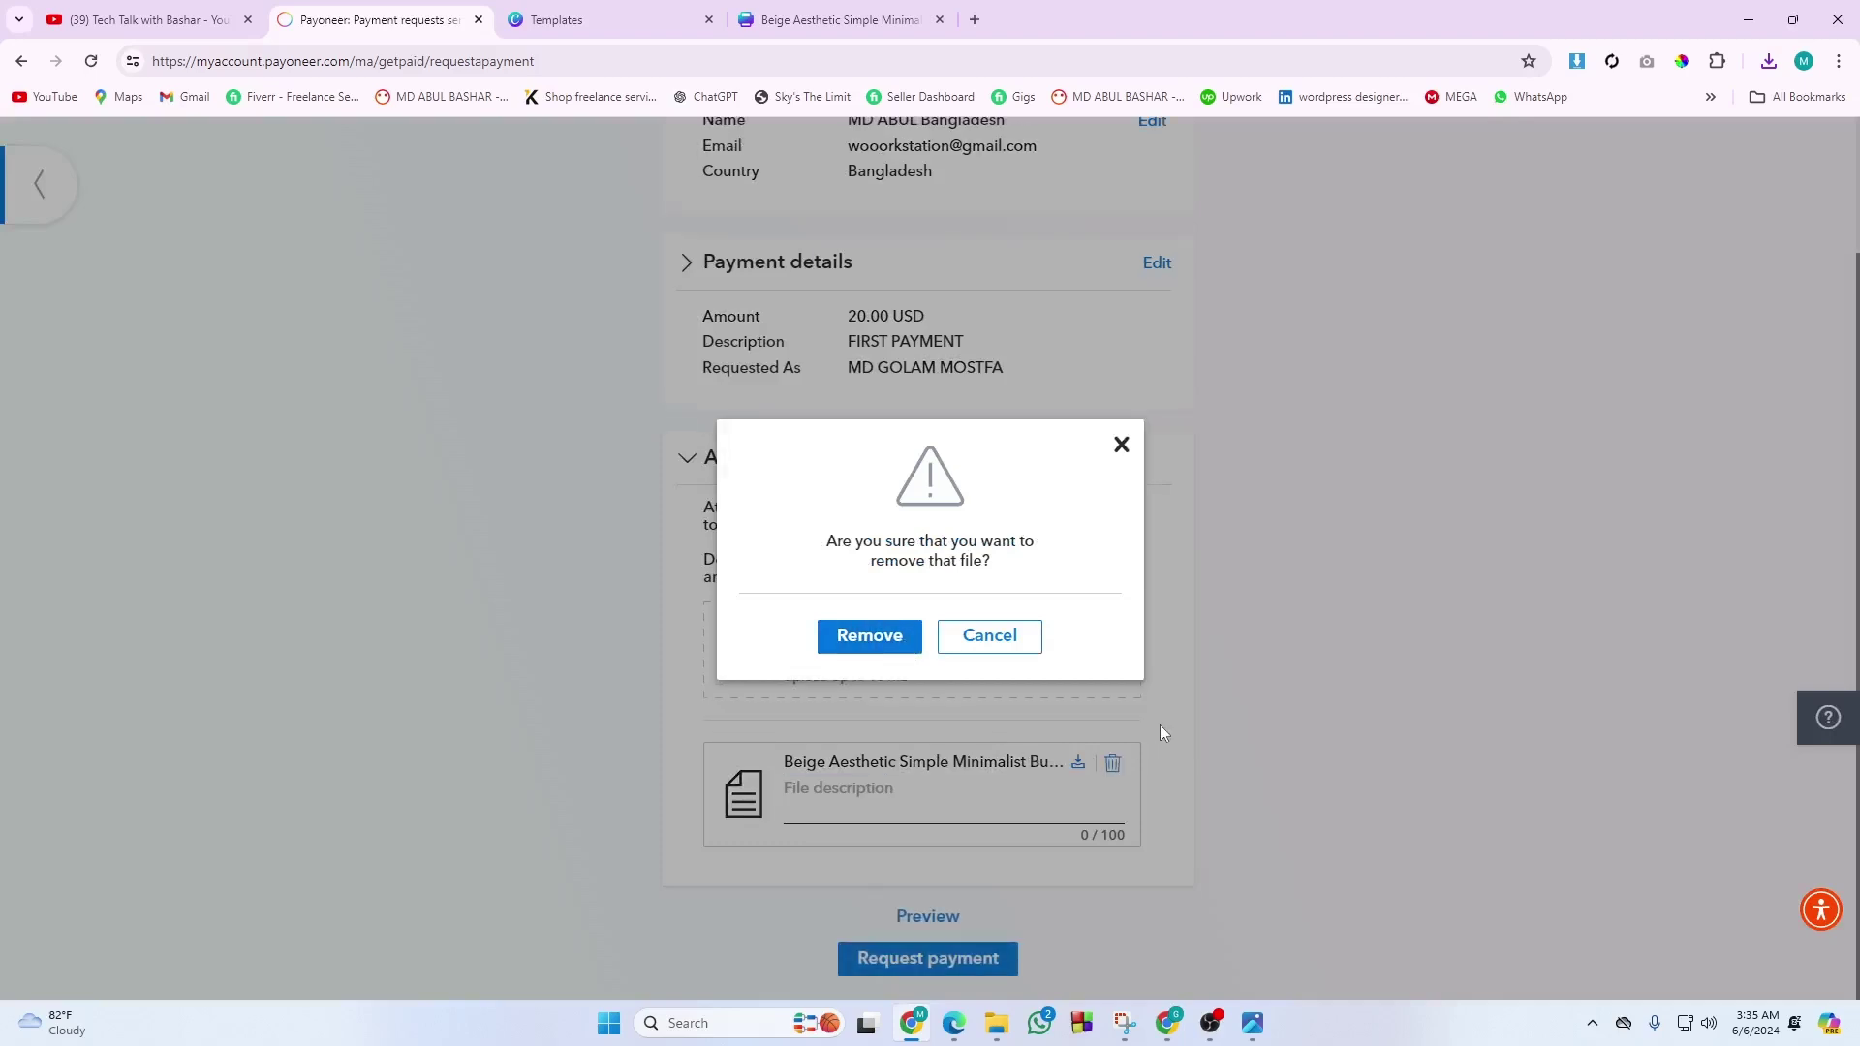
left_click(869, 640)
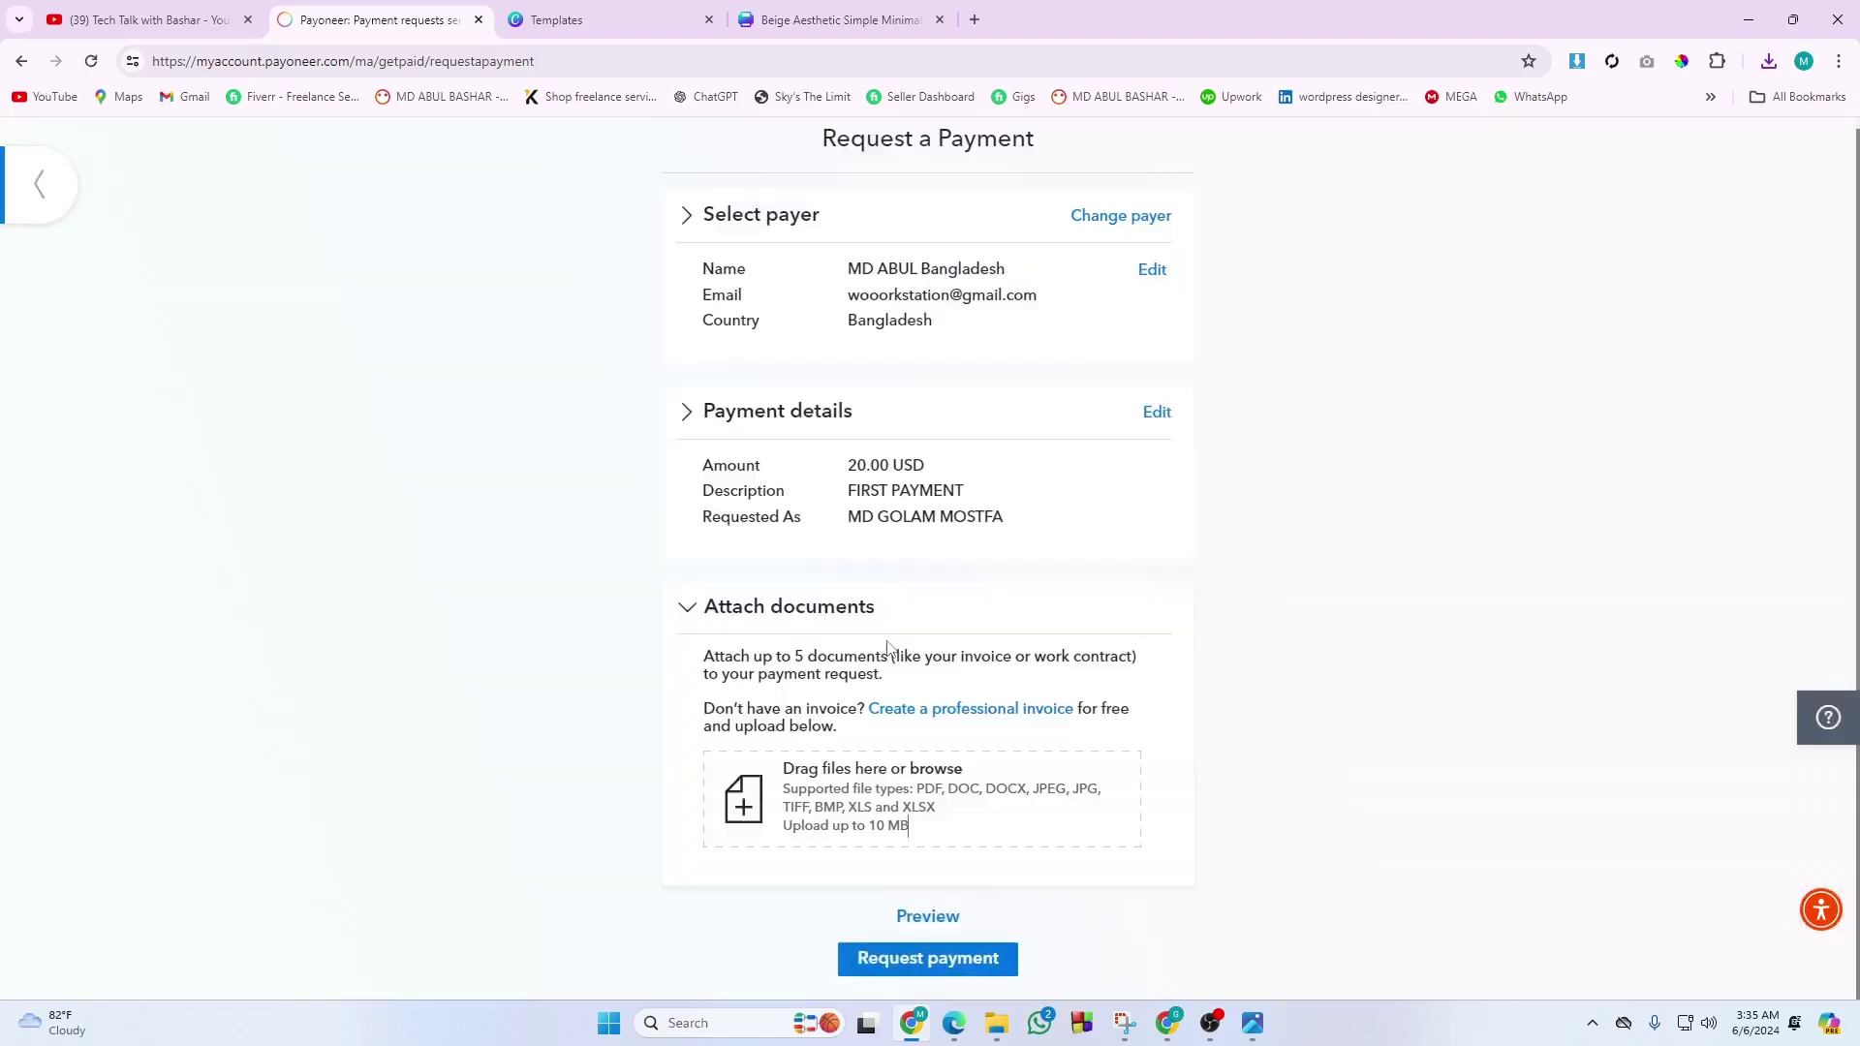
left_click(932, 959)
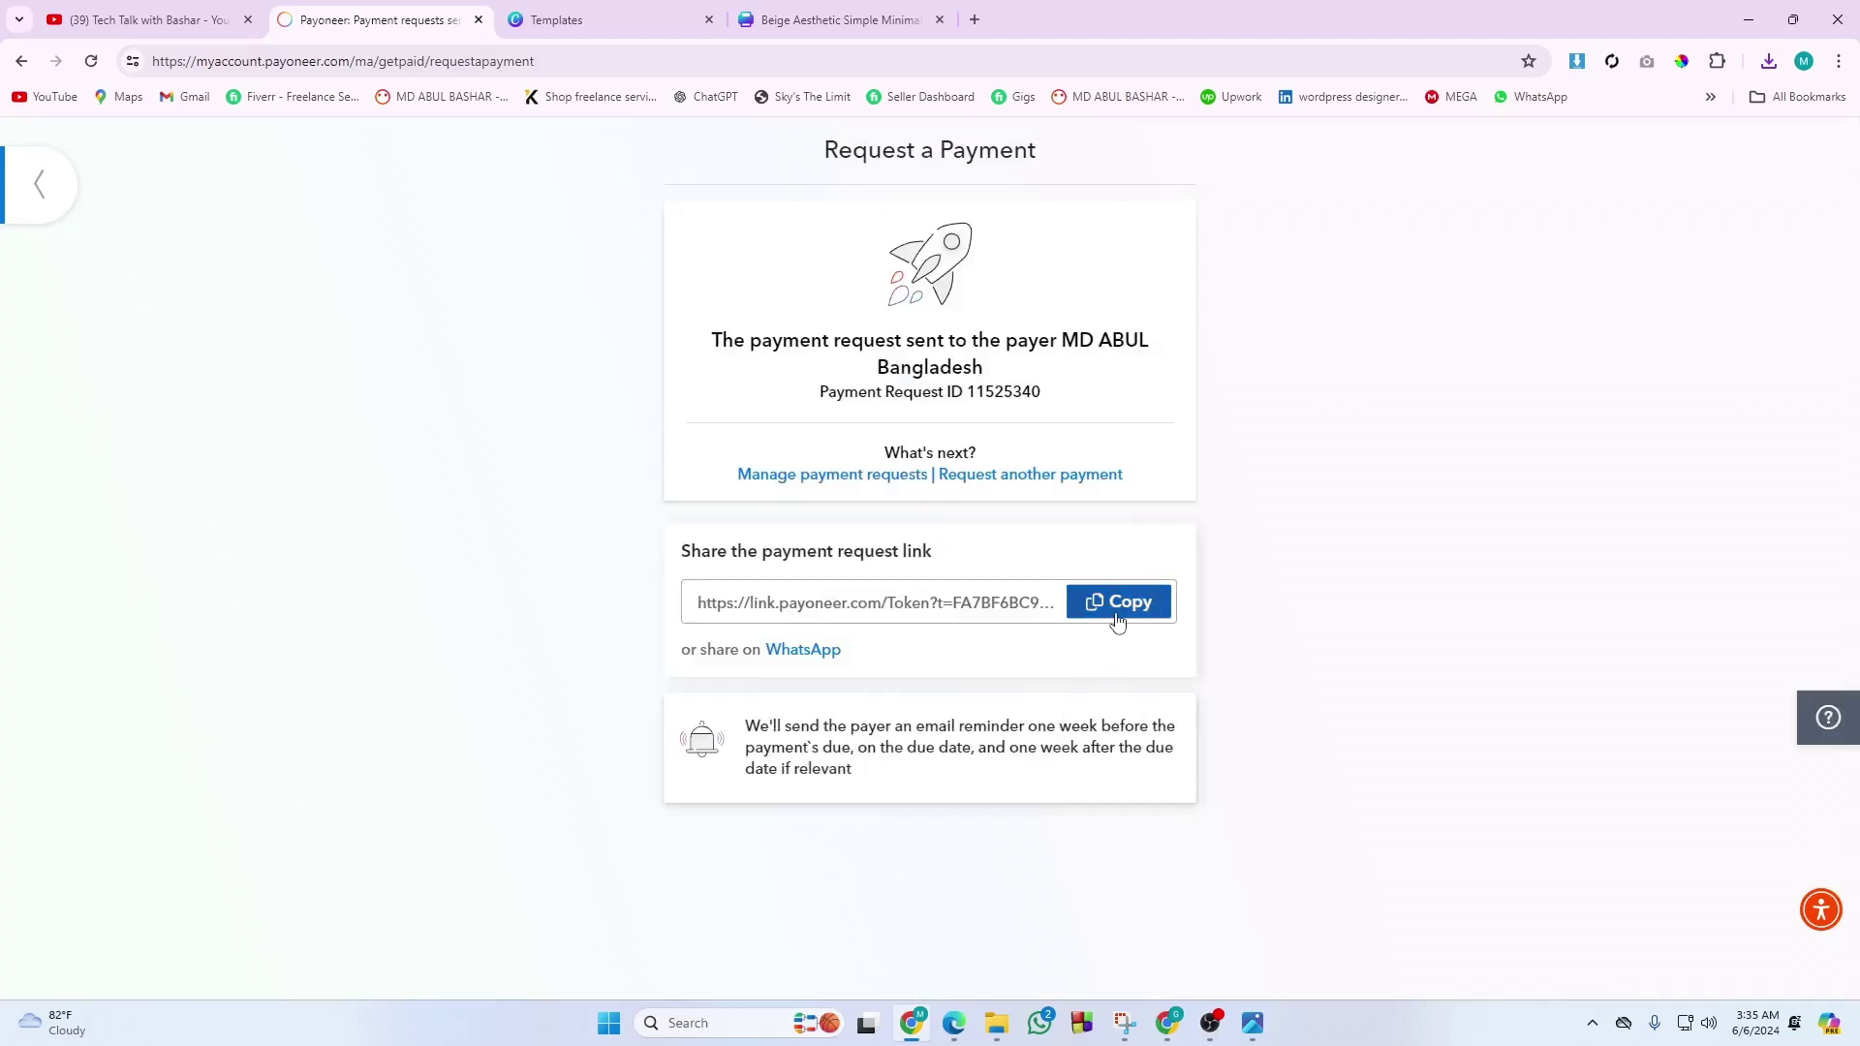
Copy the payment request's shareable link and bring the other Chrome window forward.
left_click(1119, 617)
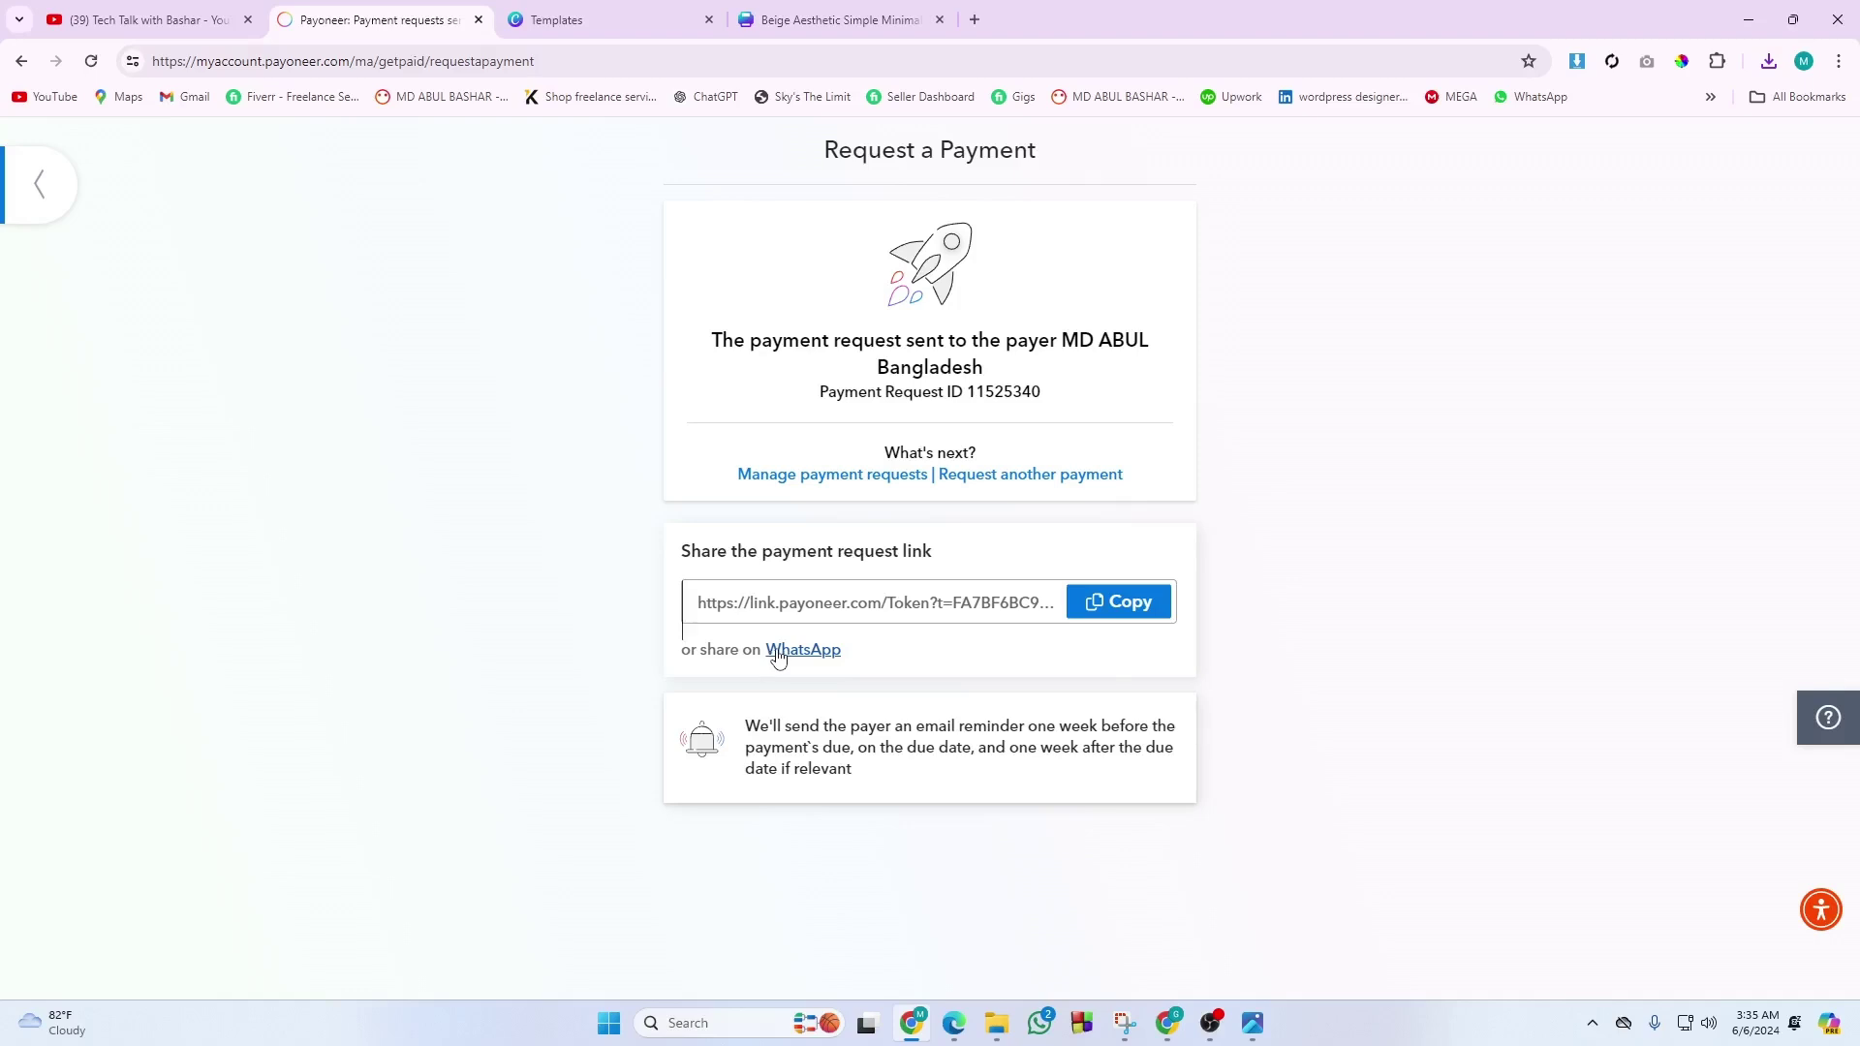
left_click(1095, 605)
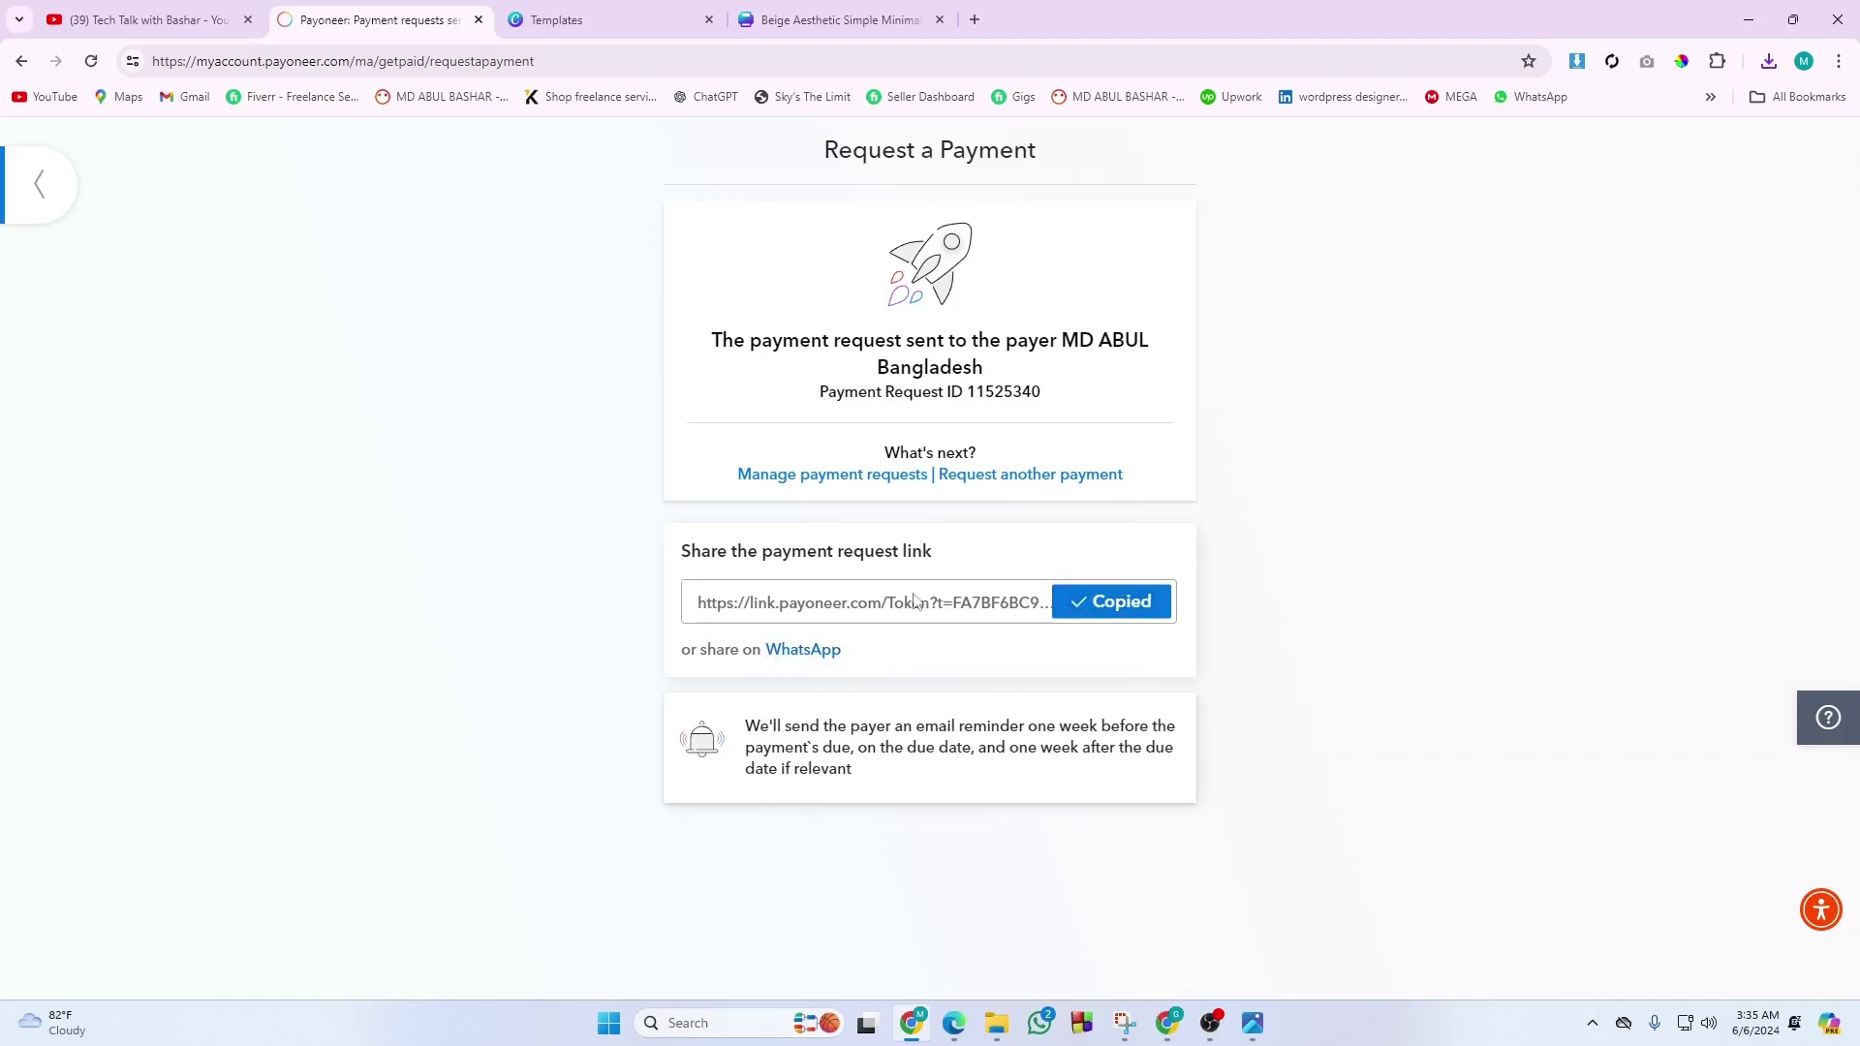
left_click(1124, 612)
left_click(1168, 1022)
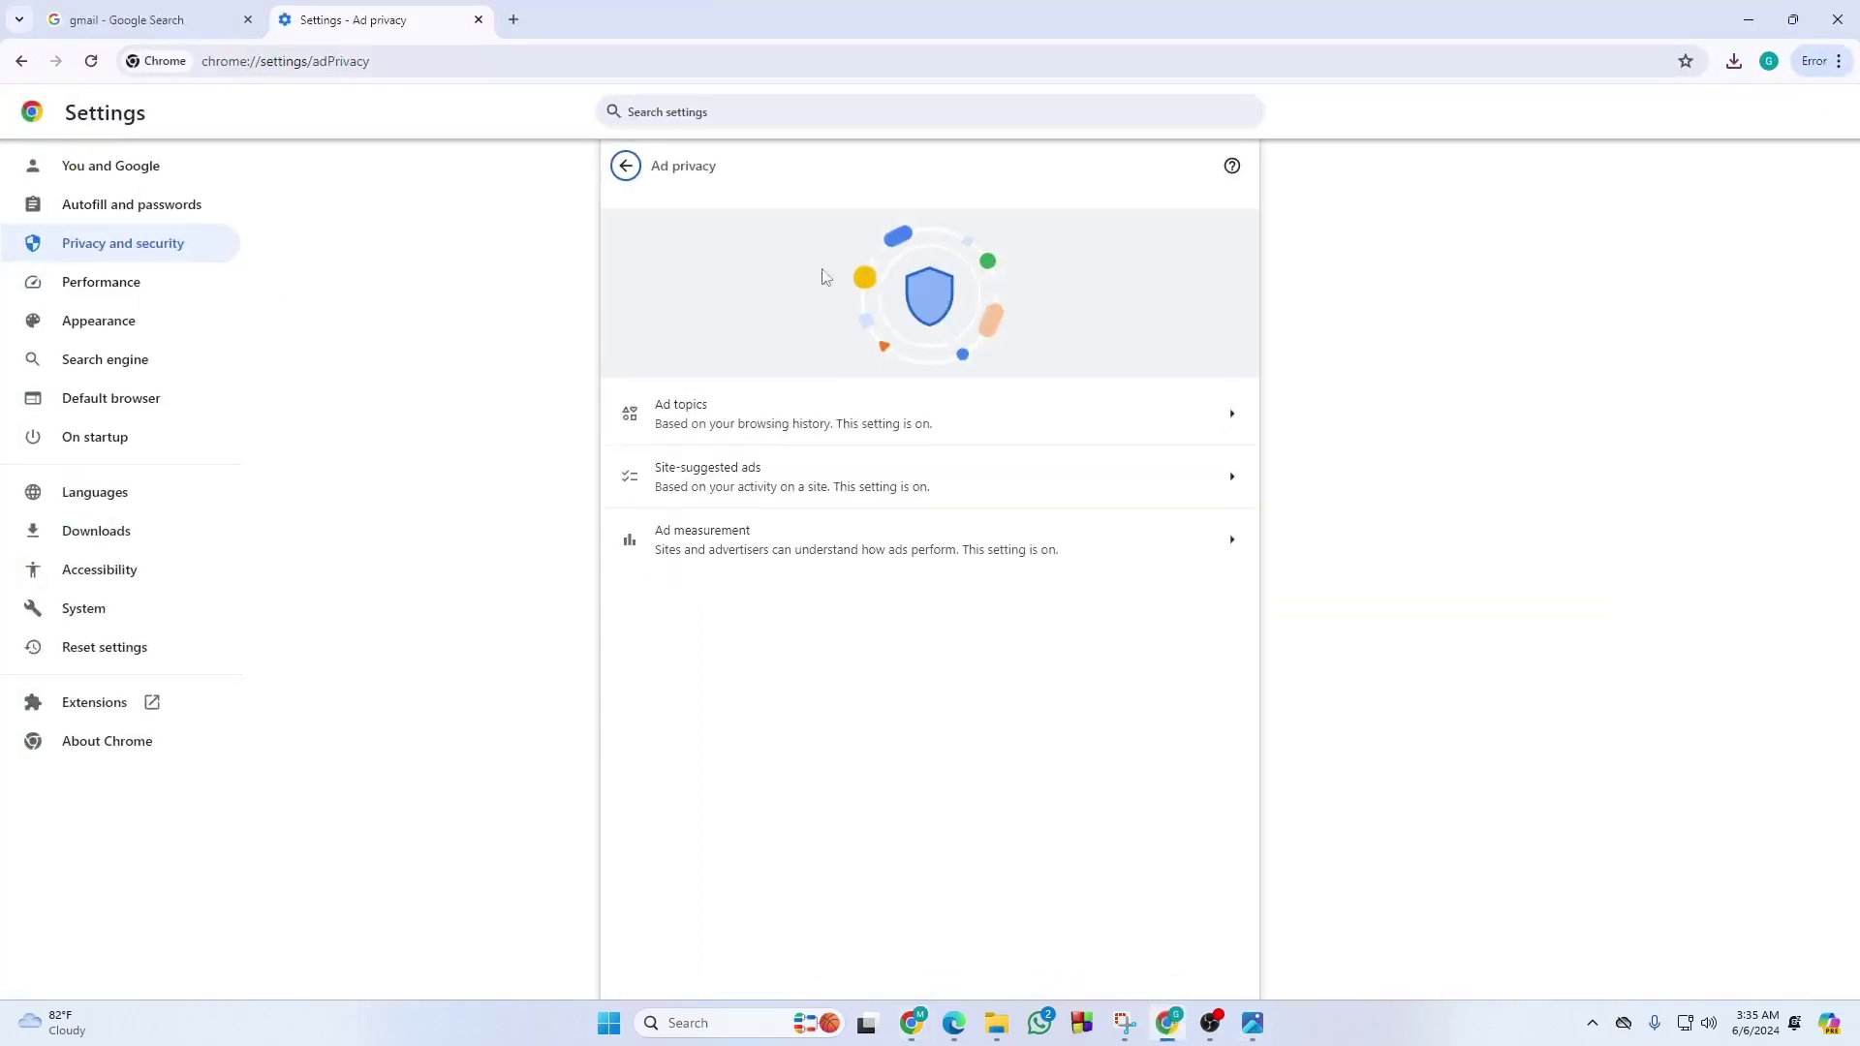
Load the copied payment request link in a new browser tab.
left_click(513, 20)
left_click(485, 59)
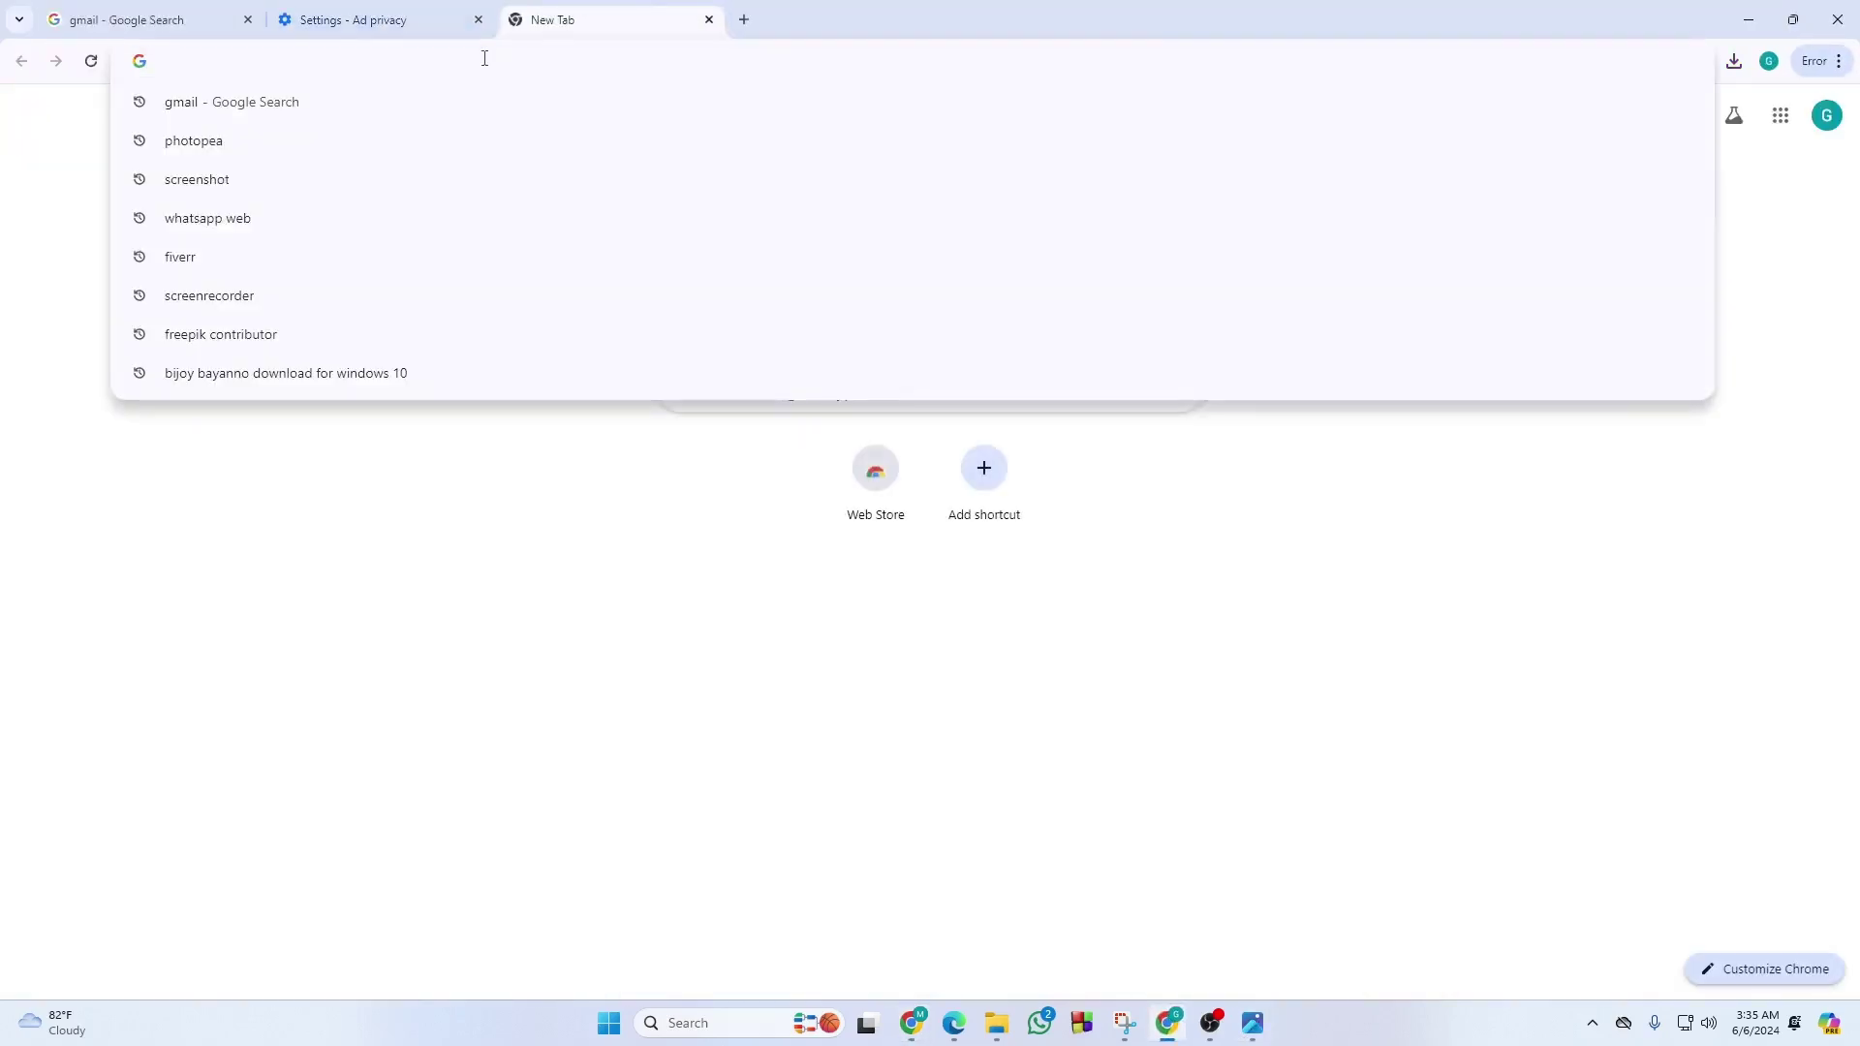
key("ctrl+v")
key("Return")
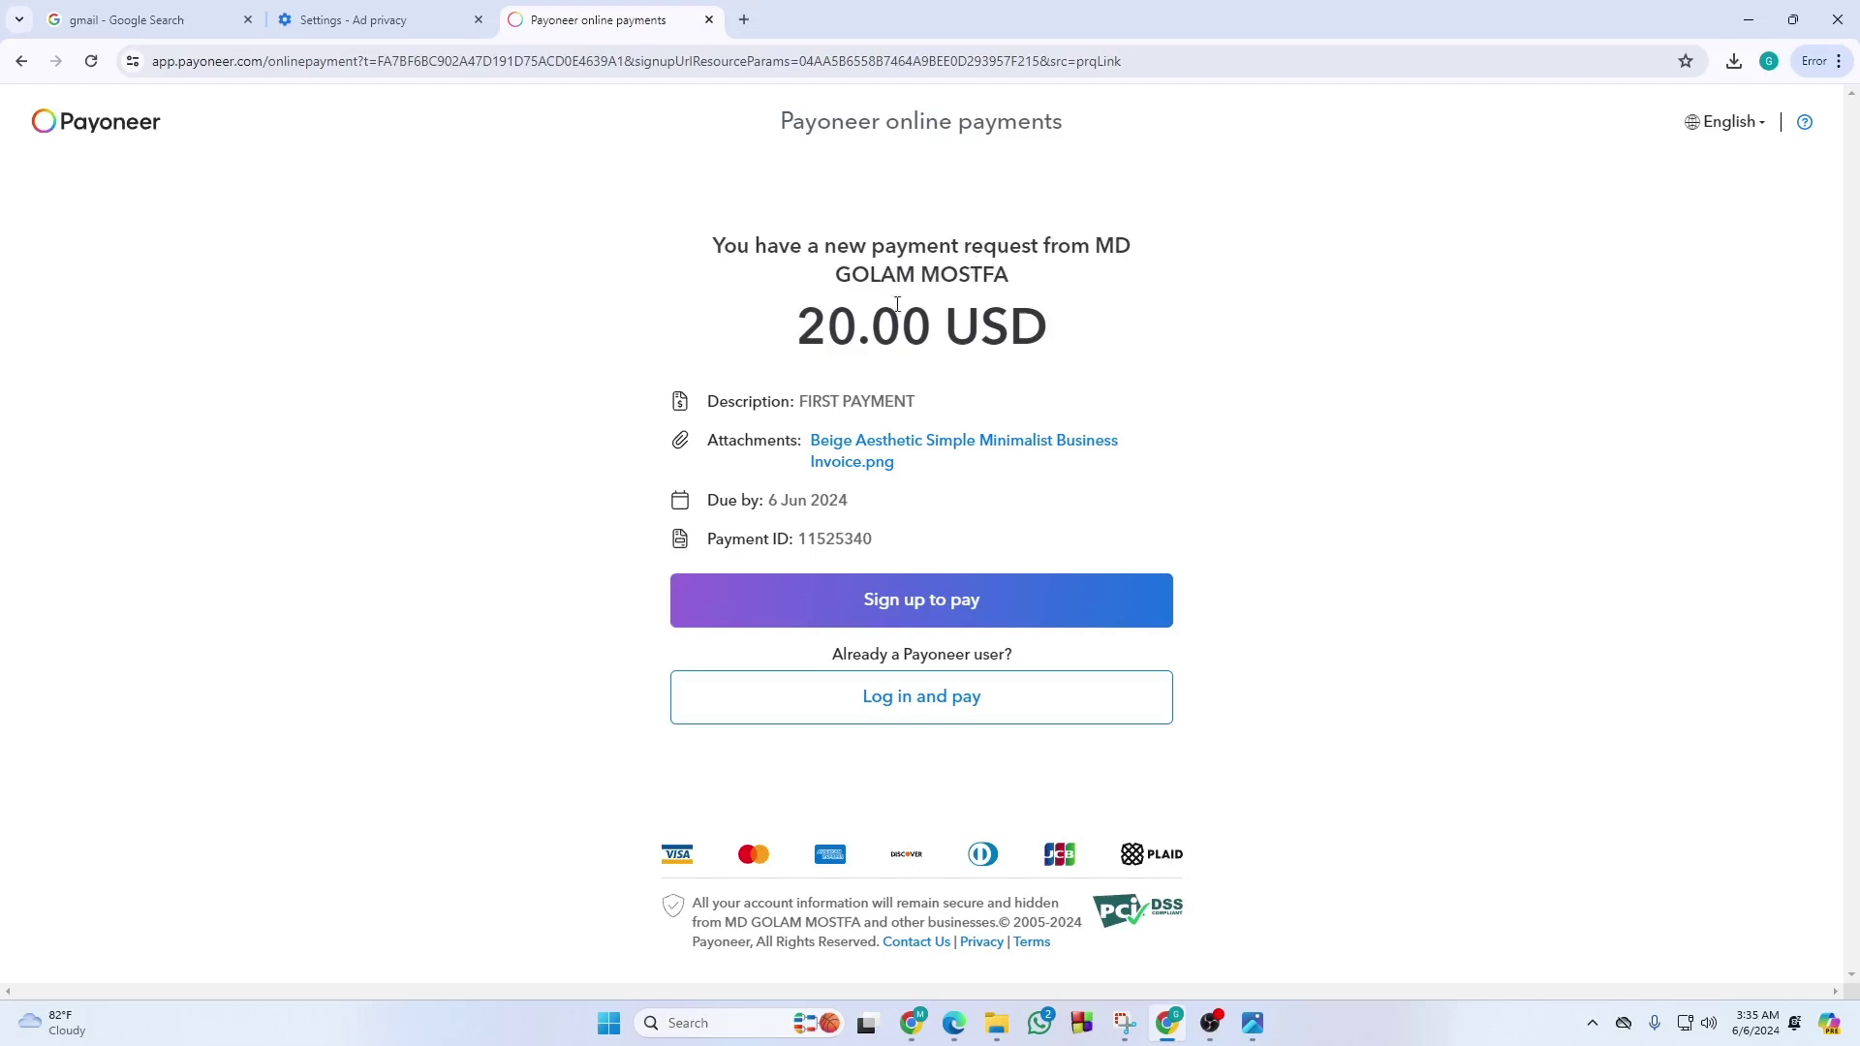
Check the 20.00 USD amount on the payer's page, then return to the confirmation window.
left_click_drag(807, 329, 1065, 335)
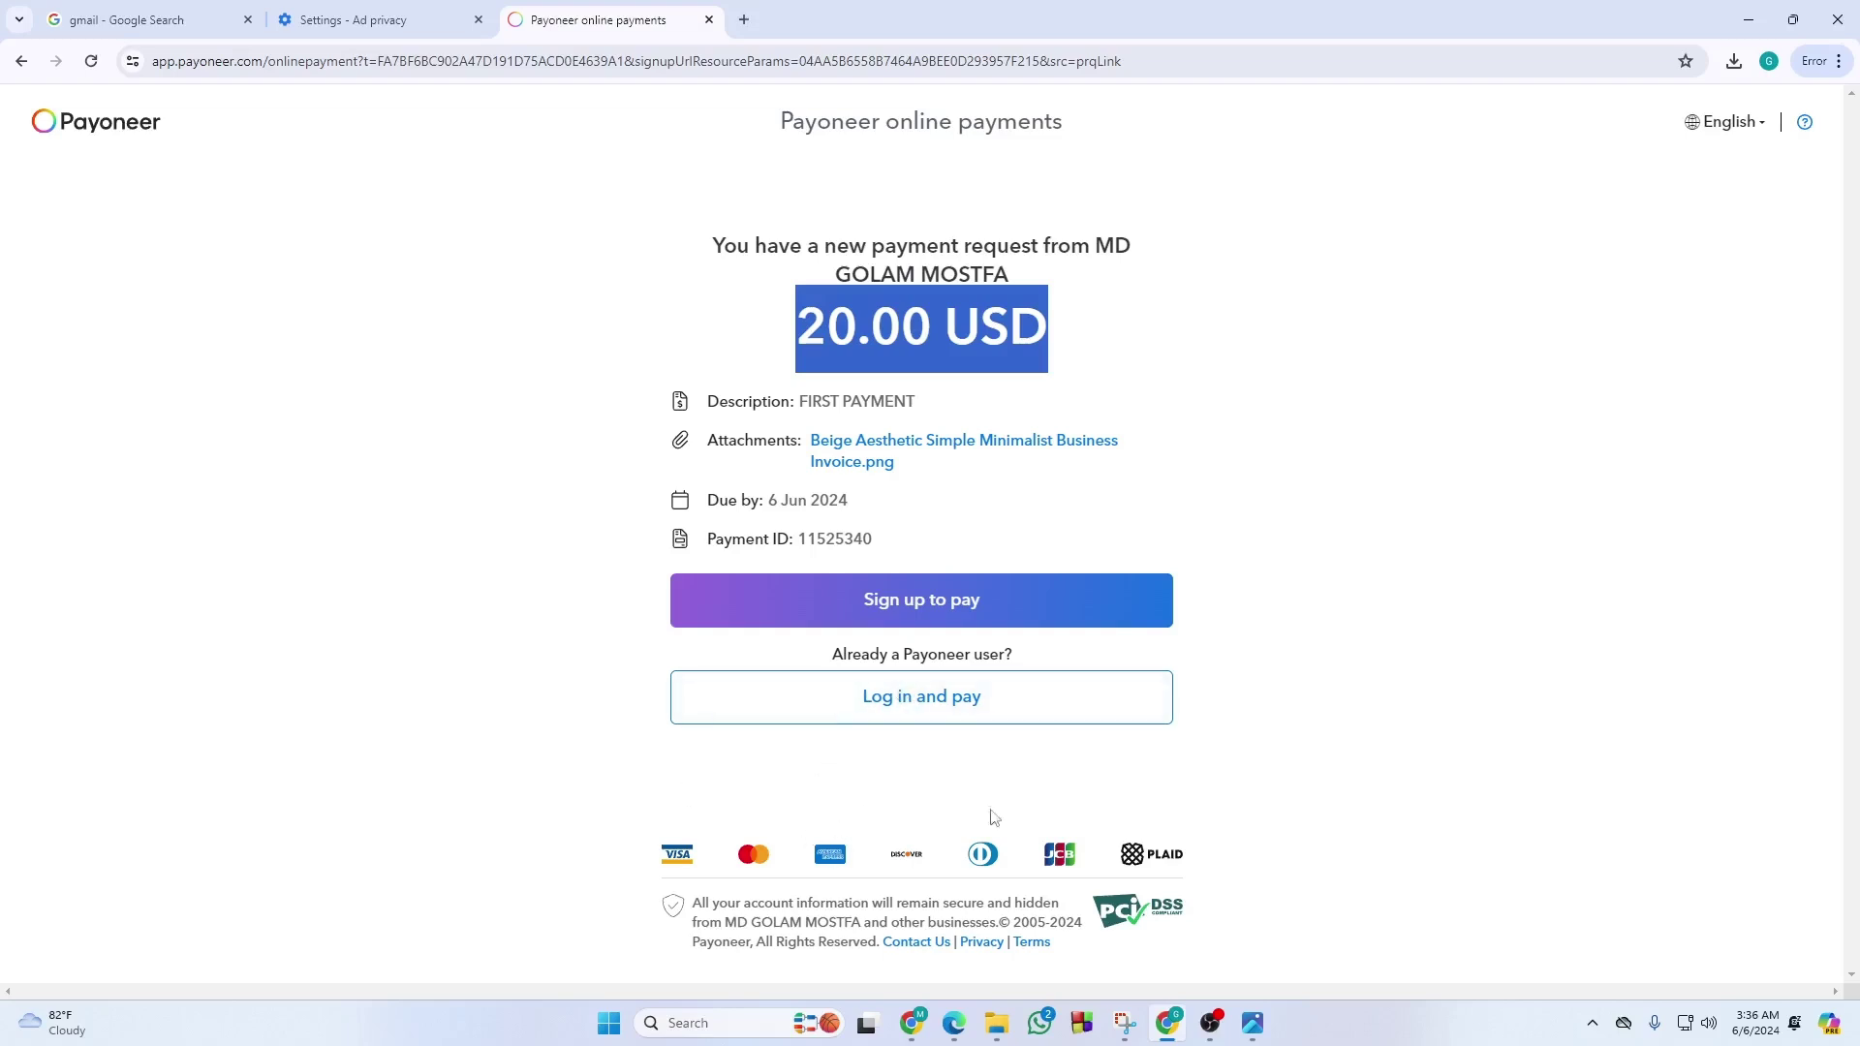
left_click(1245, 422)
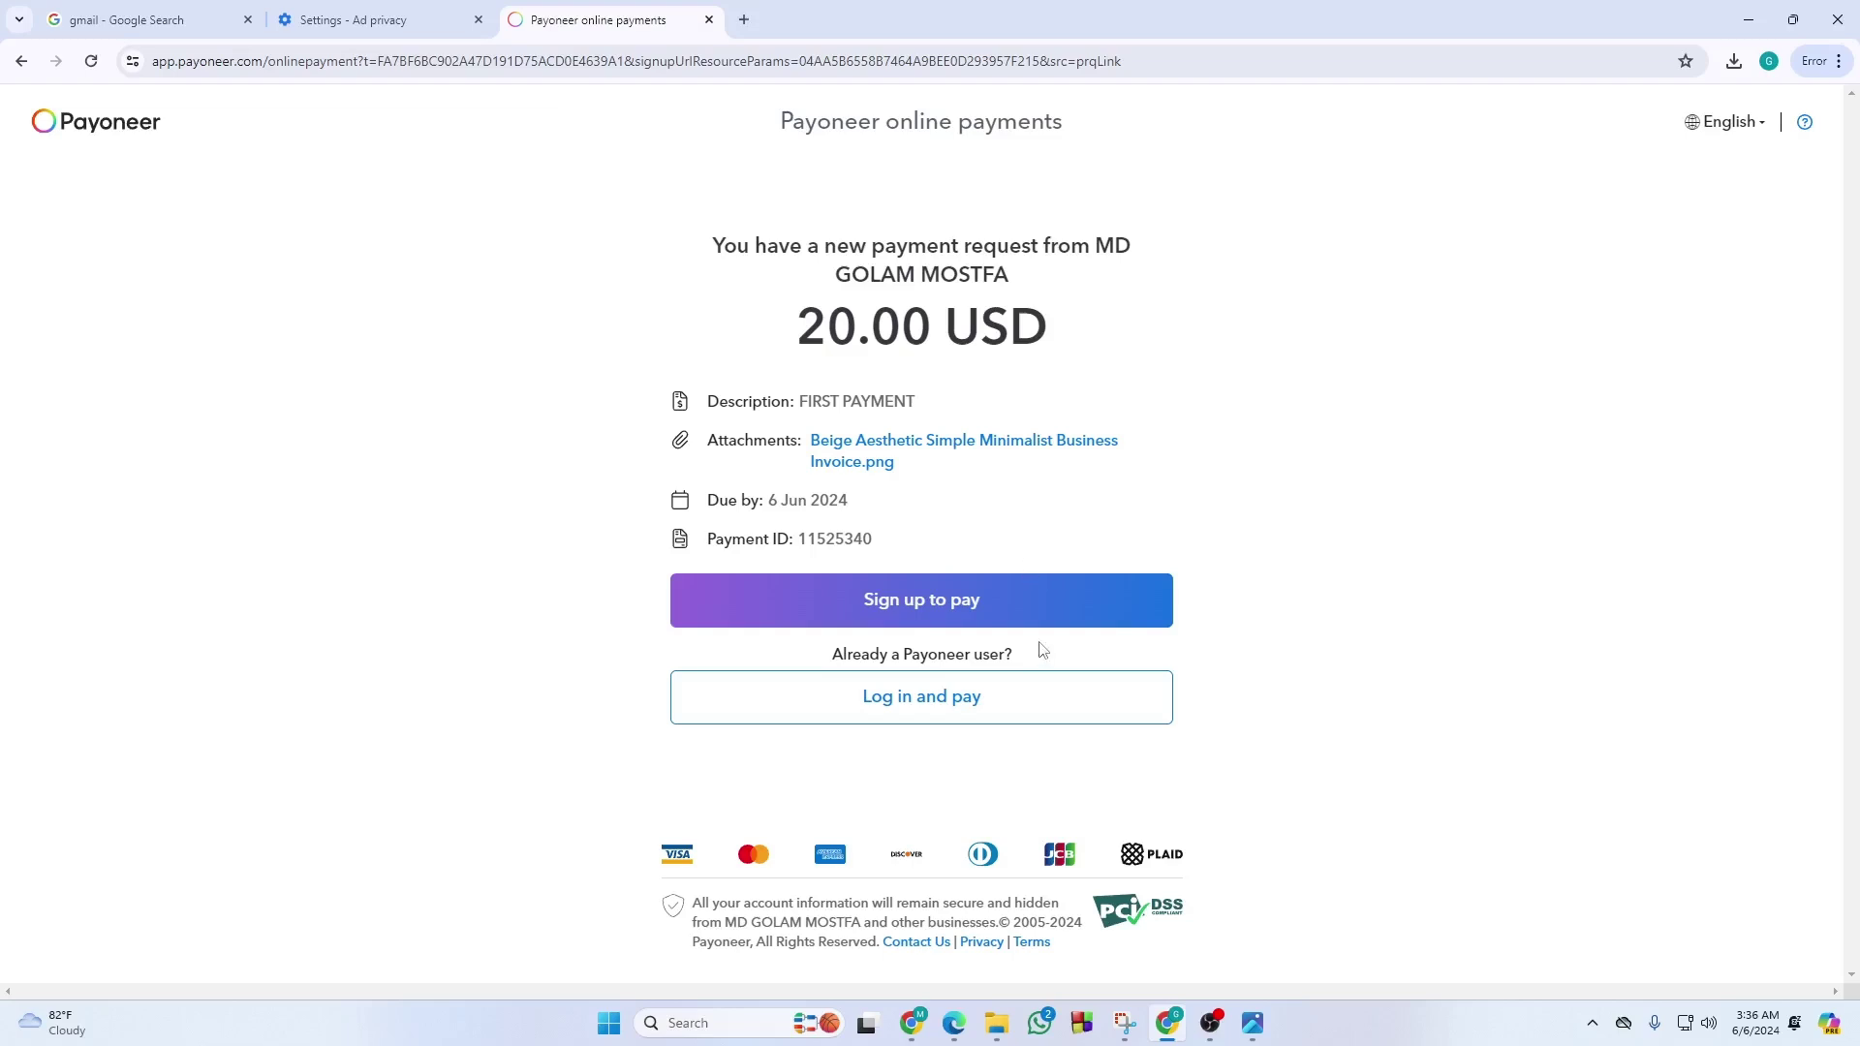
left_click(925, 1024)
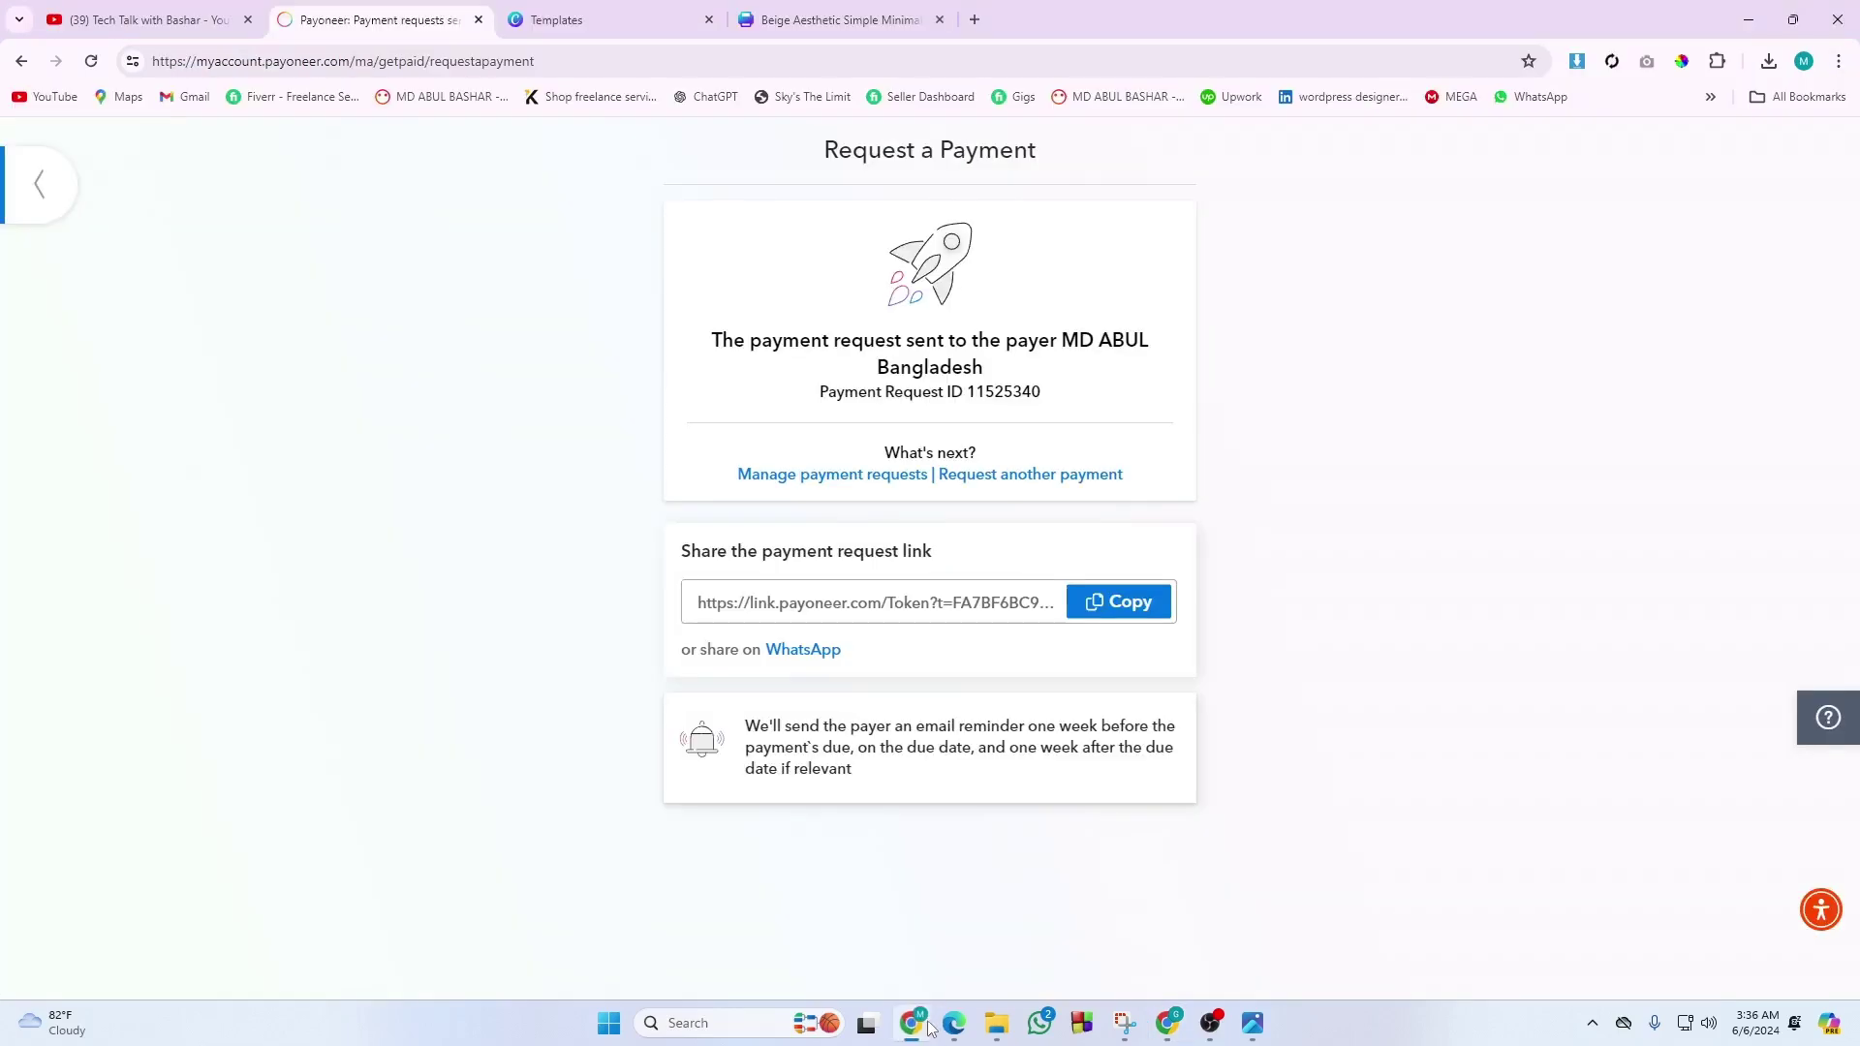